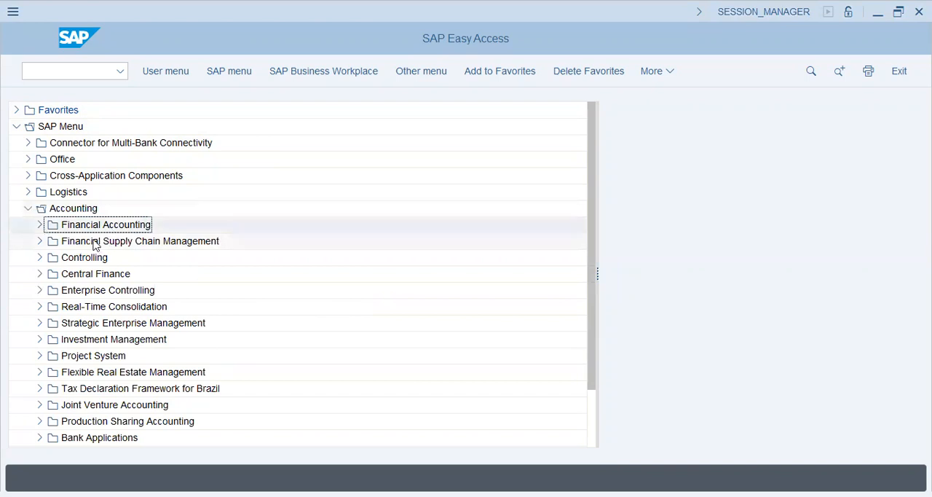
- Expand Financial Accounting and General Ledger, and look over the Master Records and Document Entry subfolders
click(38, 225)
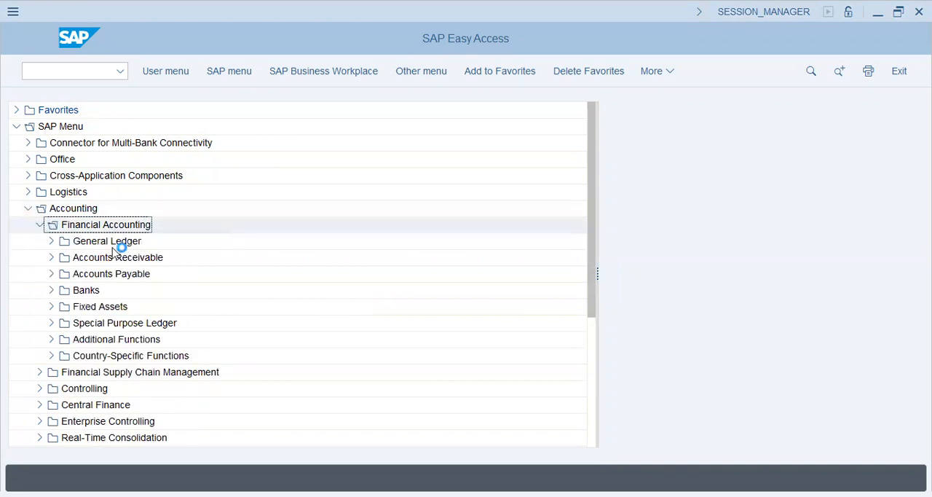
click(51, 241)
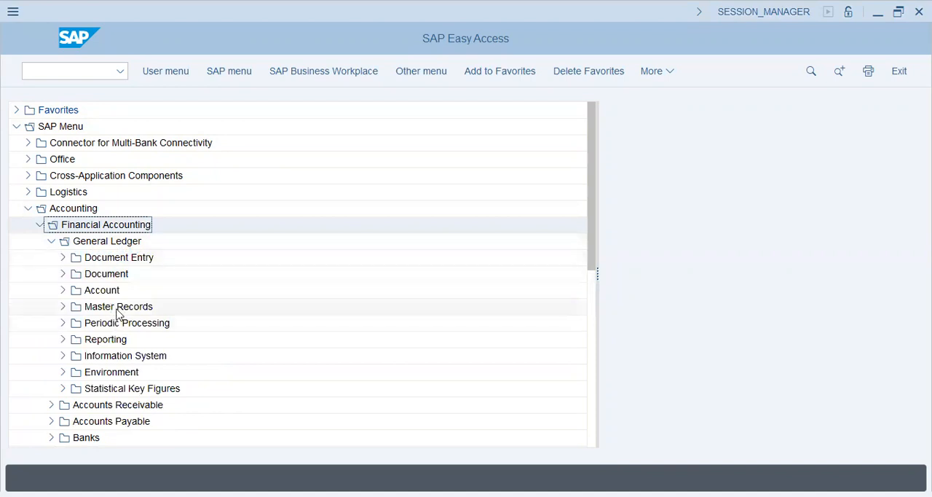
click(93, 307)
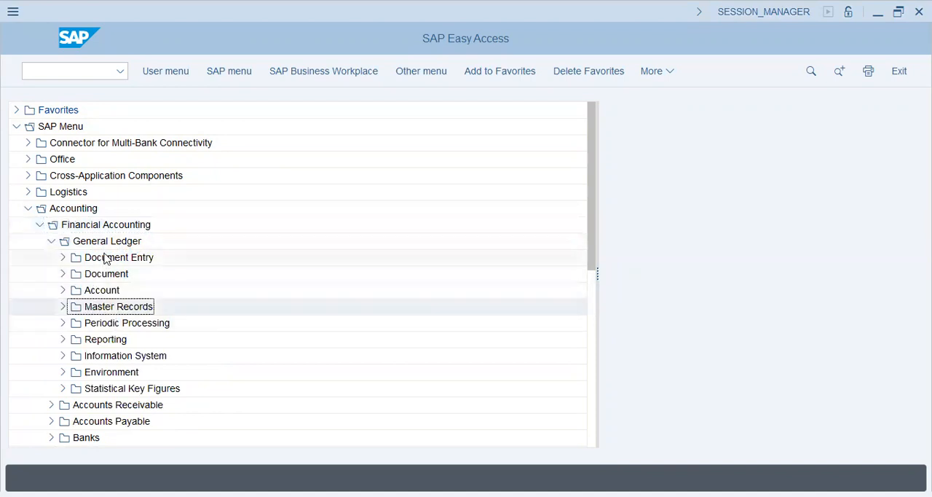
click(108, 258)
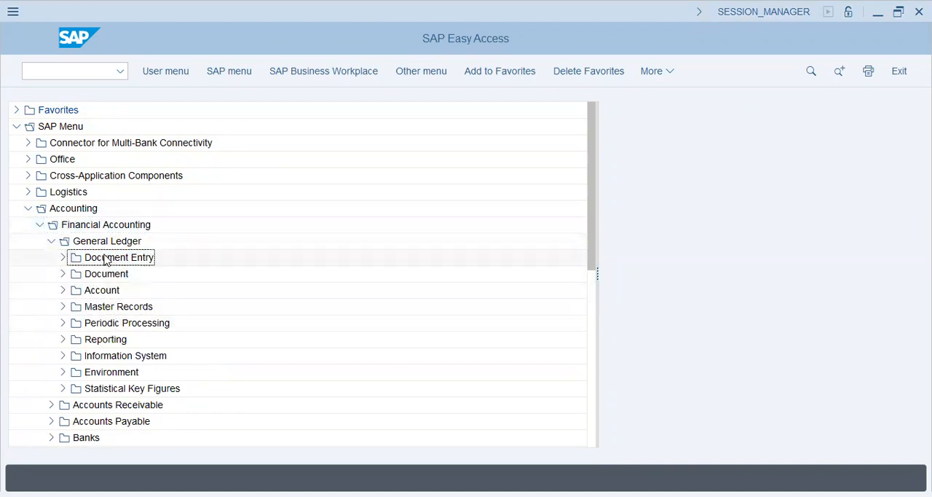
- Expand Periodic Processing under General Ledger and examine its subfolders, including the contents of Closing
click(63, 323)
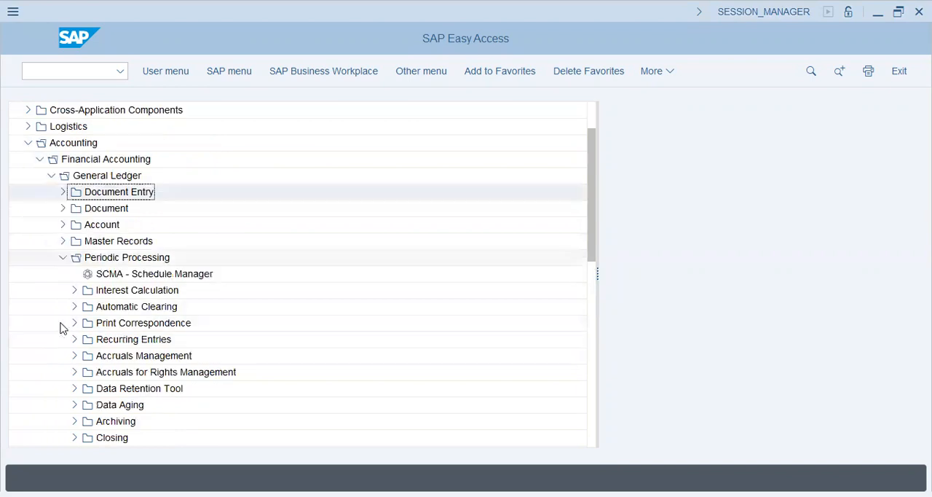
click(139, 346)
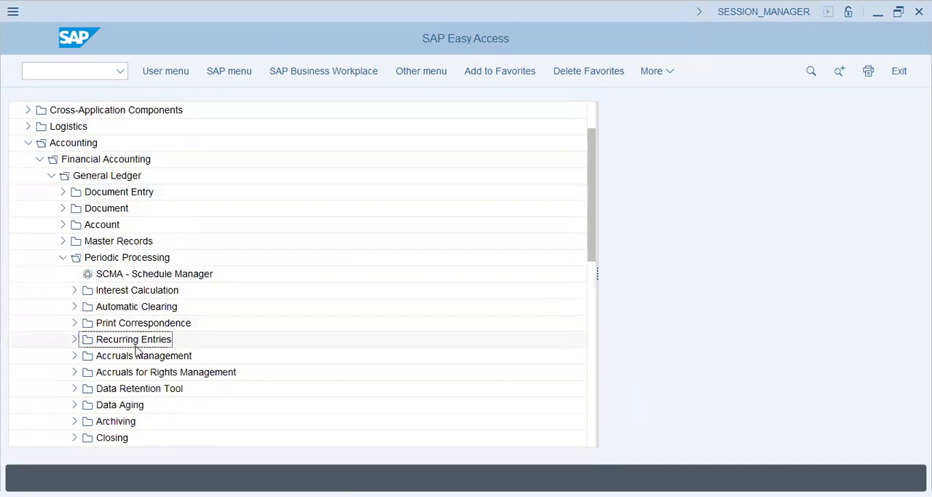
click(152, 360)
scroll(209, 297, down, 1)
scroll(209, 297, down, 1)
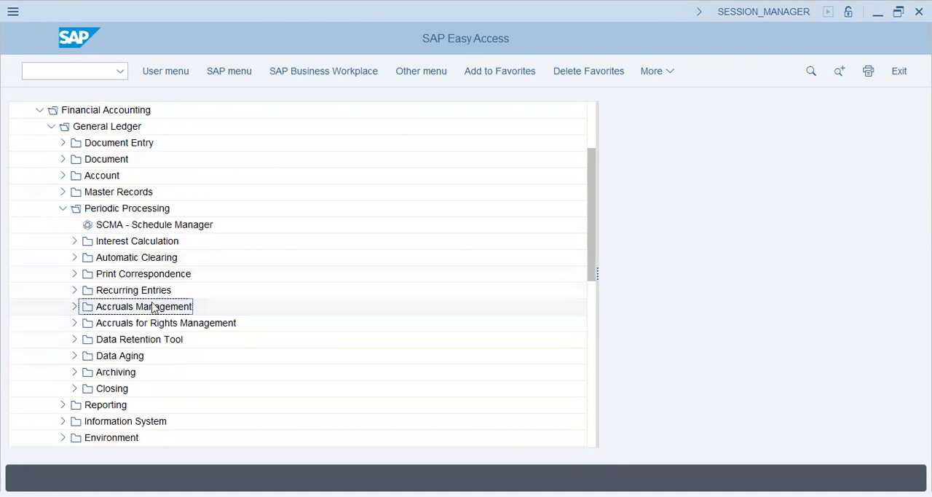
click(74, 389)
scroll(173, 317, down, 2)
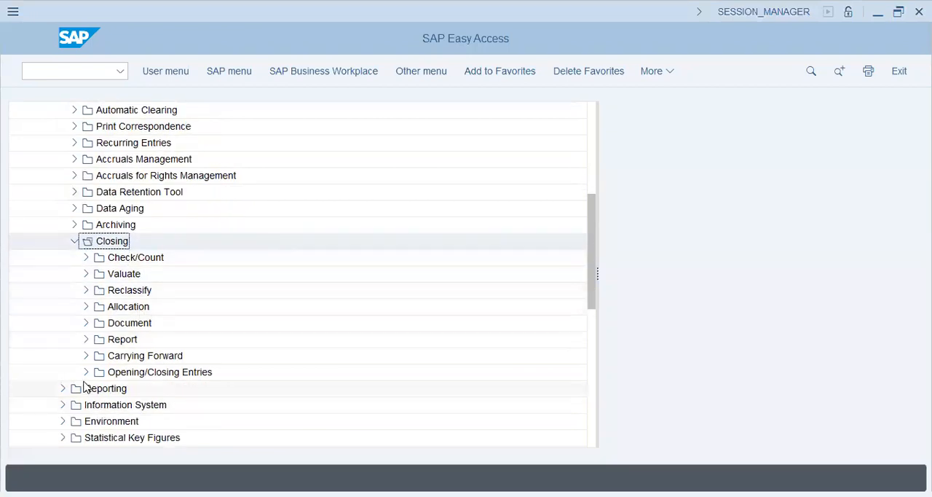
- Collapse the Closing, Periodic Processing and General Ledger folders
click(74, 242)
scroll(56, 198, up, 3)
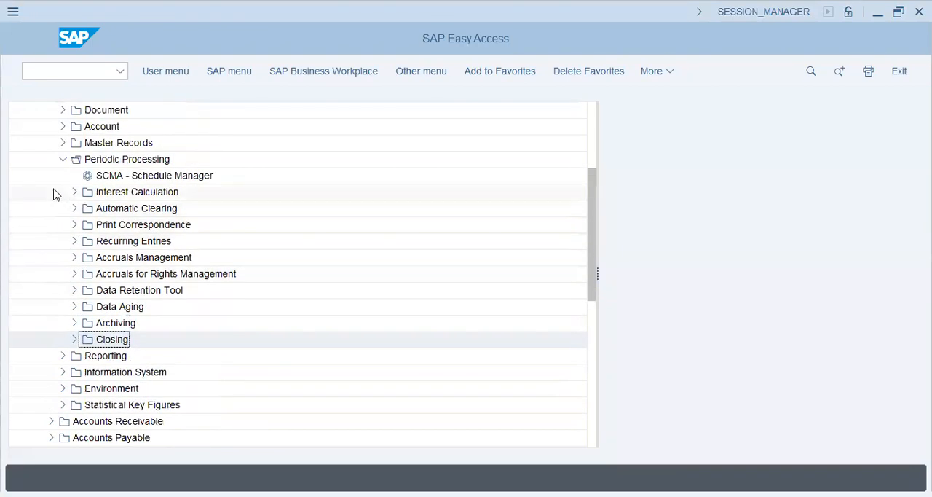
click(60, 161)
scroll(48, 211, up, 2)
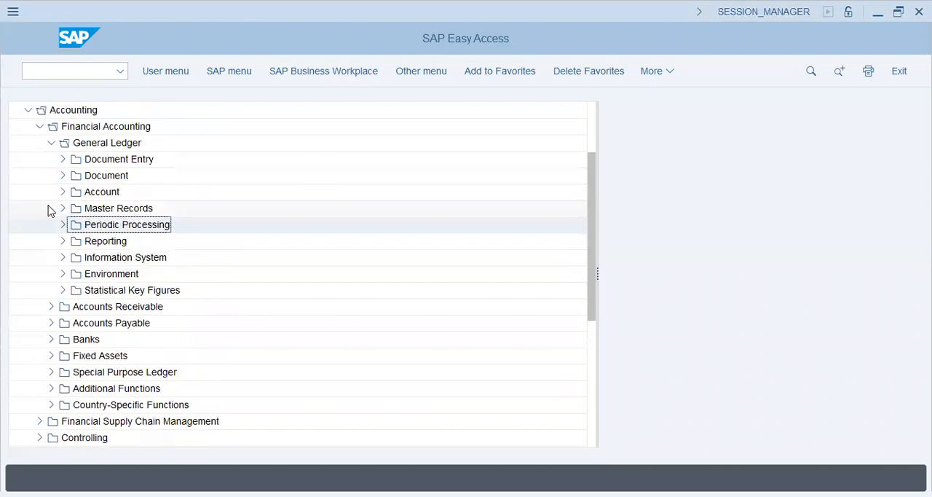
click(51, 144)
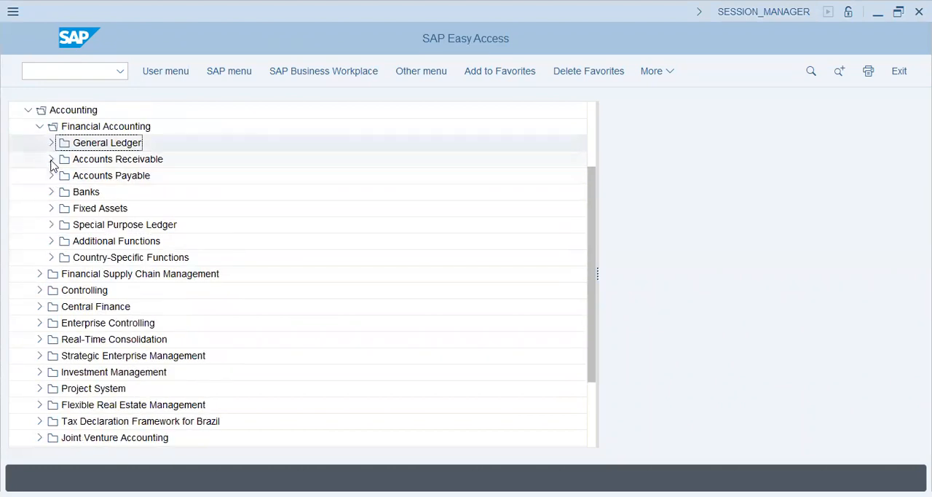
- Examine the subfolders of Accounts Payable, collapse it, and look at the Fixed Assets and Banks folders
click(51, 176)
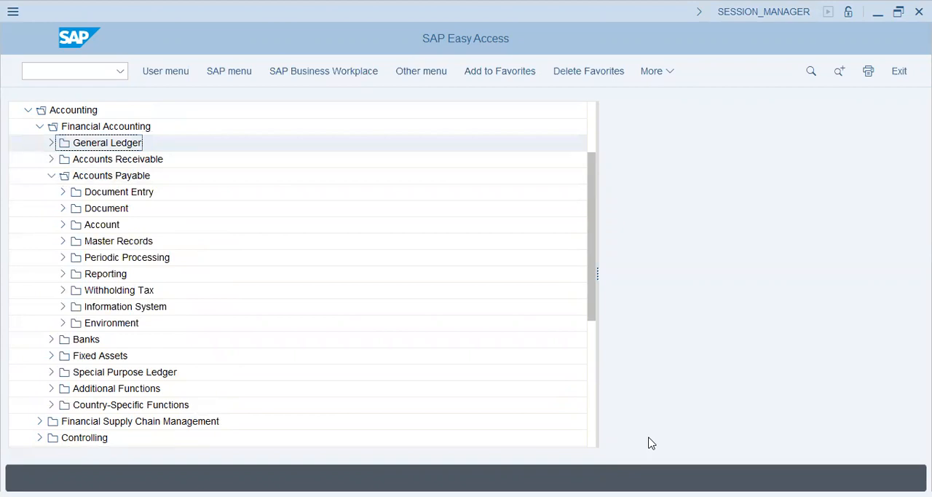
click(117, 191)
click(104, 240)
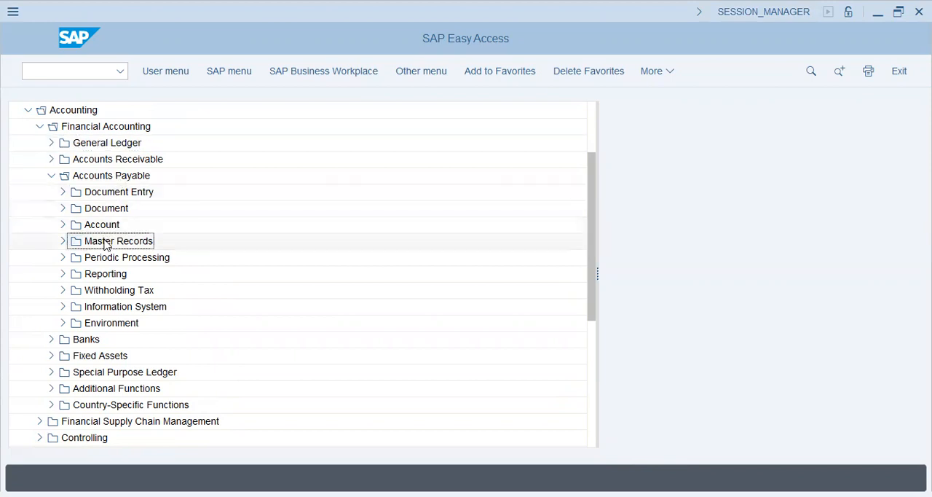
click(51, 175)
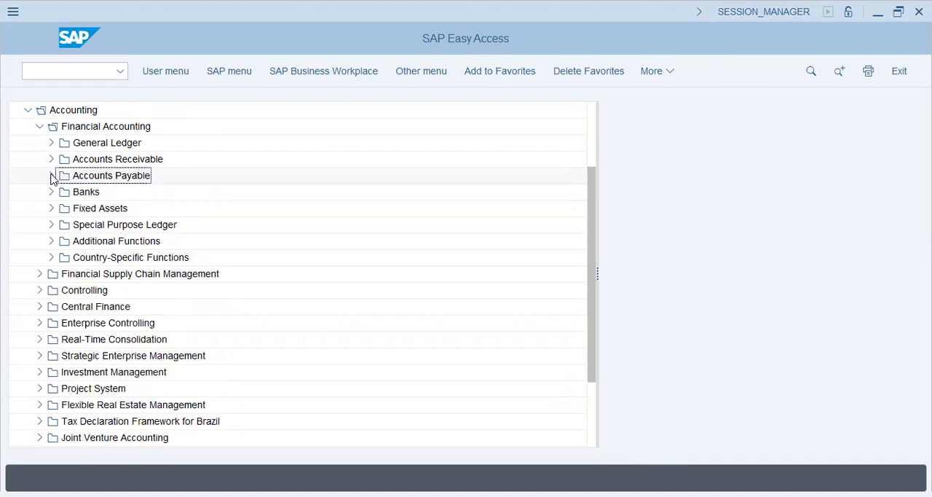
click(91, 209)
click(87, 193)
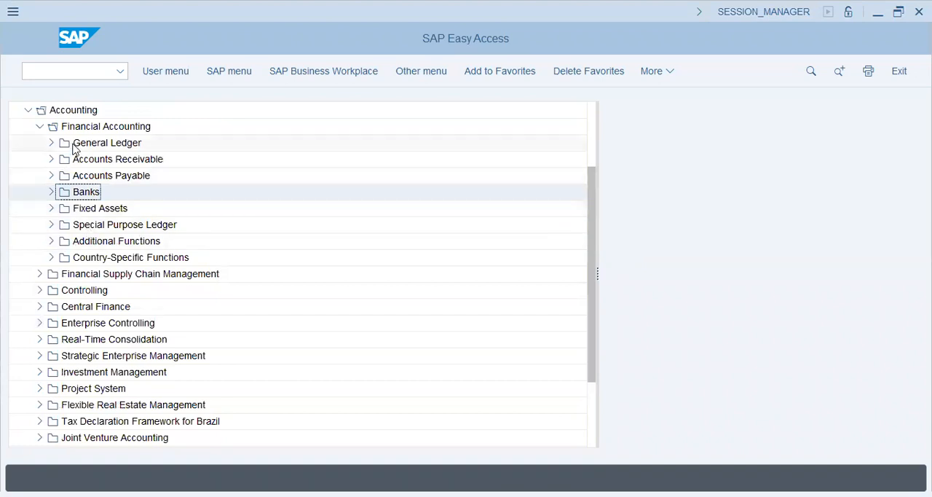
- Collapse Financial Accounting and expand Logistics down to Materials Management to examine its subfolders
click(40, 127)
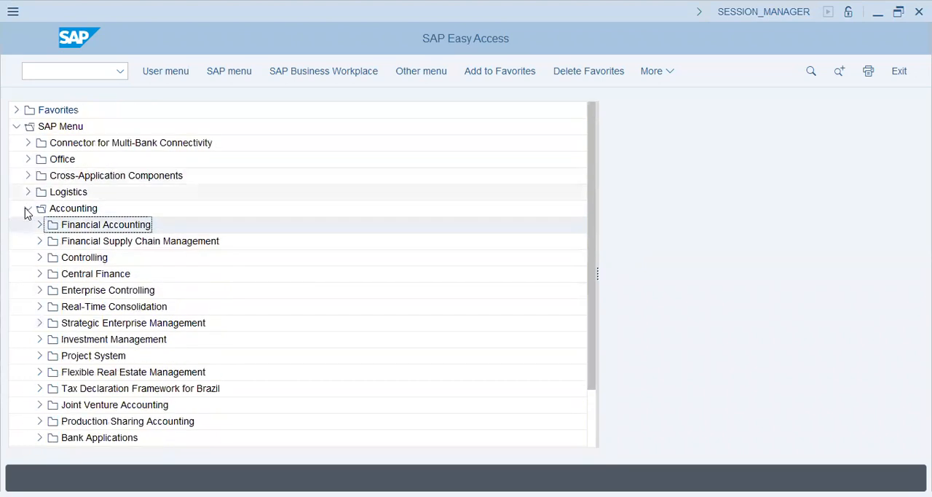
click(27, 192)
click(73, 225)
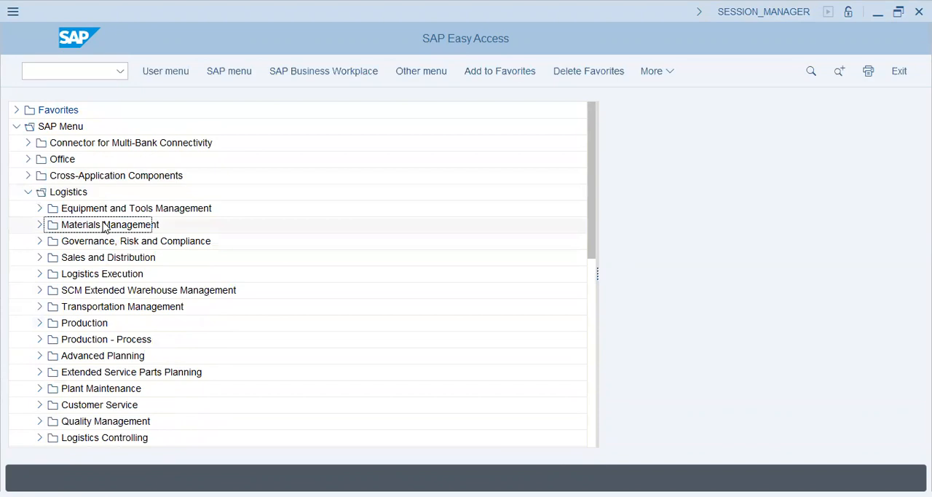
click(38, 225)
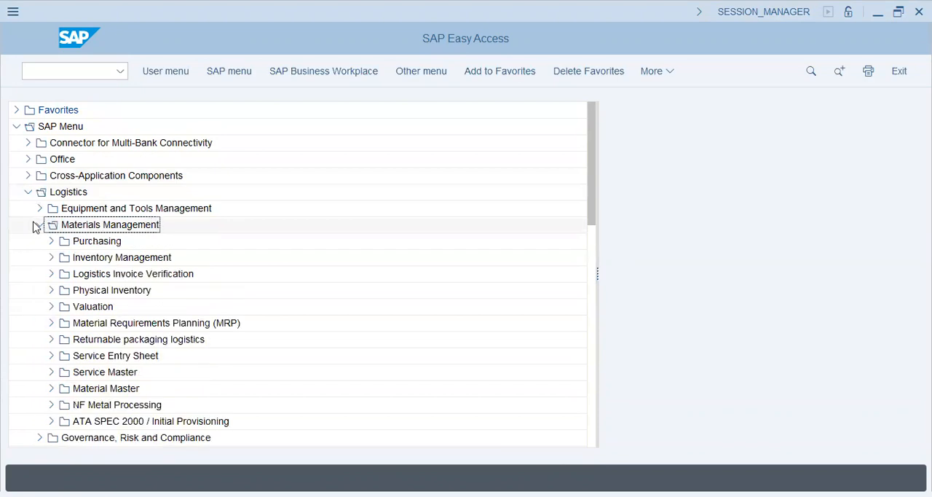
click(108, 245)
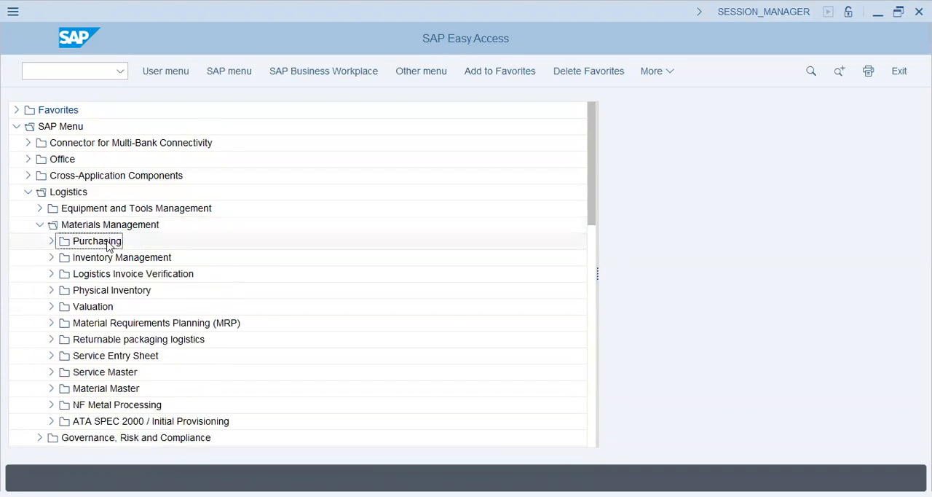
click(119, 392)
- Examine the Purchasing folder and its Purchase Order transactions under Materials Management, and collapse both folders again
click(51, 241)
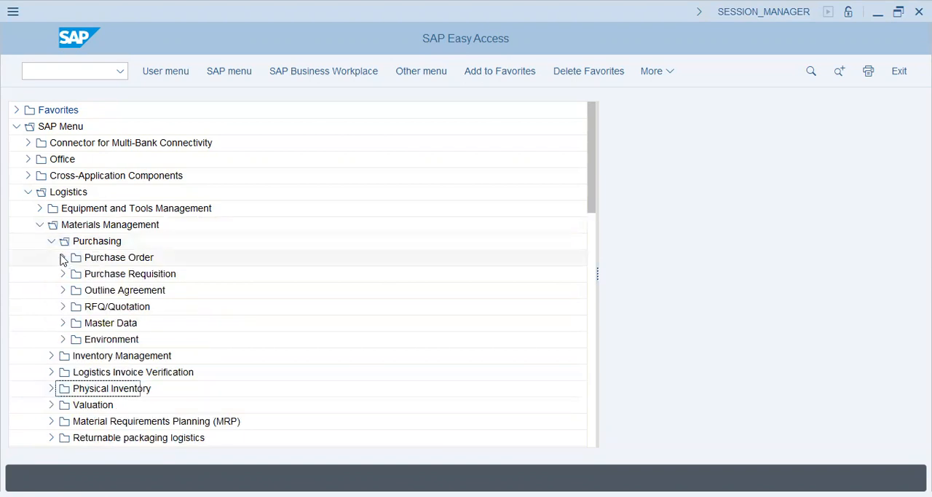
click(62, 257)
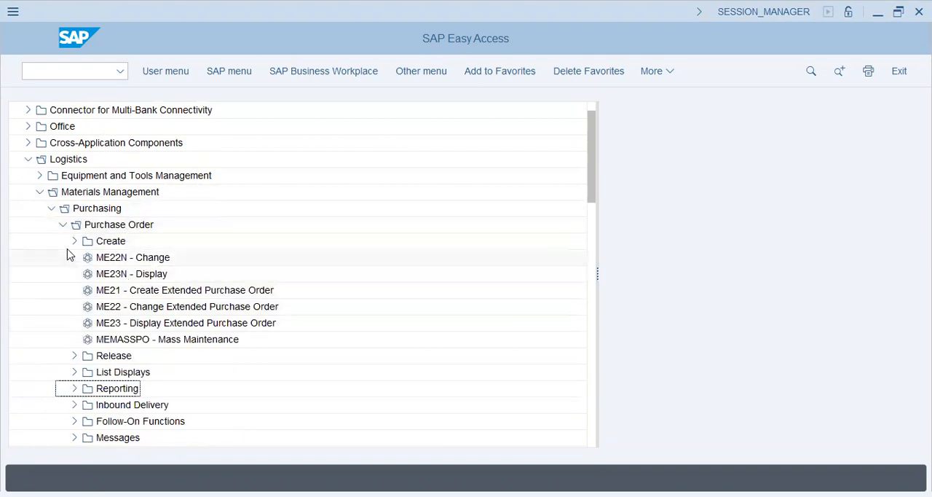
click(63, 224)
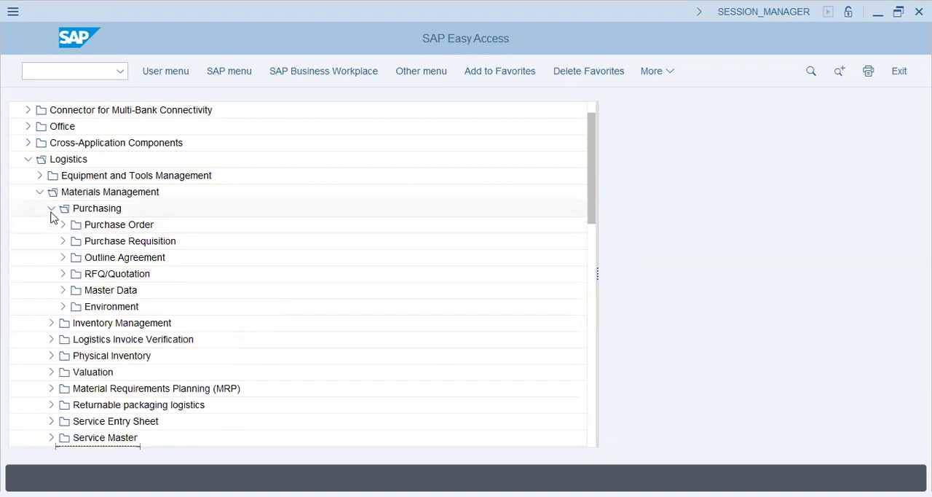
click(51, 208)
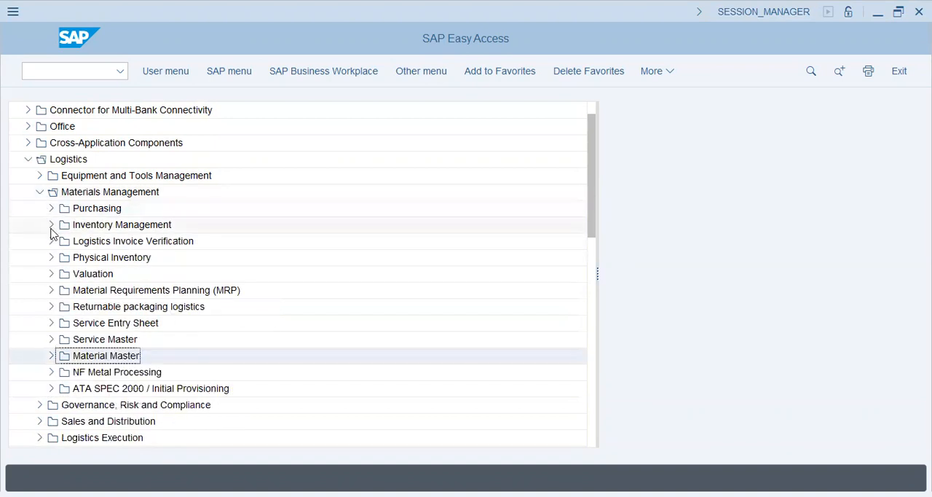
- Look through the Materials Management subfolders, including Logistics Invoice Verification, Physical Inventory, Service Entry Sheet, Service Master and Valuation
click(128, 229)
click(130, 245)
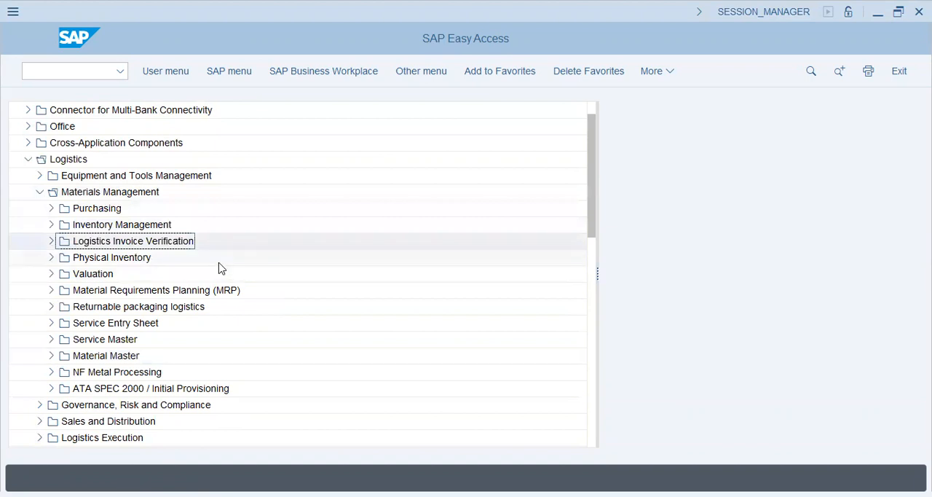
click(102, 260)
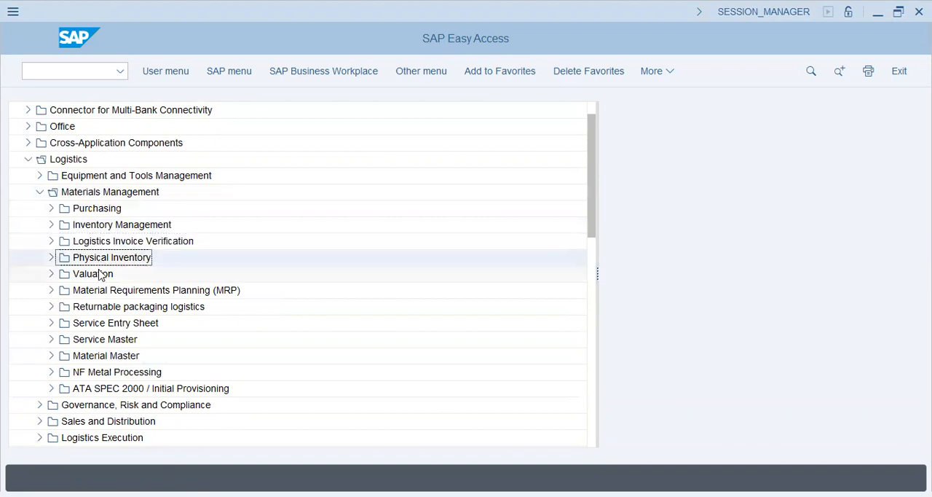
click(110, 323)
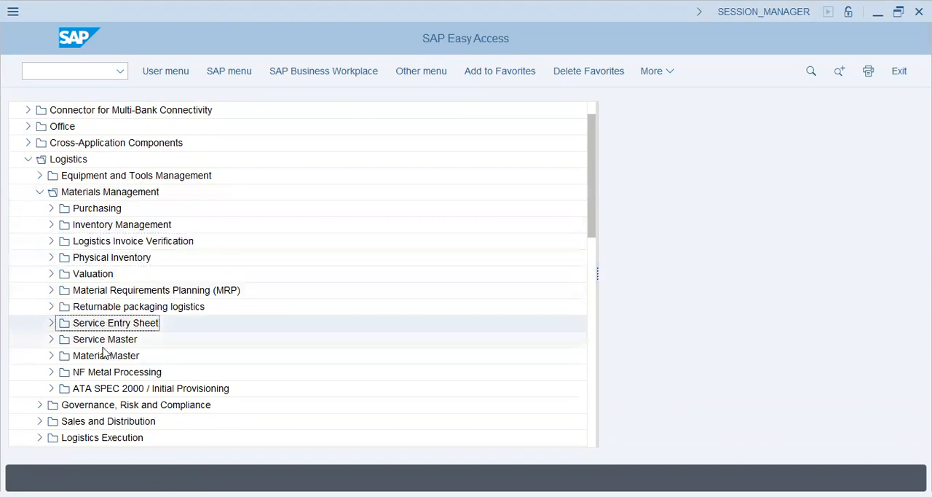
click(103, 343)
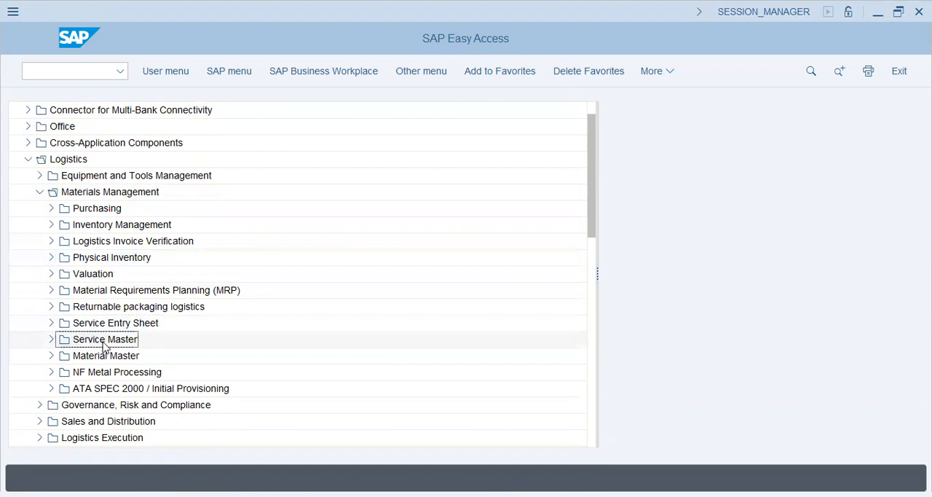
click(98, 275)
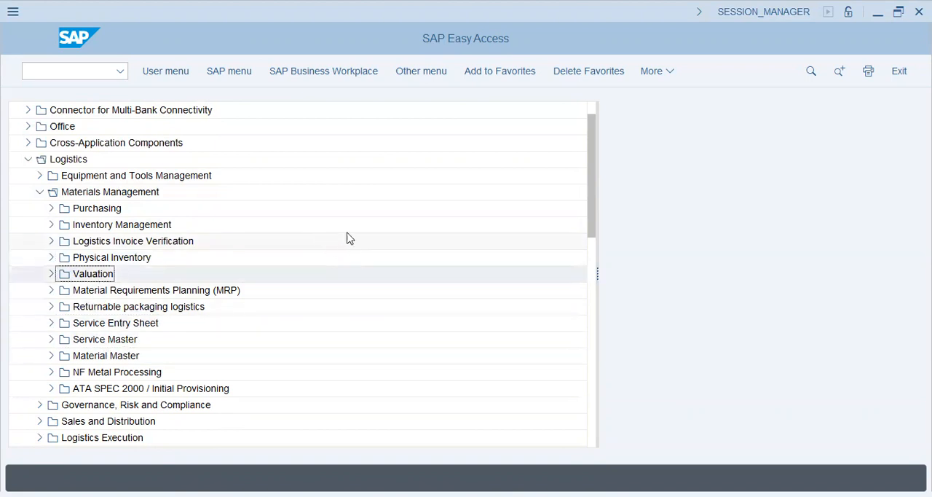
- Expand Valuation under Materials Management and its Change in Material Price subfolder
click(51, 274)
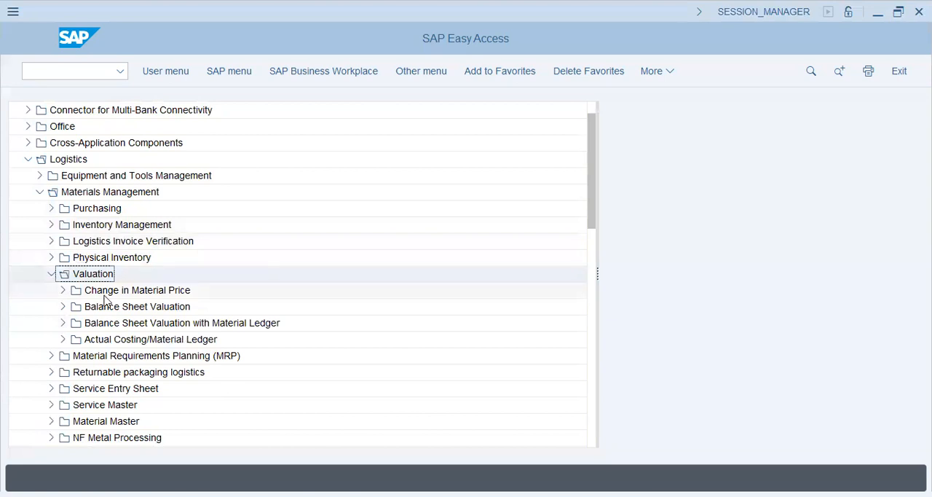
click(102, 291)
click(63, 290)
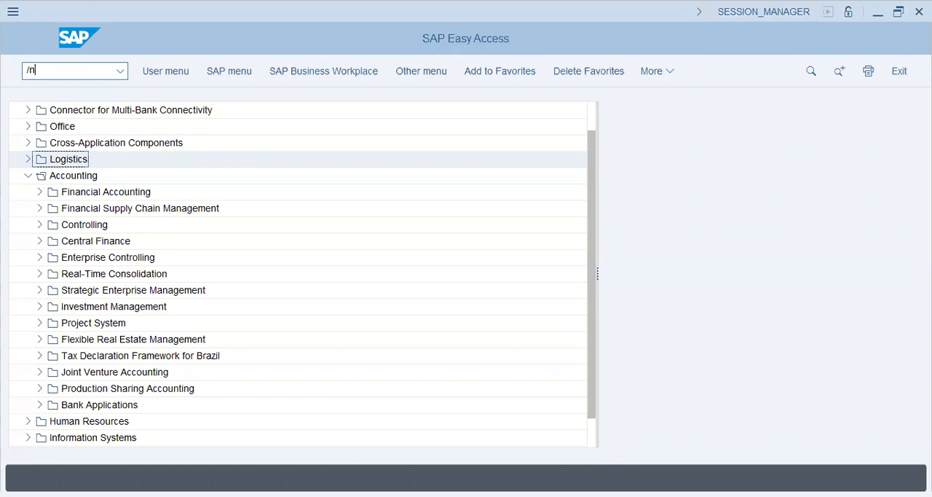
- Open transaction FS00 - Centrally from the Individual Processing folder of the General Ledger's G/L account master records
click(39, 192)
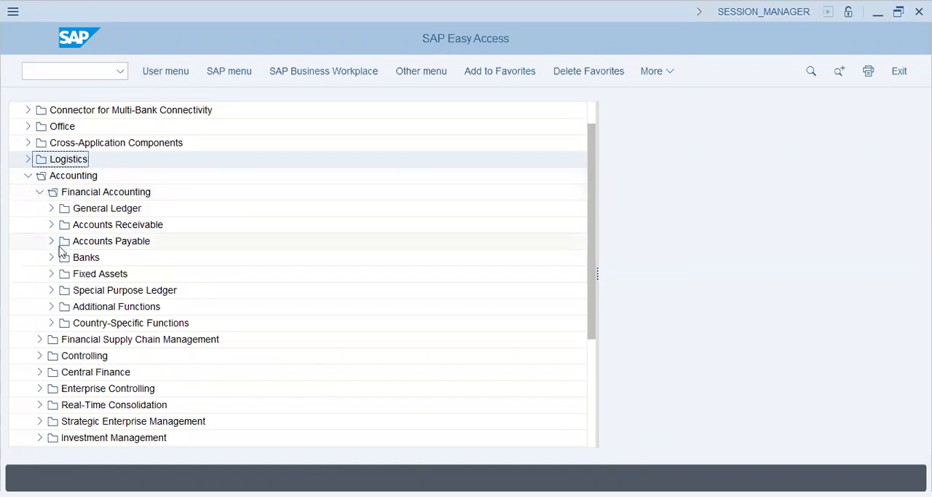
click(51, 208)
click(61, 274)
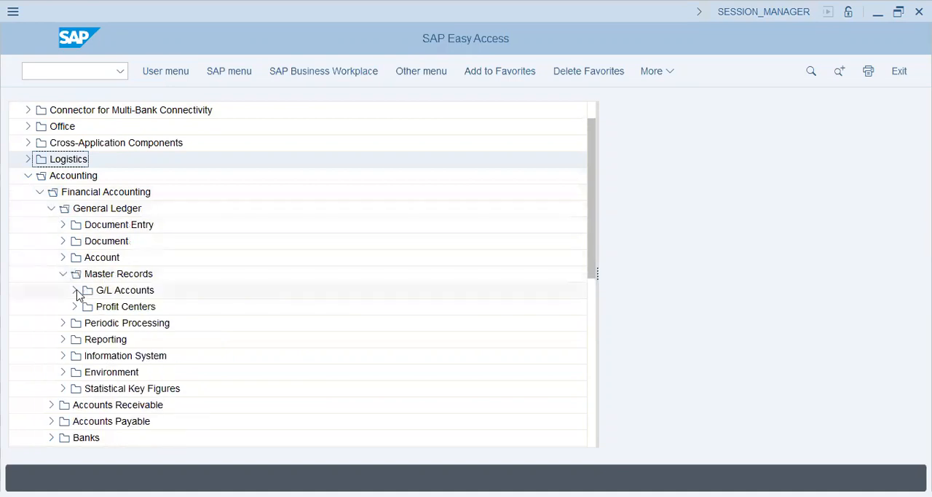
click(75, 290)
click(128, 308)
click(85, 305)
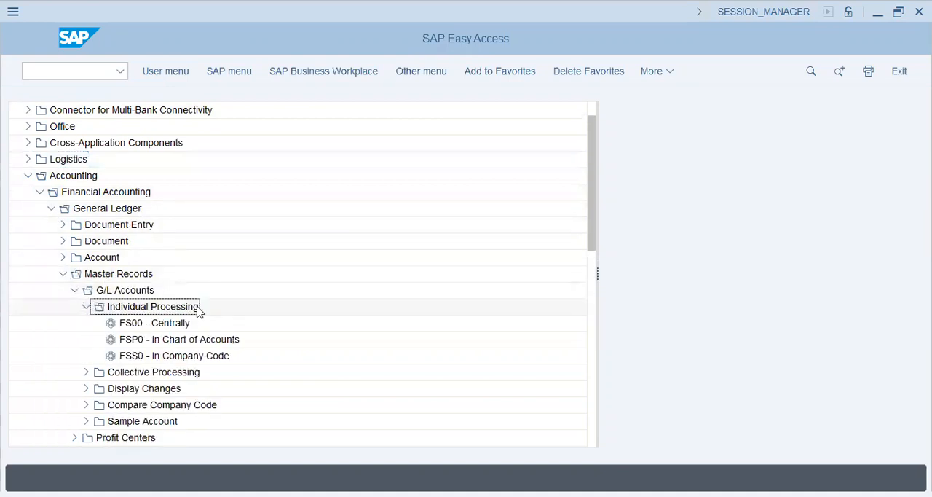
double_click(182, 324)
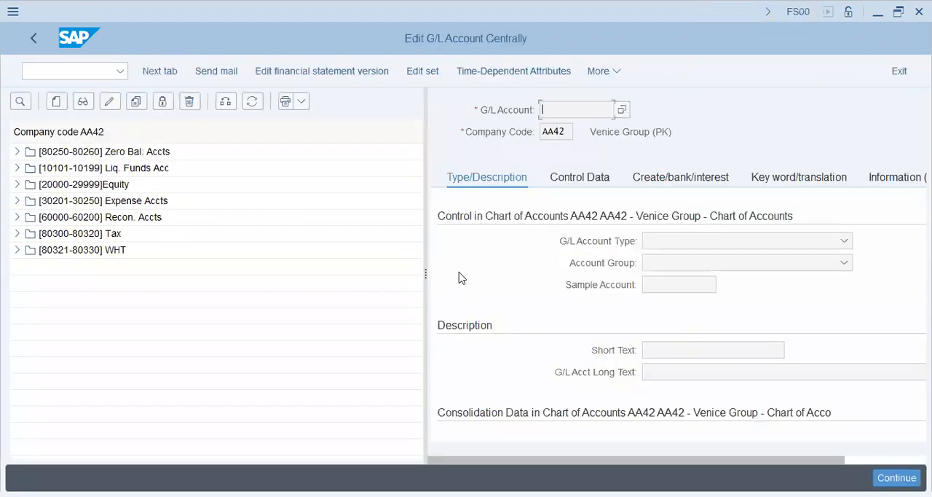
- Narrow the account tree and display the Retained Earnings account from the Equity group
drag(425, 272, 343, 262)
click(17, 184)
double_click(75, 203)
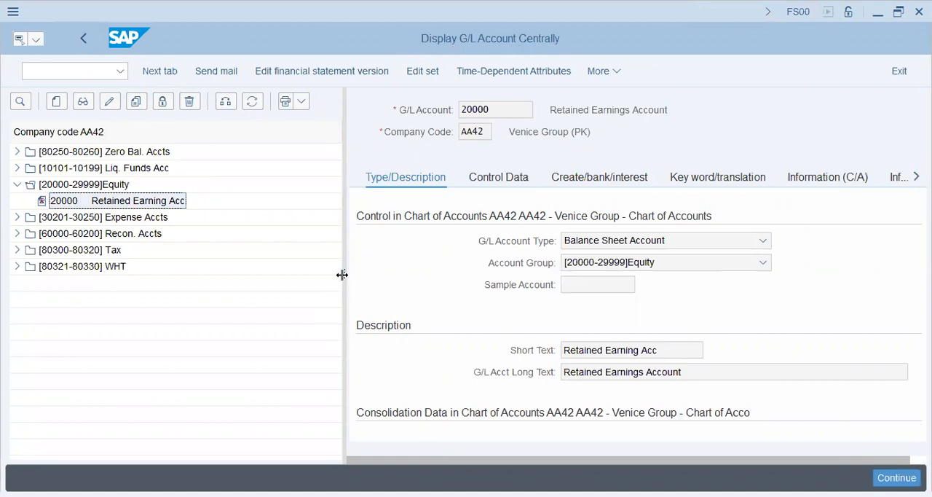
- Narrow the account tree pane and examine the account currency and tax category in the Retained Earnings account's control data
drag(342, 274, 265, 277)
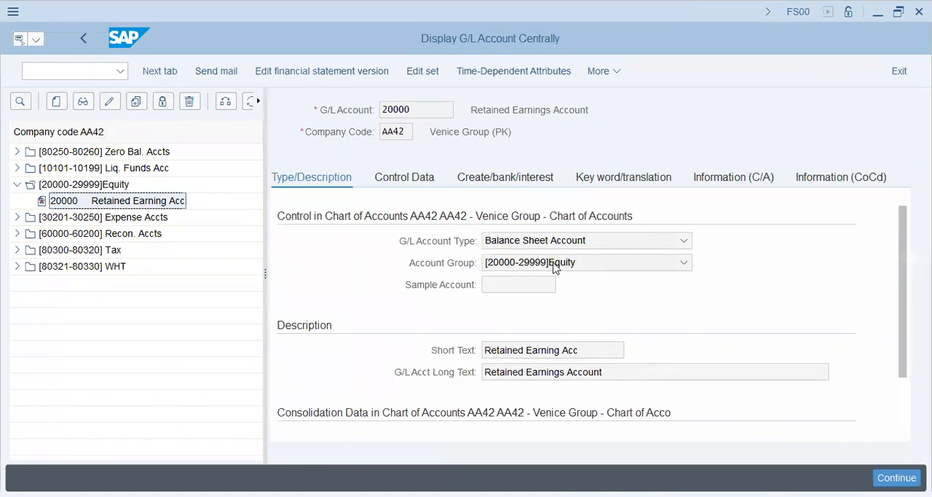
click(100, 153)
click(91, 186)
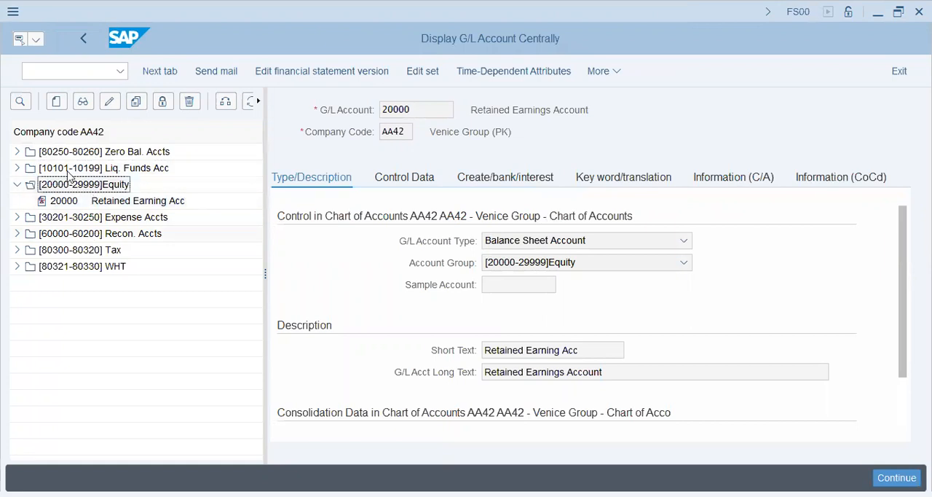
click(386, 178)
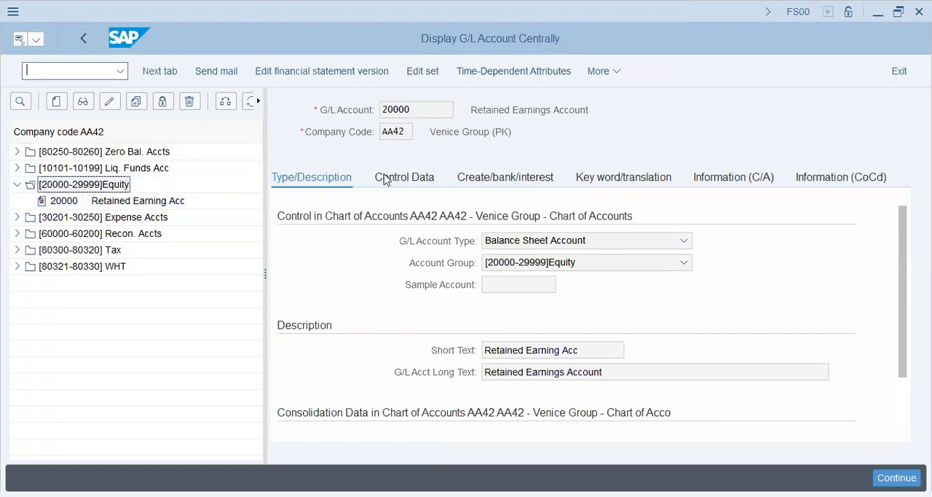
click(508, 246)
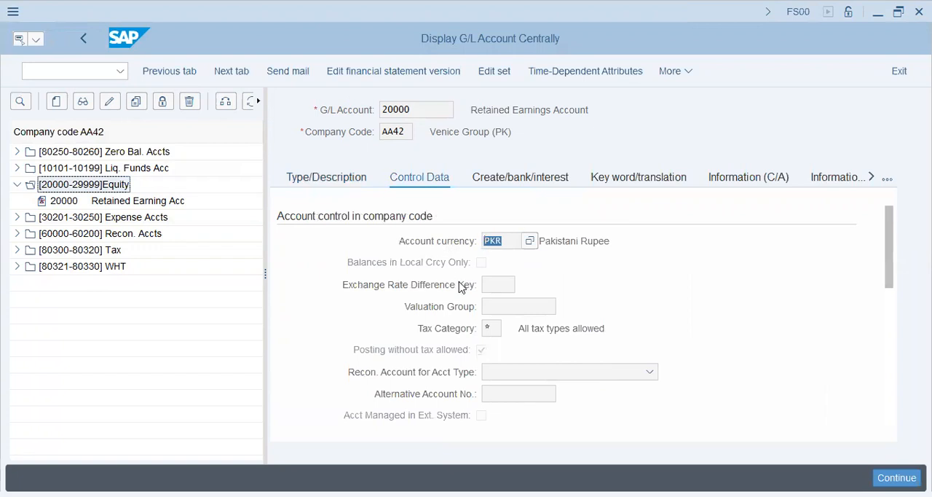
click(498, 328)
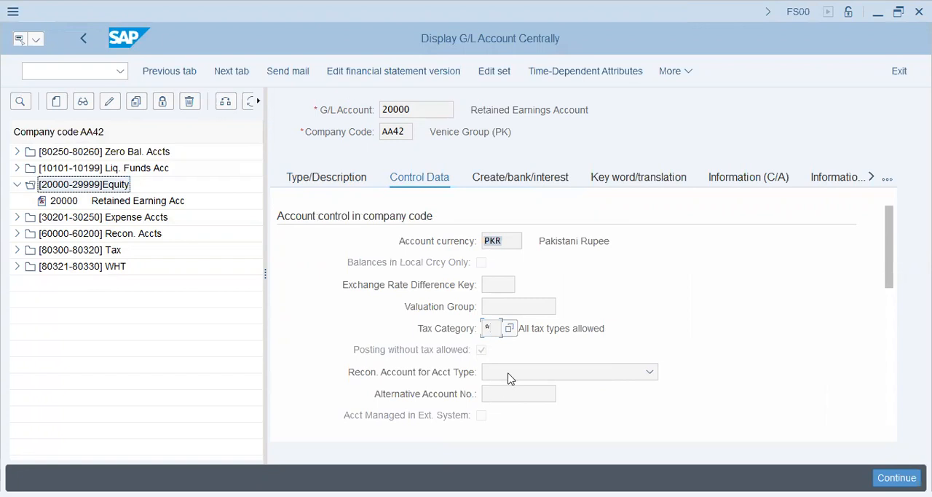
click(509, 241)
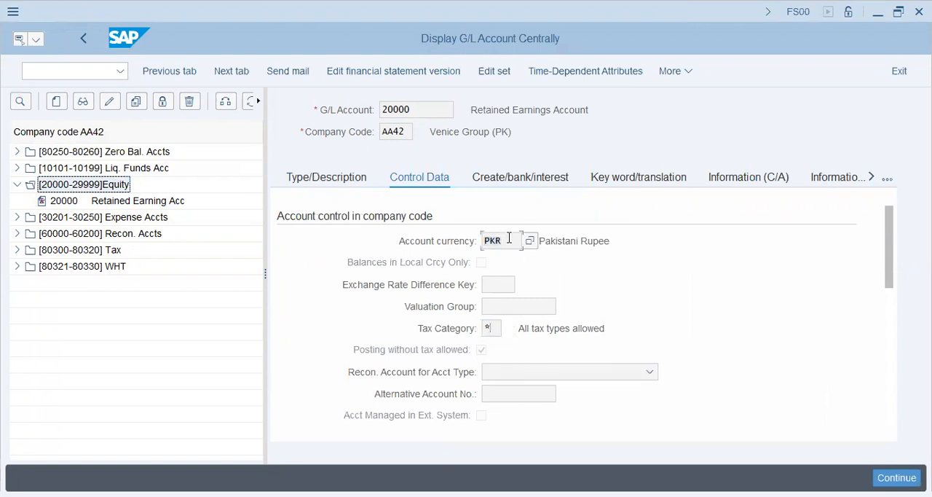
- Review the rest of the control data, including the account management section and its sort key
scroll(508, 292, down, 4)
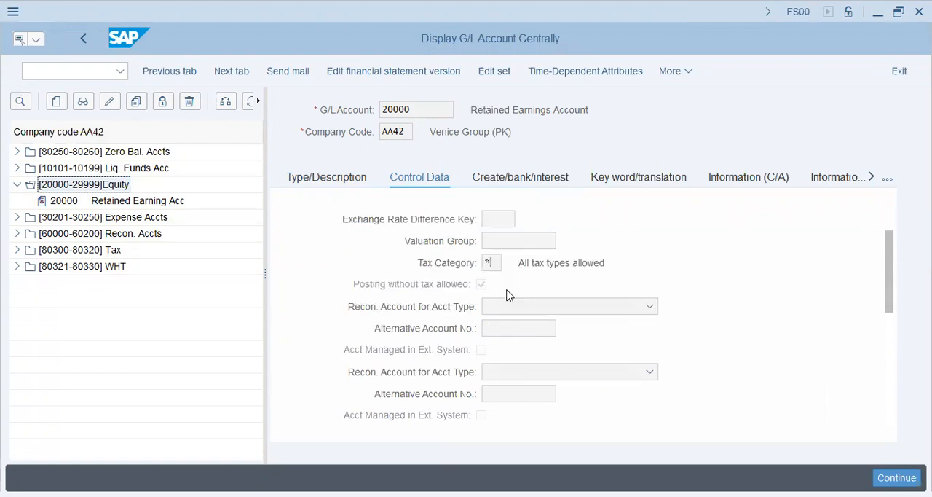
scroll(507, 346, down, 3)
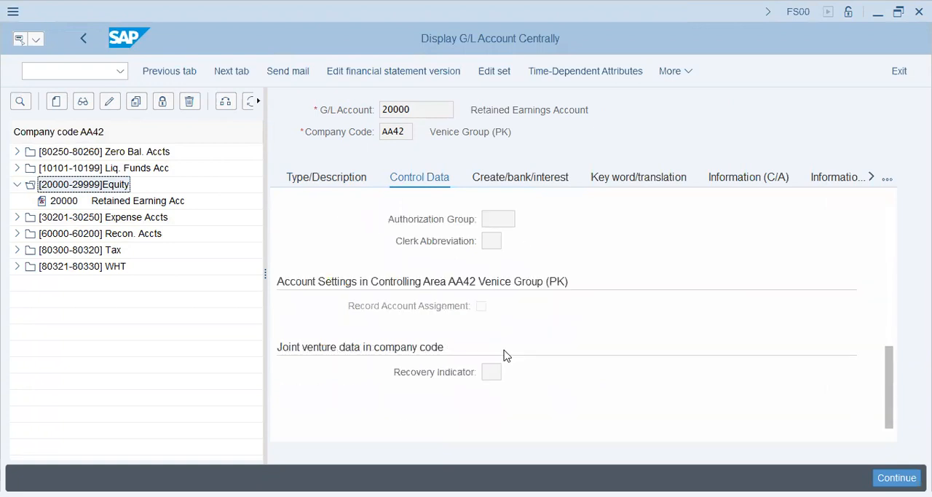
scroll(506, 349, up, 6)
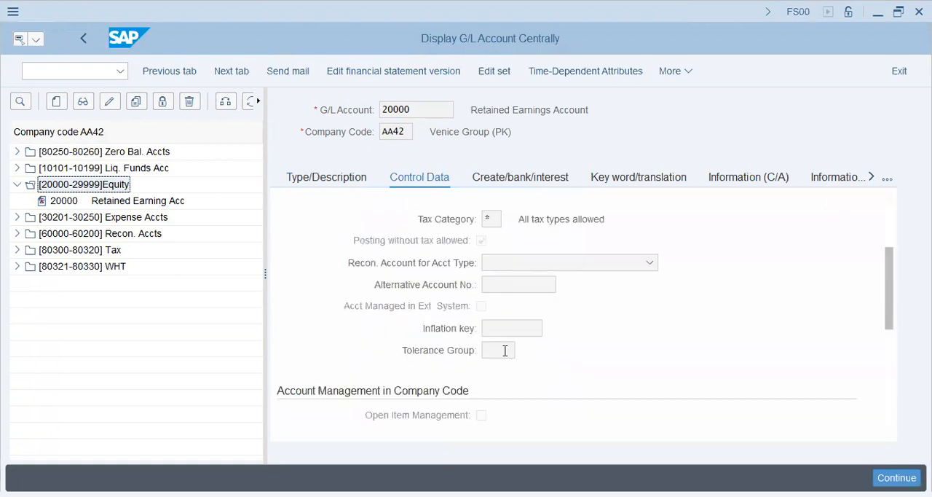
scroll(488, 396, down, 2)
click(500, 329)
- Examine the field status group in the account's Create/bank/interest data
click(509, 186)
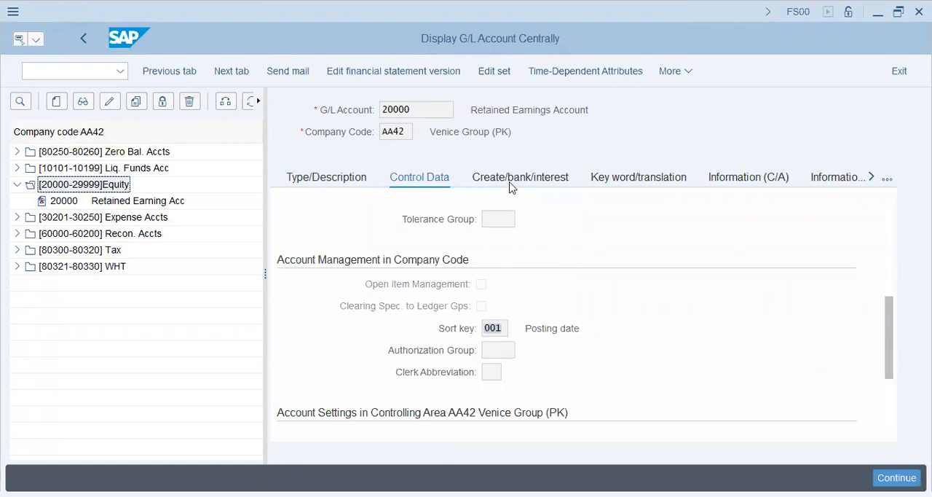
click(512, 241)
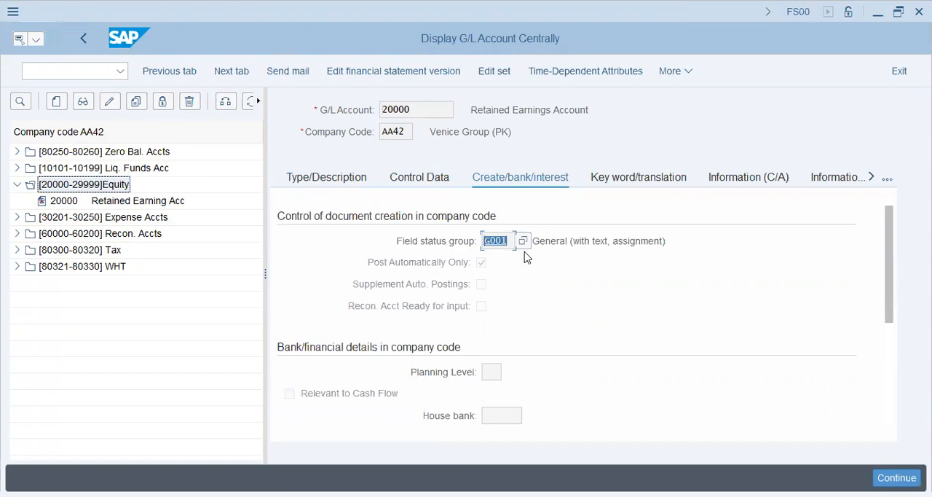
drag(537, 241, 642, 223)
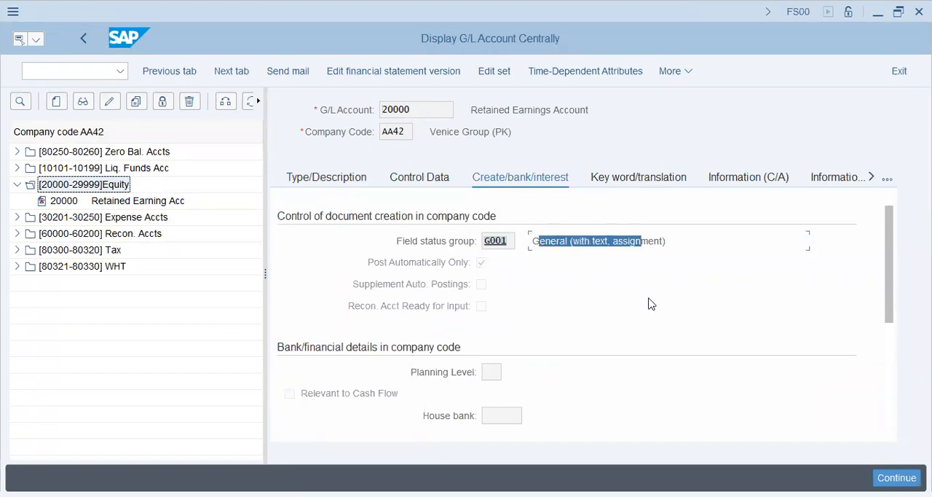
click(510, 240)
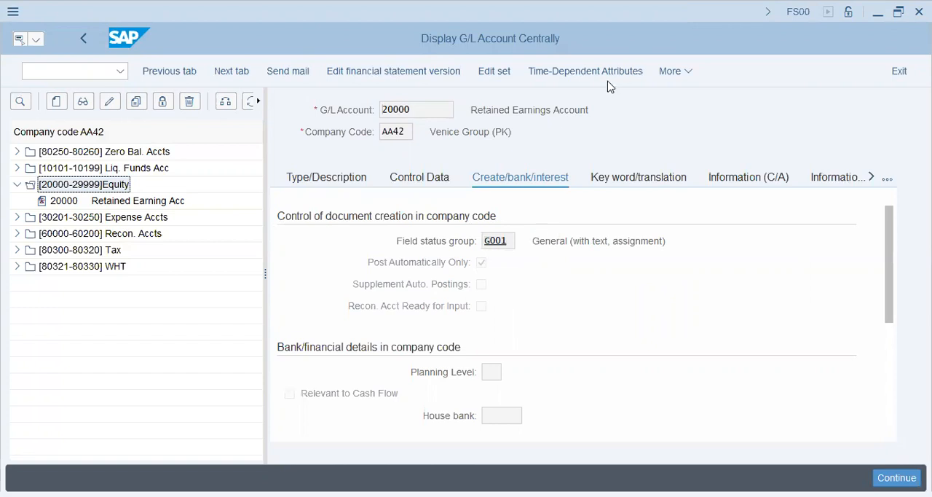
- Look through the list of available field status groups for variant AA42 and close it
key(F4)
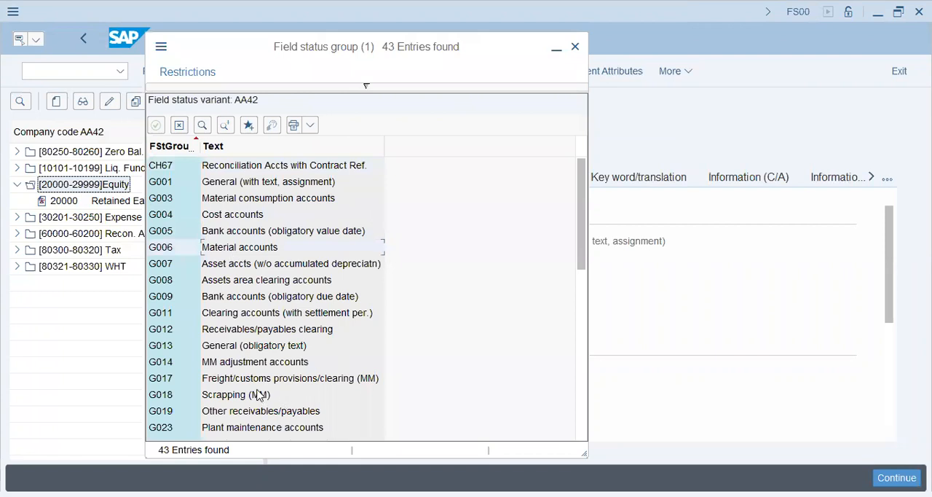
scroll(259, 394, down, 2)
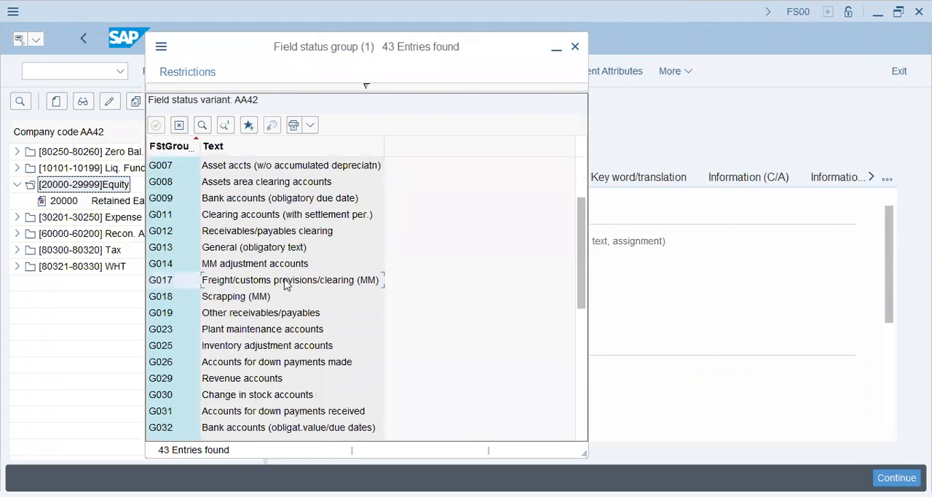
scroll(287, 291, down, 2)
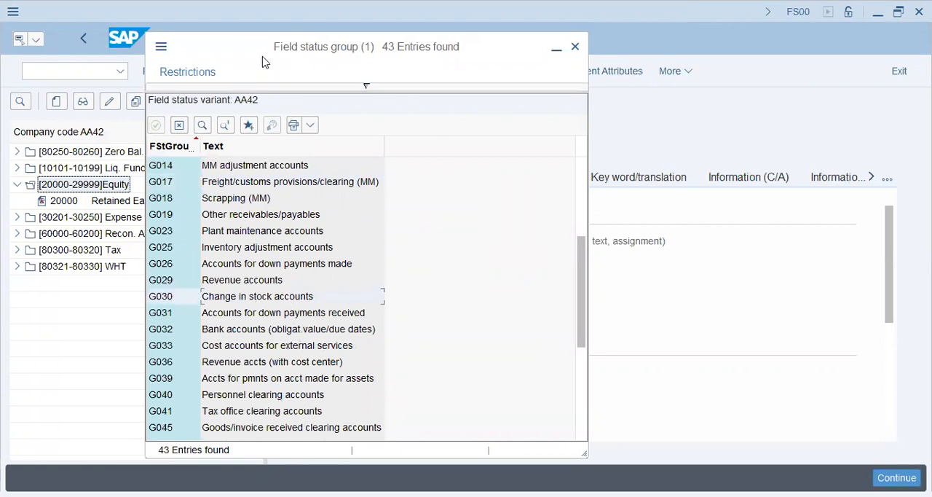
drag(264, 62, 255, 84)
click(566, 68)
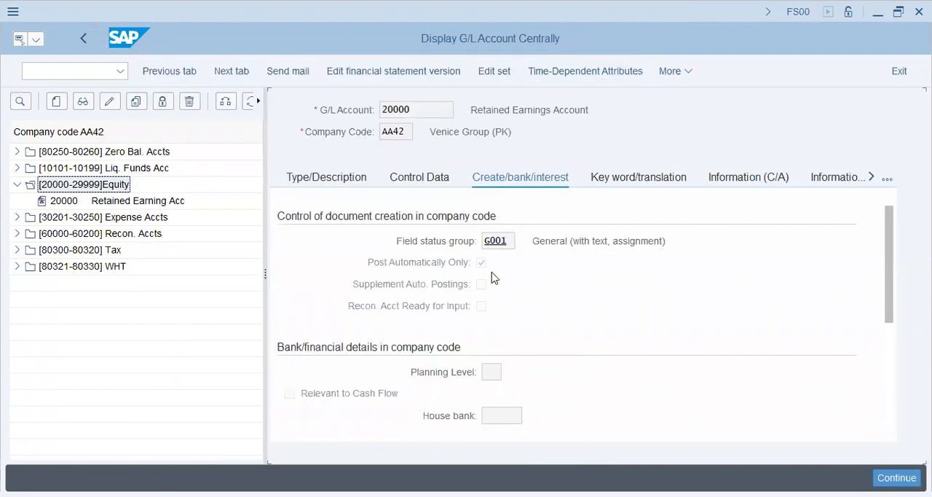
- Examine the Post Automatically Only setting and the bank and financial details of the account
click(481, 264)
scroll(481, 268, down, 3)
scroll(481, 266, up, 3)
- Leave the G/L account display, start transaction SPRO and display the SAP Reference IMG
click(67, 76)
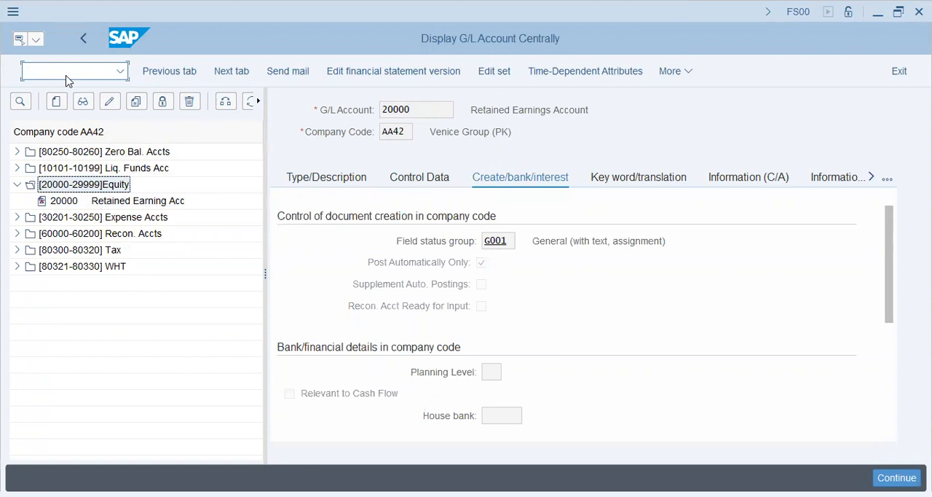
text(/n)
key(Return)
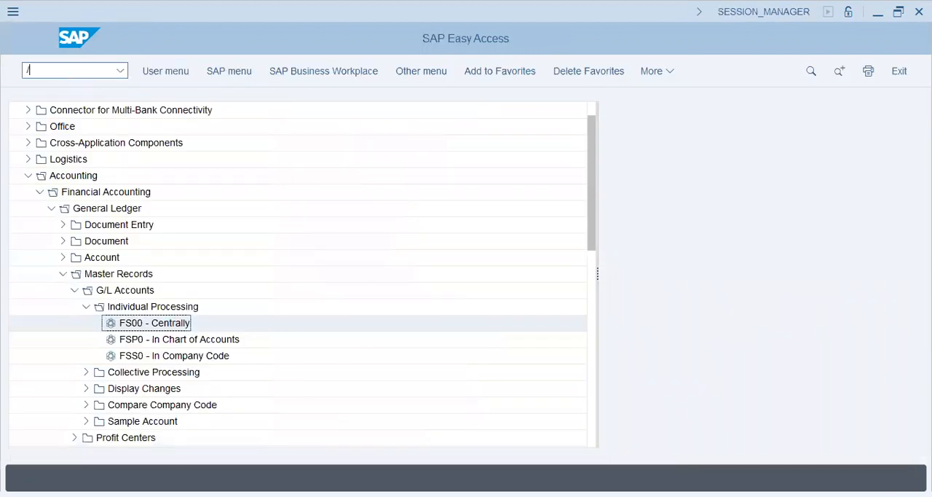
text(/nspro)
key(Return)
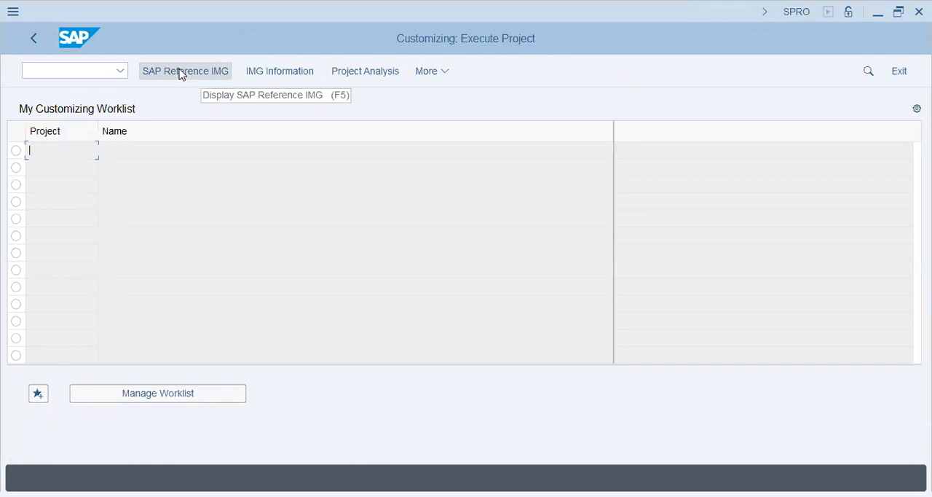
click(181, 73)
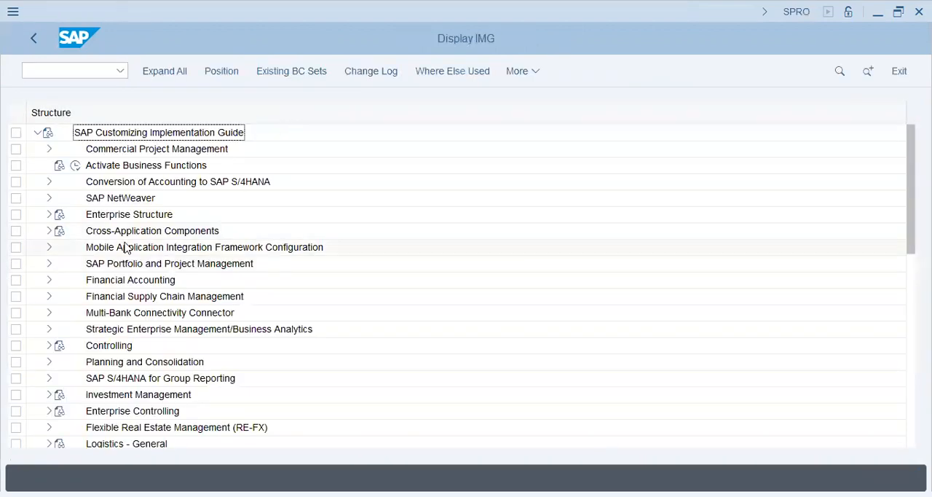
- Look through the implementation guide and expand Financial Accounting down to Master Data under General Ledger Accounting
click(128, 216)
scroll(168, 320, down, 5)
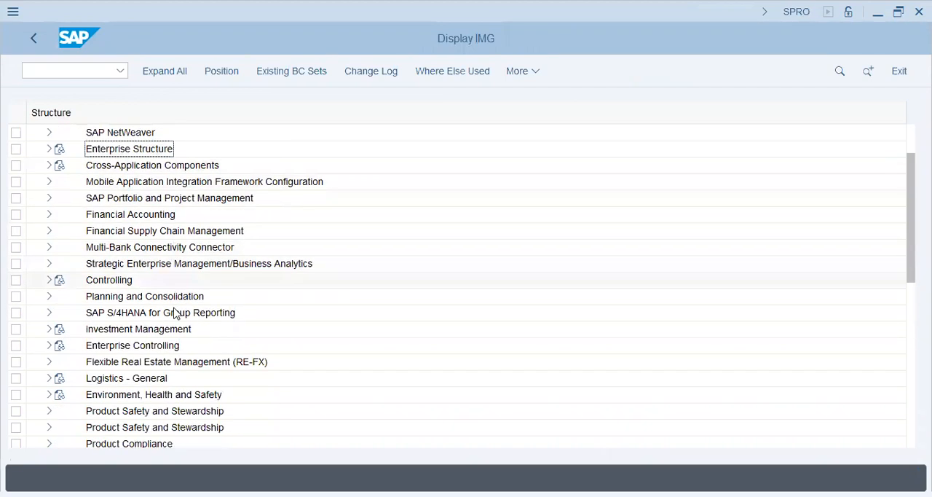
scroll(175, 314, up, 5)
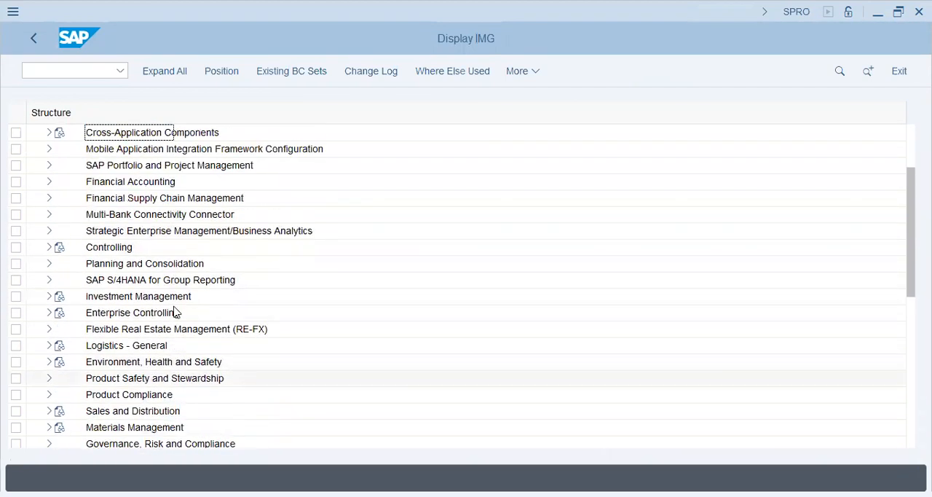
click(48, 280)
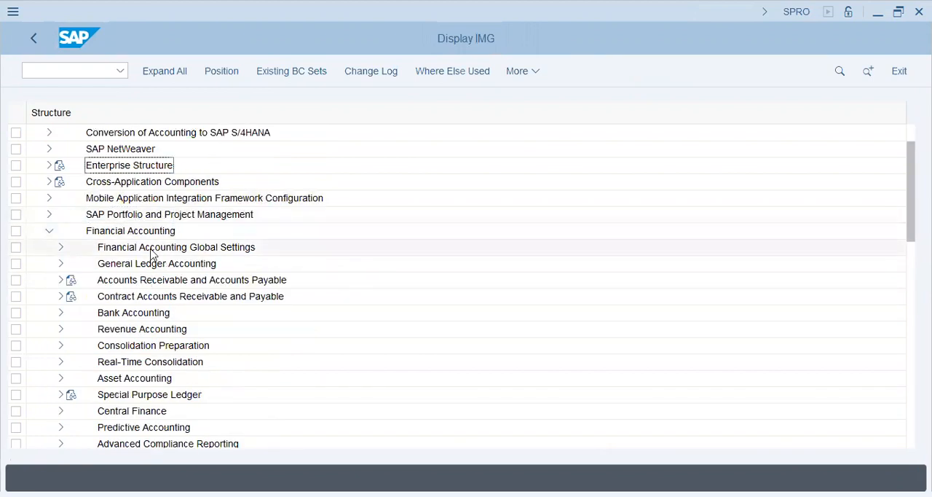
click(61, 264)
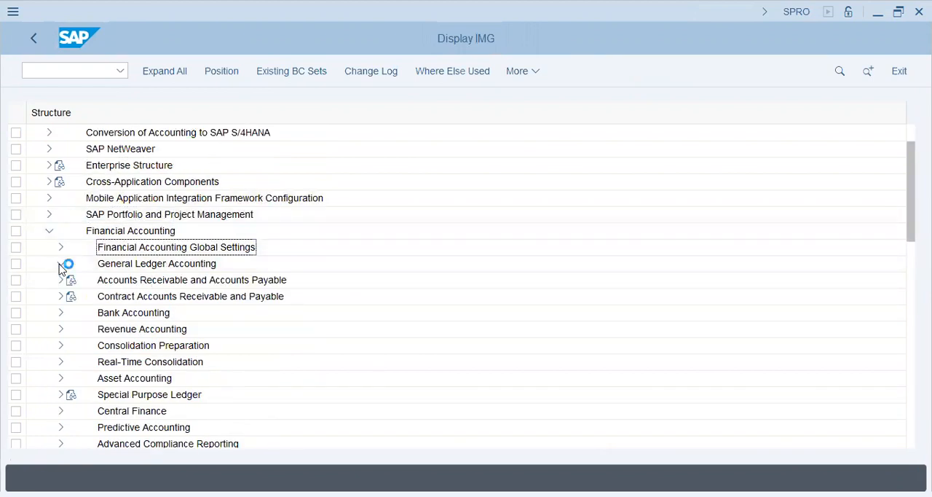
click(73, 280)
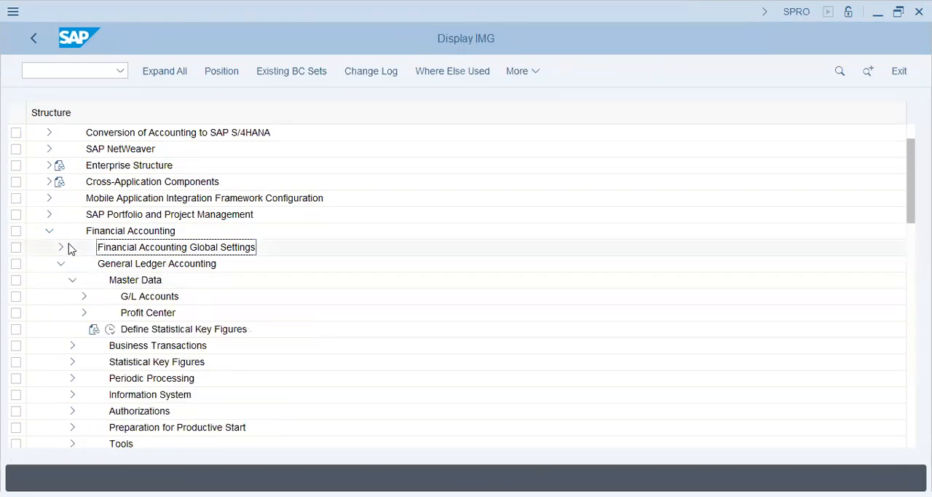
- Expand Enterprise Structure, its Definition node and the Financial Accounting activities inside it
scroll(69, 246, up, 2)
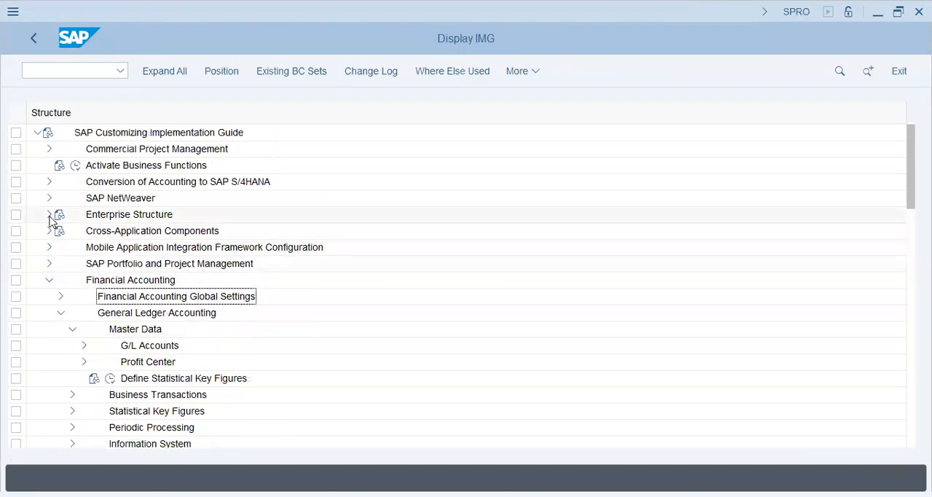
click(50, 214)
click(124, 234)
click(113, 247)
click(61, 247)
double_click(143, 265)
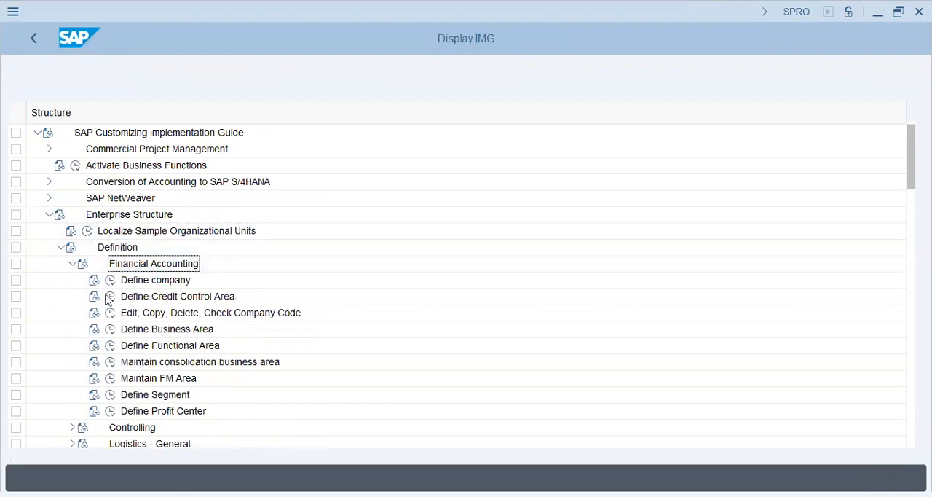
- Execute the Define company activity, look over the existing companies and start a new entry
click(110, 279)
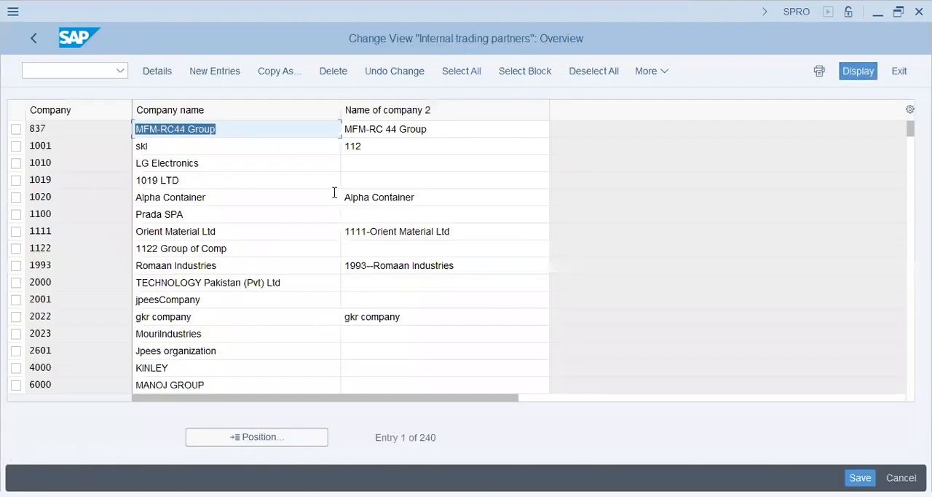
click(147, 180)
click(163, 232)
click(184, 300)
click(216, 71)
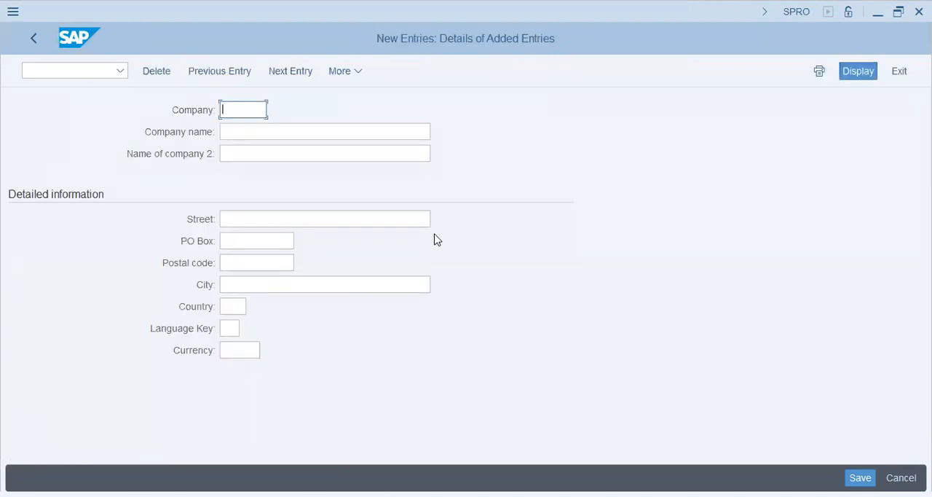
- Set the new entry's company ID to aa46
key(alt+Tab)
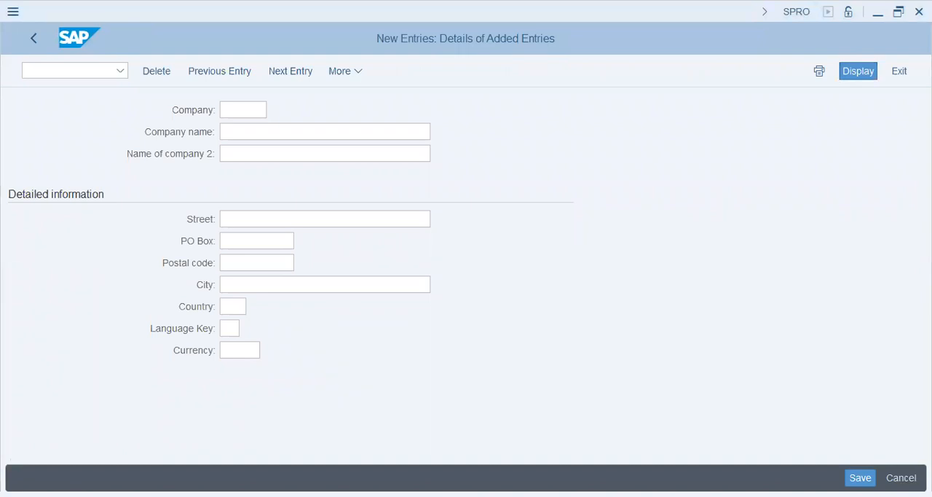
click(287, 132)
click(229, 106)
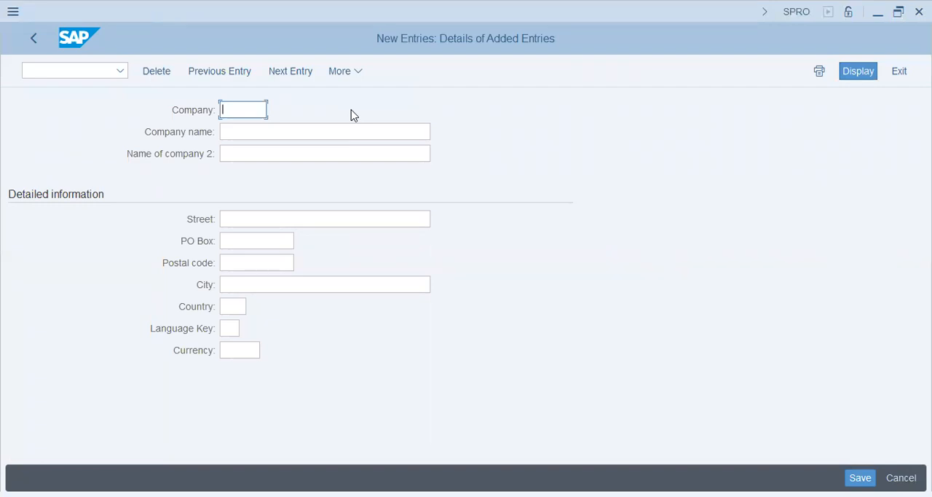
text(aa46)
key(Tab)
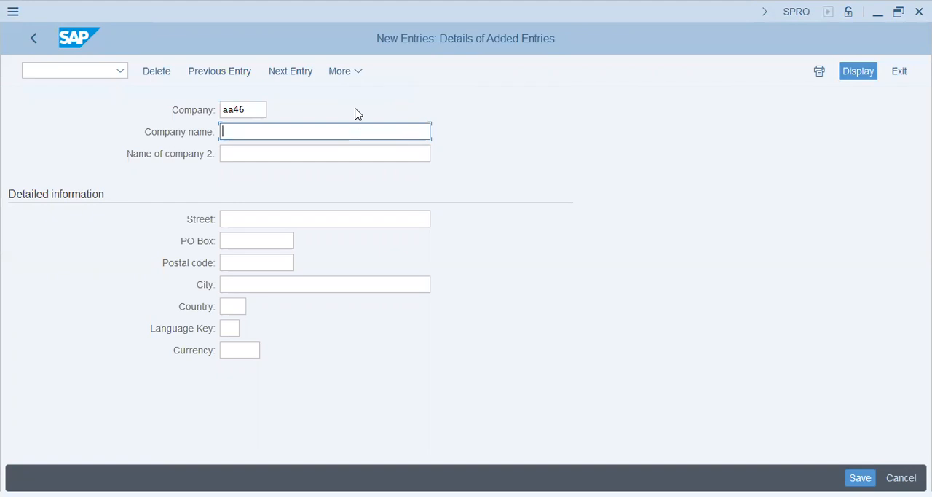
- Enter the company name as Scania Group AA45 followed by the person's full name in parentheses
text(Scania Group)
key(BackSpace)
key(BackSpace)
key(BackSpace)
key(BackSpace)
text(oup AA4)
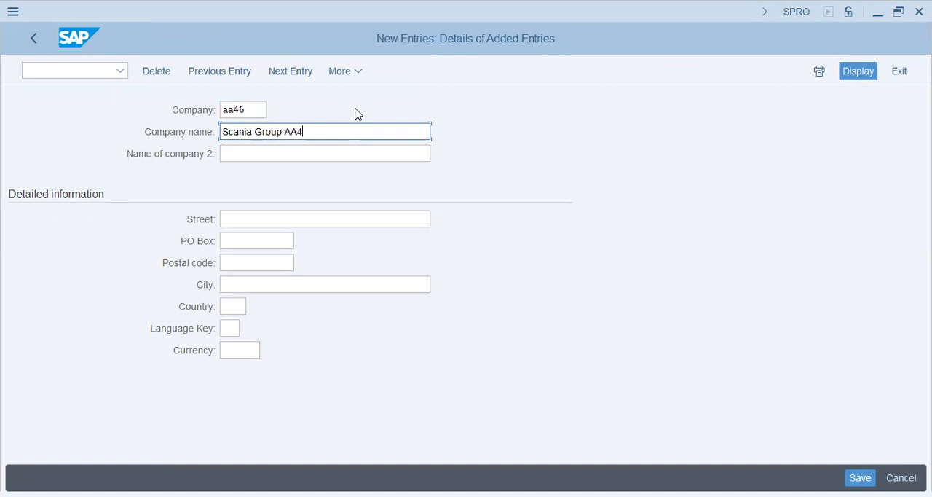
key(Tab)
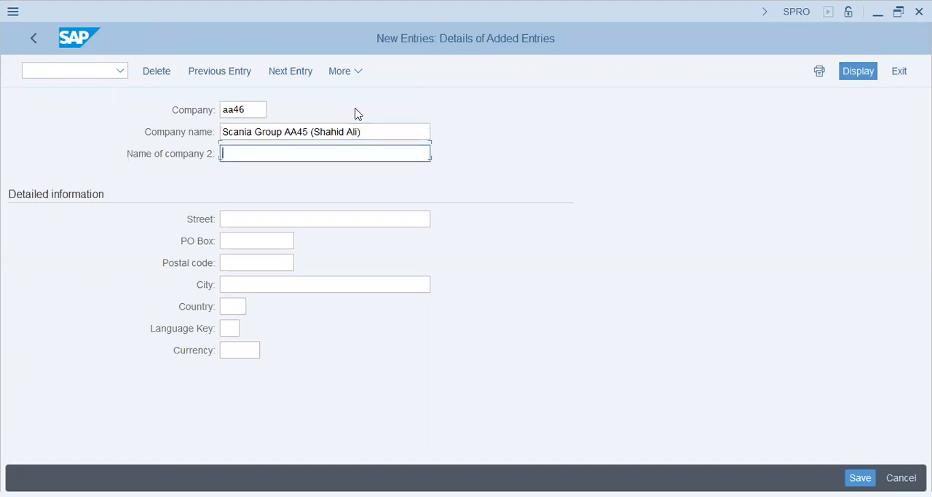
- Enter Scania AA46 as the second company name
text(Scani)
text(a AA)
text(5)
text(7)
key(BackSpace)
text(6)
- Correct the code within the first company name to AA46
key(Up)
key(Right)
key(Right)
key(Right)
key(Right)
key(shift+Right)
text(6)
- Fill in the company's street, PO box and postal code from the previously used entries
key(Down)
key(Down)
key(Return)
key(Tab)
key(space)
key(Down)
key(Return)
key(Tab)
key(Down)
key(Return)
key(Tab)
- Set the company's city to Dubai, country to AE, language key to EN and currency to AED
key(Down)
key(Return)
key(Tab)
key(Down)
key(Return)
key(Tab)
key(Down)
key(Return)
key(Tab)
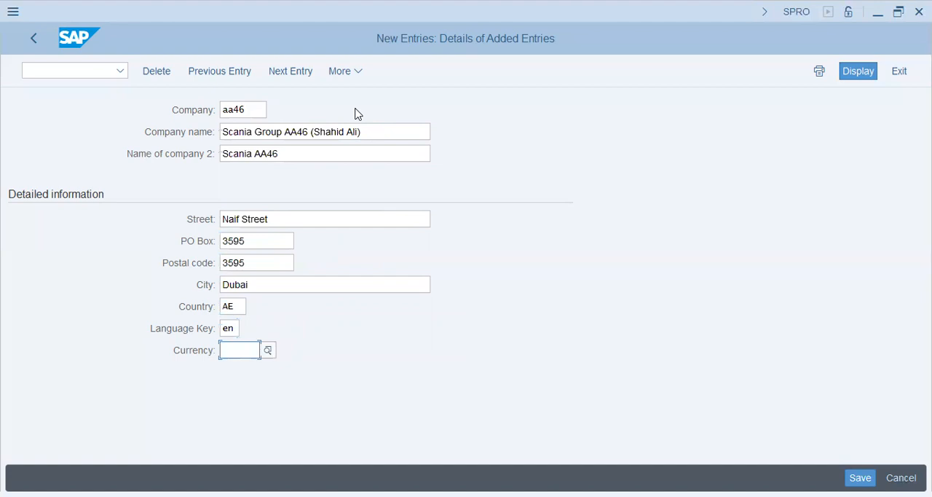
key(Return)
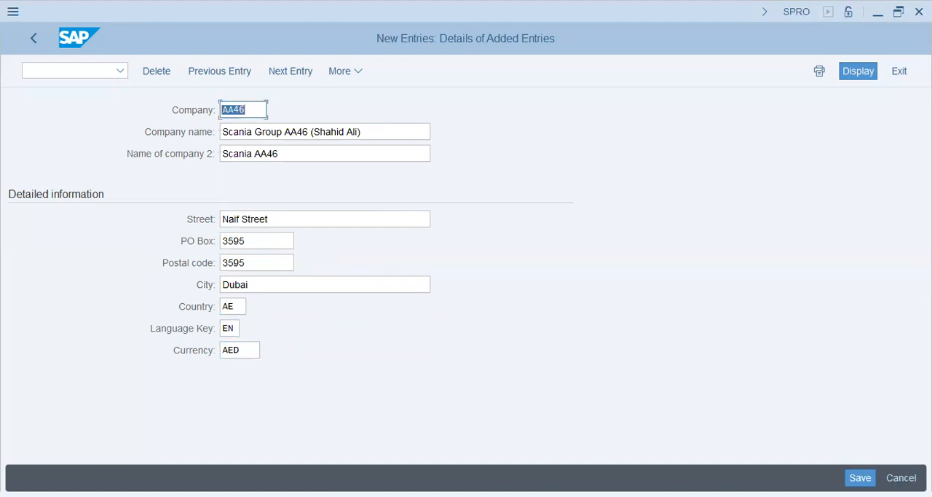
- Save the company and create a new customizing request whose short description starts with "AA46- Scania Group - "
key(ctrl+s)
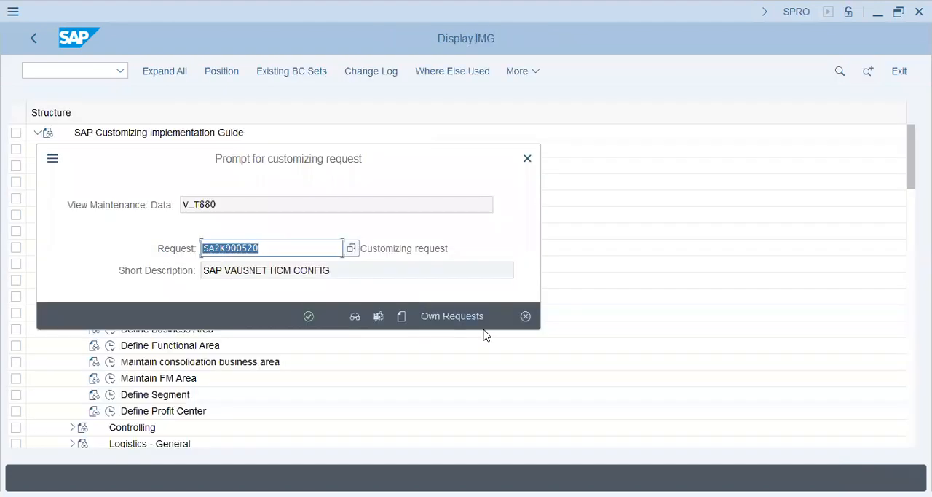
click(402, 316)
text(AA46-)
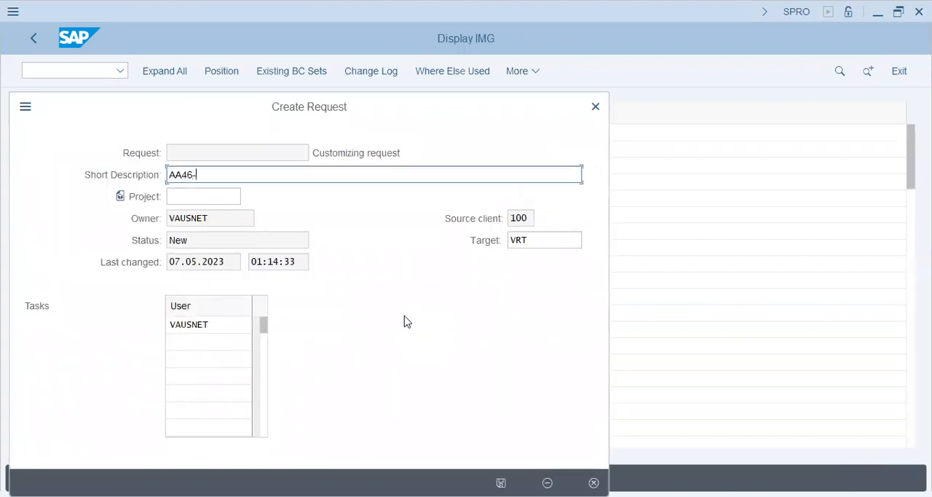
text(Scana)
key(BackSpace)
key(BackSpace)
key(BackSpace)
key(BackSpace)
key(BackSpace)
key(BackSpace)
text(- s)
key(BackSpace)
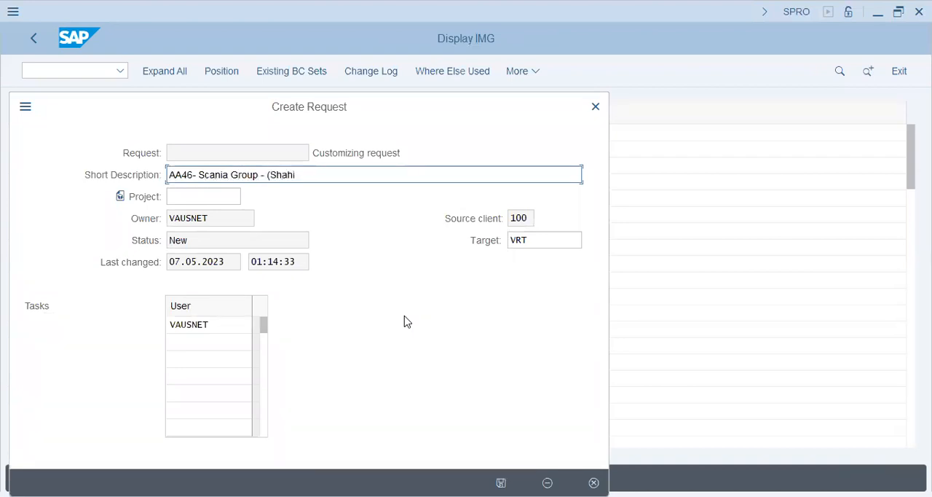
- Complete the request description with the person's full name in parentheses and " - FI-MM-ABAP Config", and save the company to that request
key(Return)
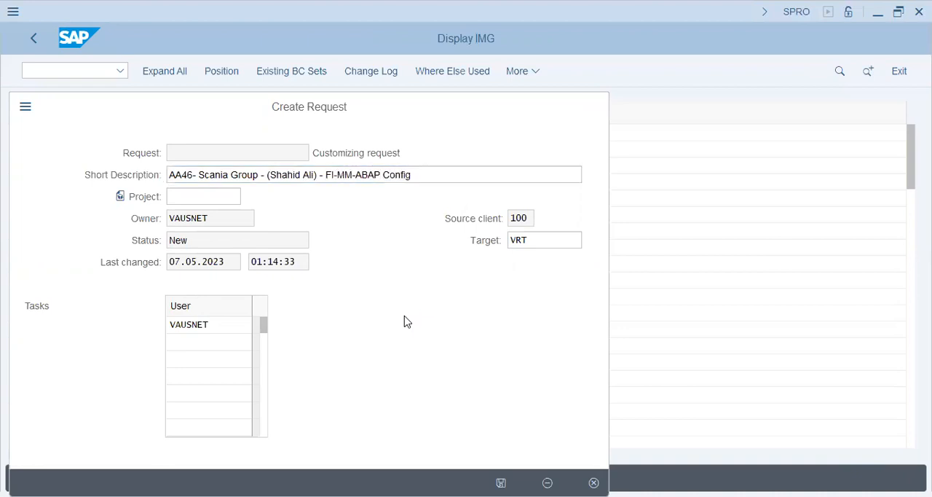
click(308, 315)
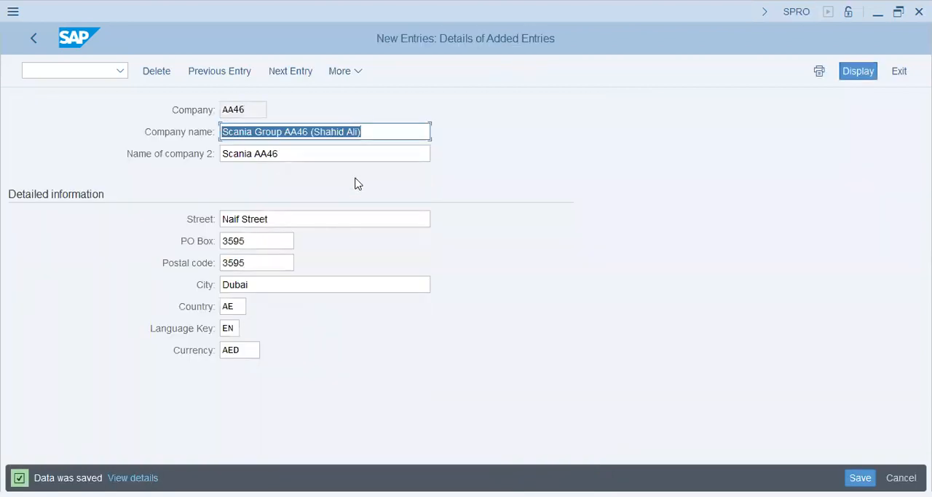
- Return to the implementation guide, execute the Edit Company Code Data activity and start a new entry
click(39, 42)
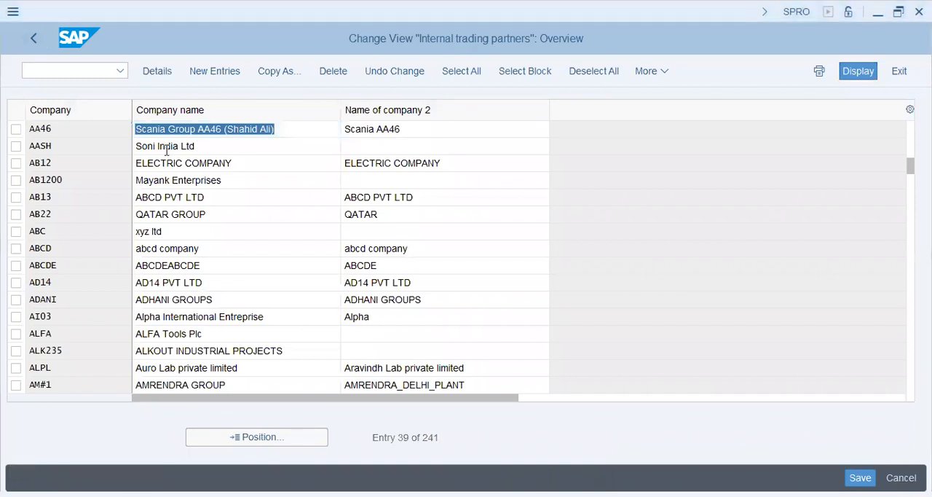
click(29, 38)
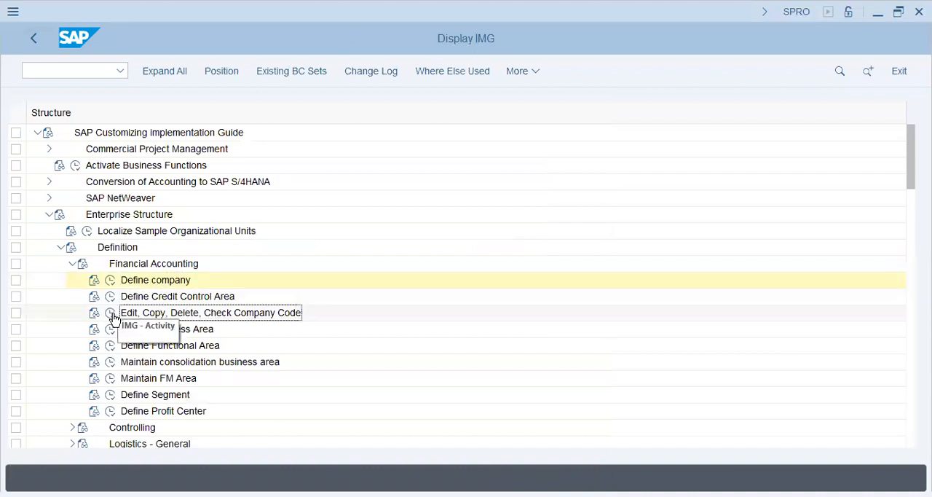
click(191, 279)
click(110, 313)
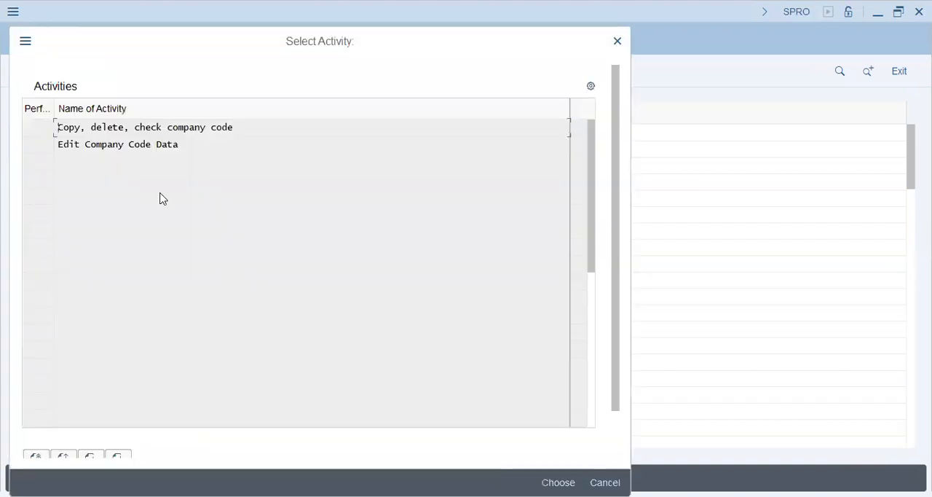
double_click(131, 144)
click(228, 73)
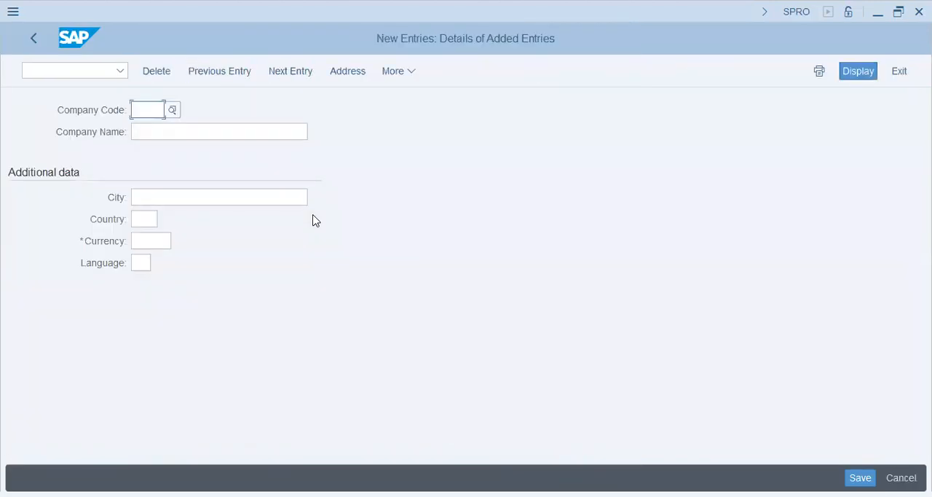
- Enter company code aa46 with the company name Scania Pakistan
text(aa46)
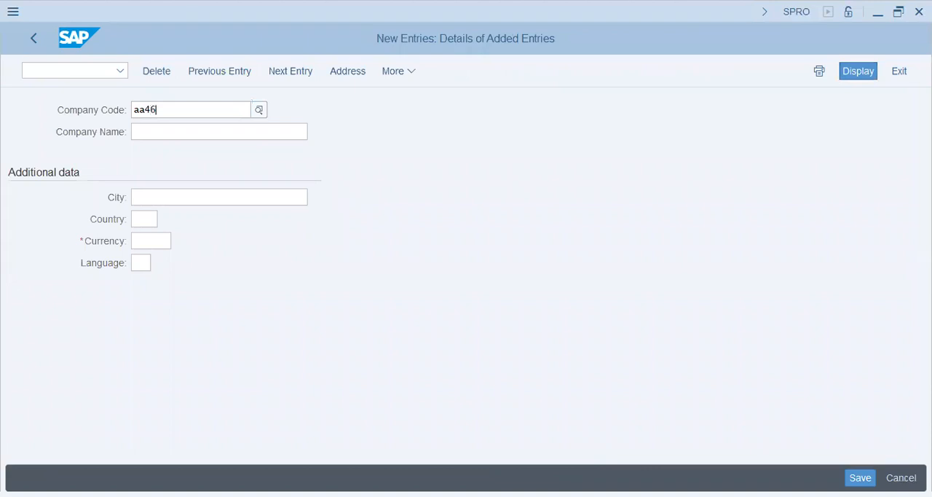
key(Tab)
text(Scan)
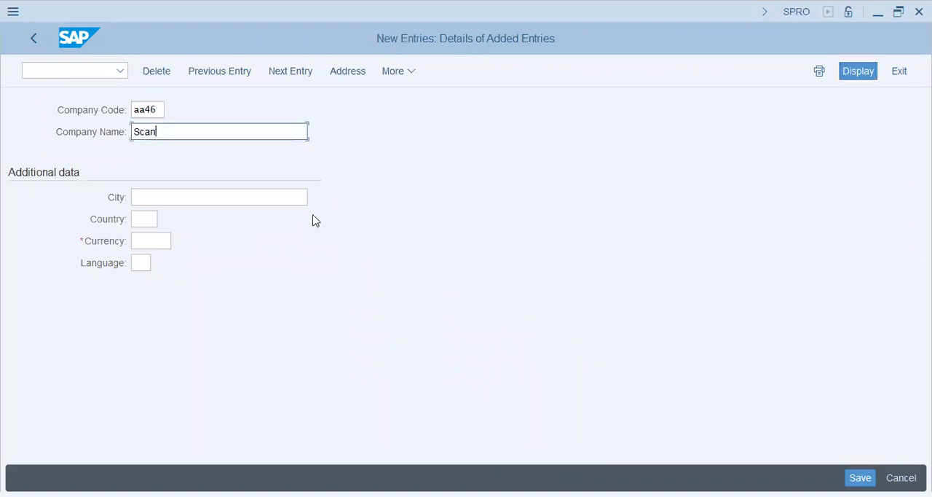
text(ia Pakistan)
key(Tab)
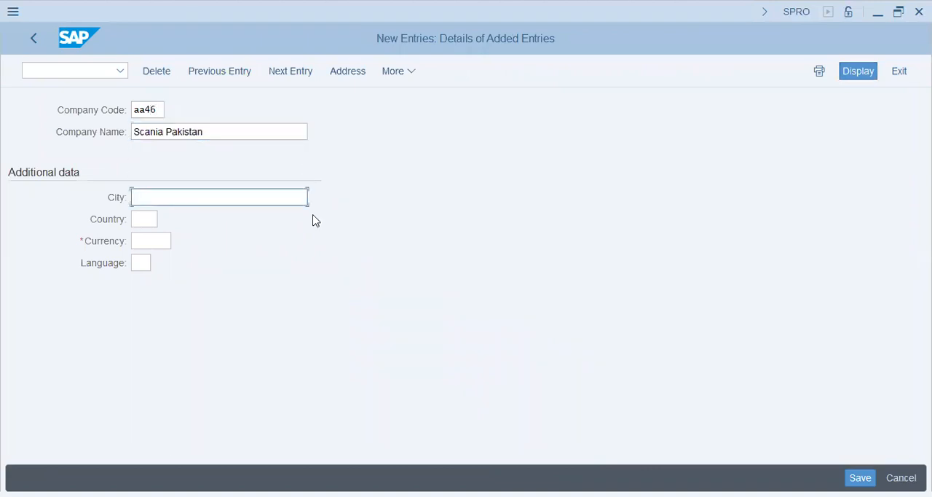
- Set the company code's city to Karachi, country PK, currency PKR and language EN, and save it to the customizing request
text(Kara)
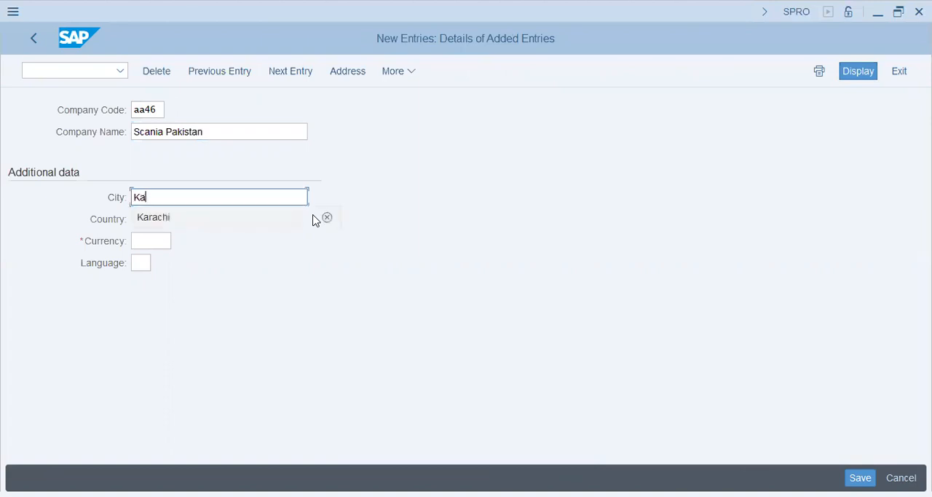
key(Down)
key(Tab)
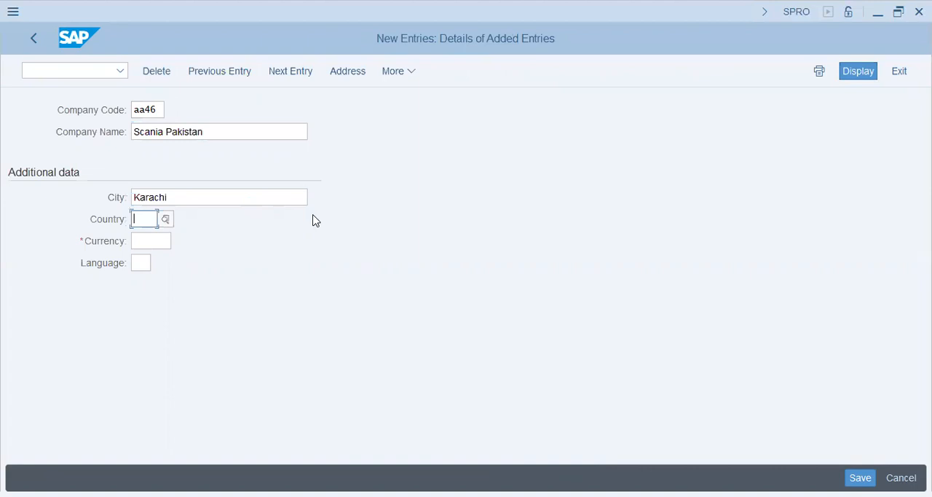
text(pk)
key(Tab)
text(pkr)
key(Tab)
text(en)
key(Return)
click(863, 474)
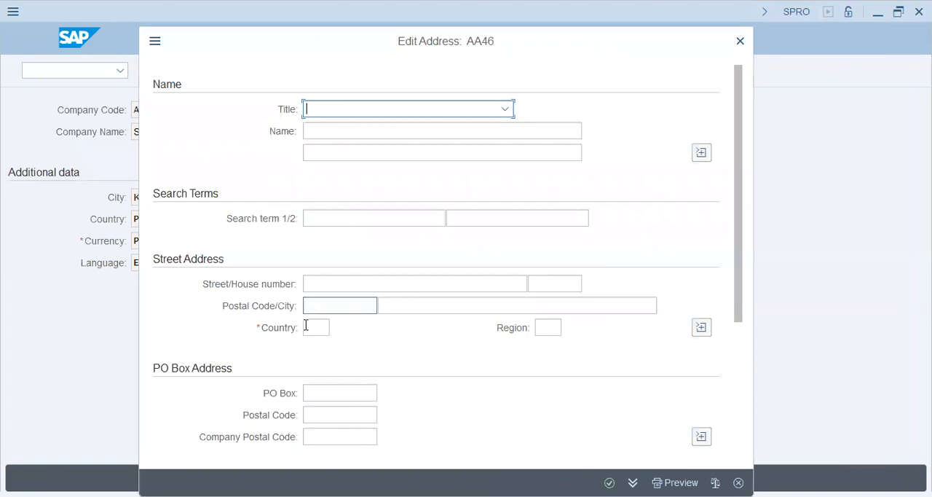
click(306, 325)
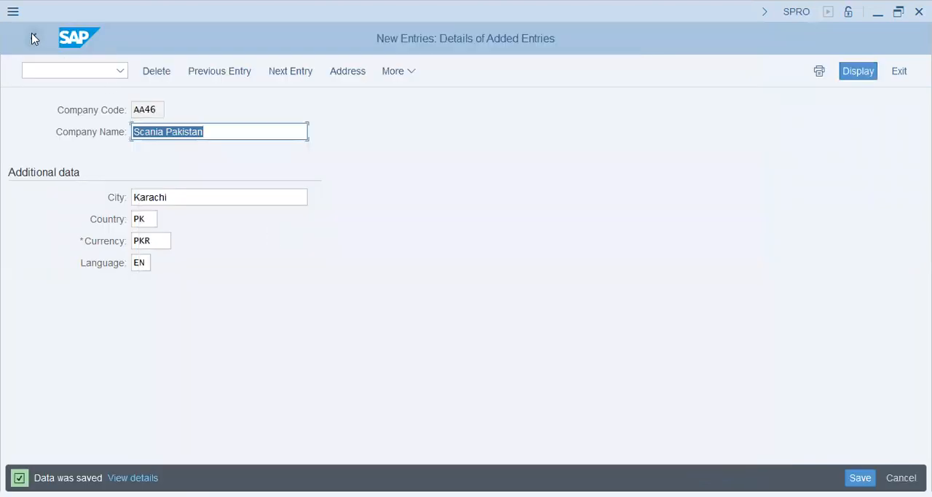
- Return to the implementation guide, execute Define Business Area and look at the existing ADST Automobile Distribution entry
click(31, 38)
click(31, 37)
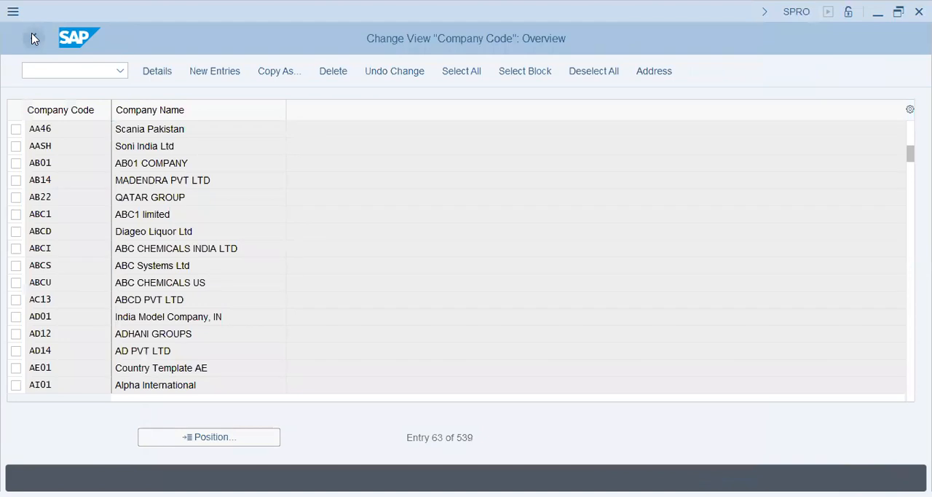
click(605, 478)
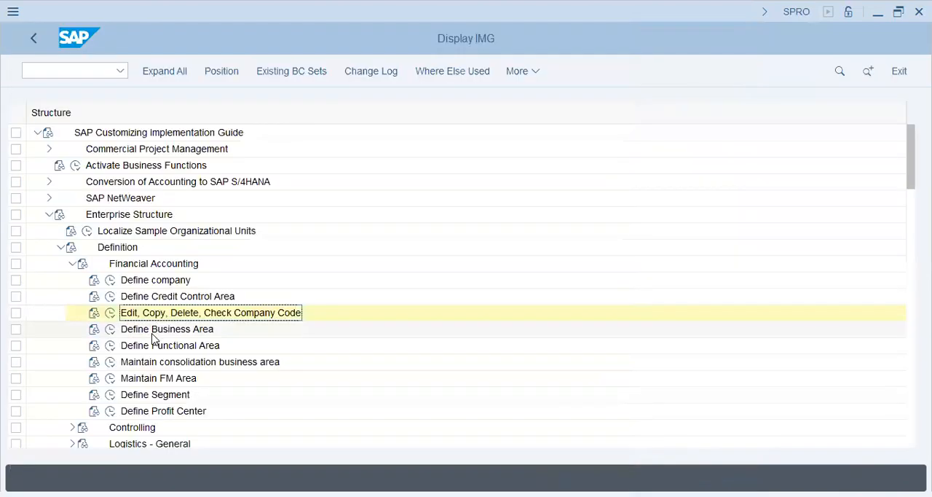
click(154, 329)
click(112, 330)
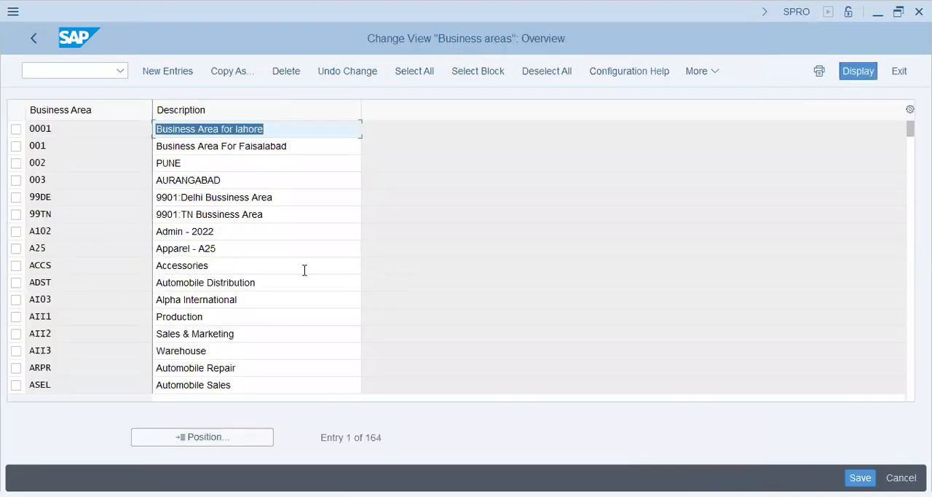
click(264, 282)
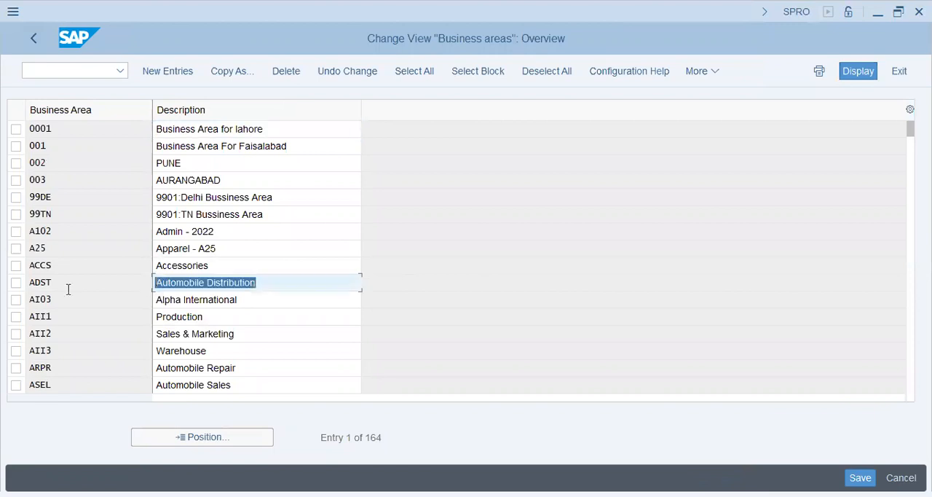
click(274, 281)
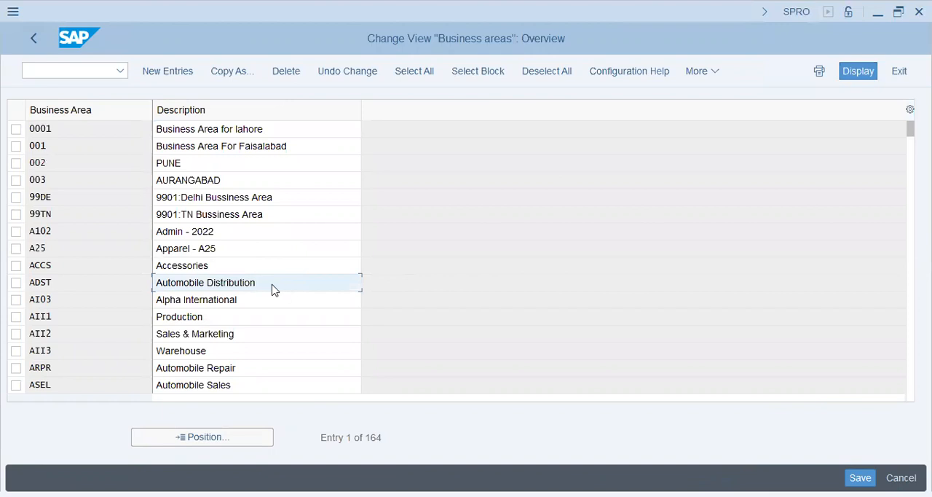
drag(71, 281, 5, 298)
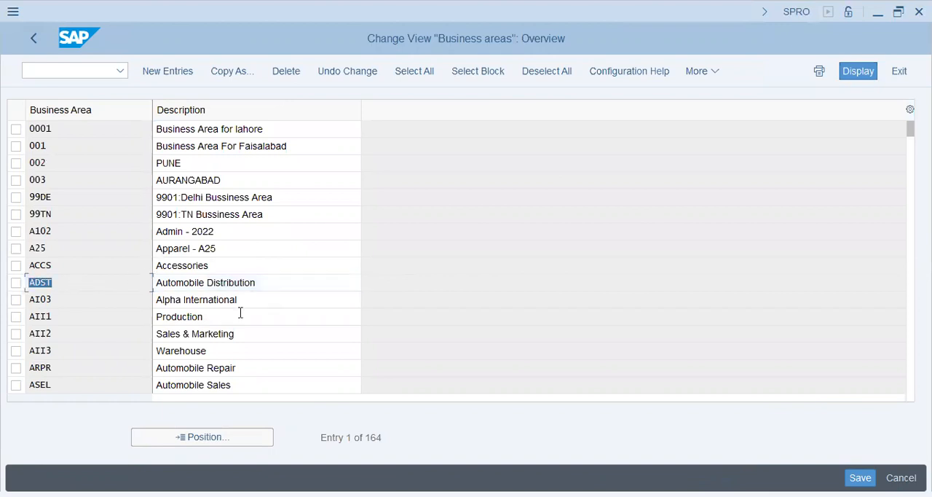
click(269, 287)
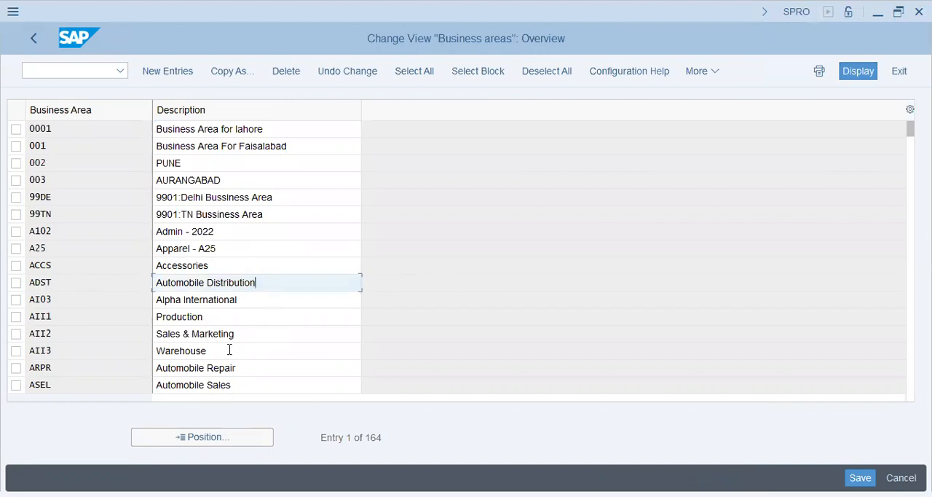
- Start new business area entries and add PHRM with the description Pharma
click(167, 70)
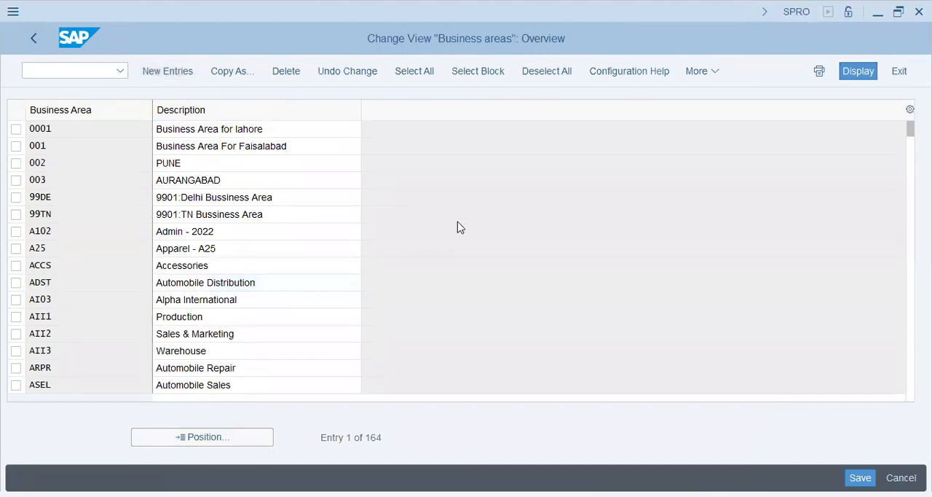
text(Phar)
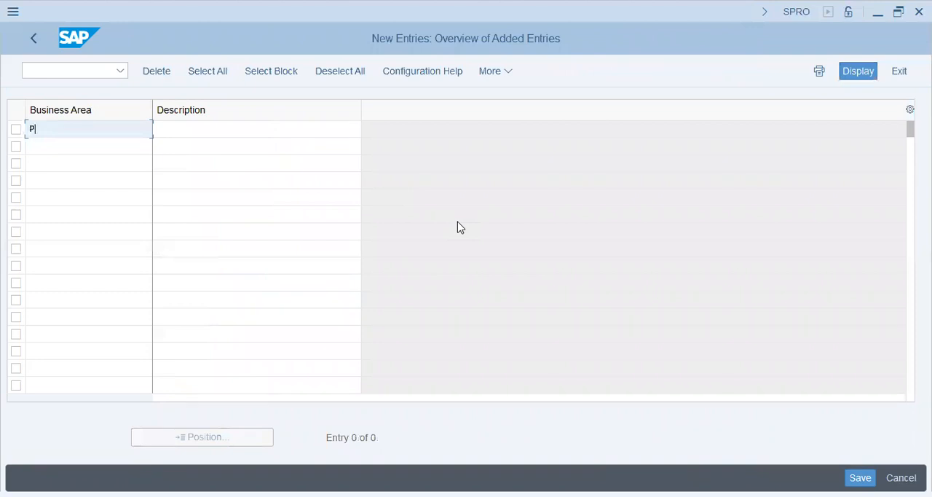
key(BackSpace)
key(BackSpace)
key(BackSpace)
text(PH)
key(BackSpace)
text(HRM)
key(Tab)
text(Pharma)
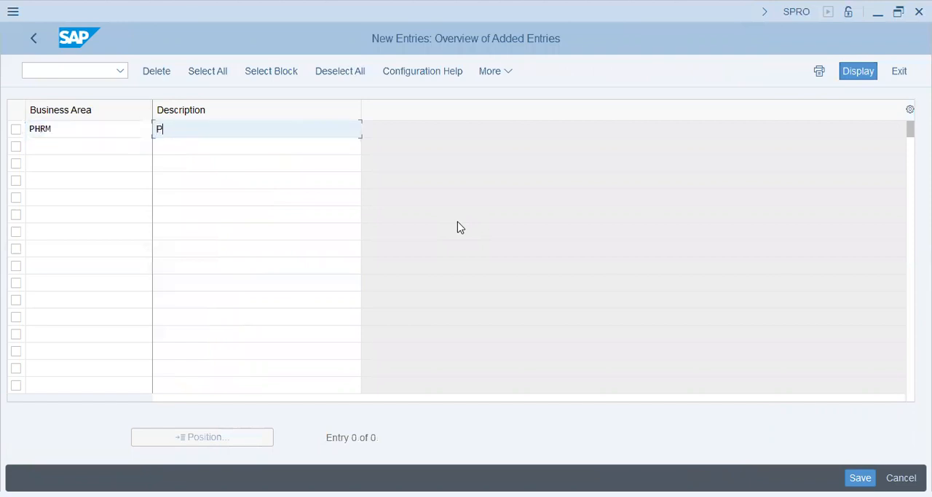
- Add a second business area, MOVE, with the description Moving & Logistics
key(Tab)
text(N)
key(BackSpace)
text(MOV)
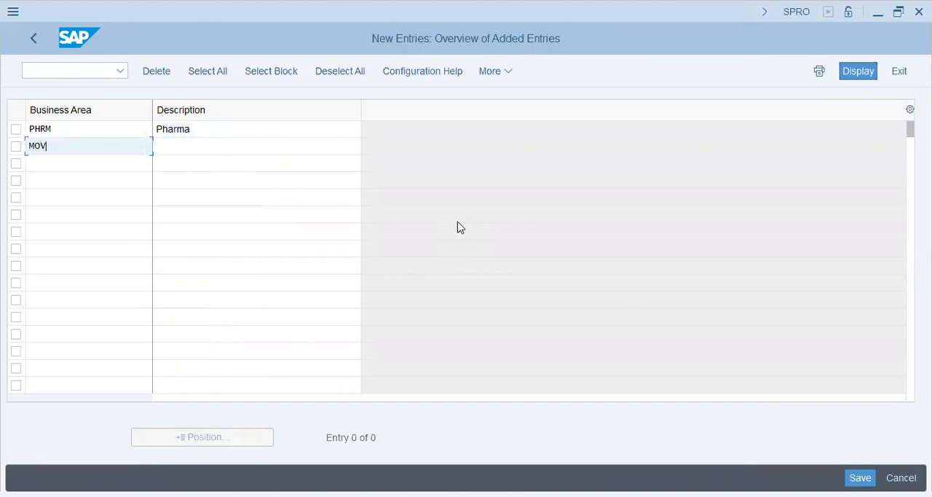
text(E)
key(Tab)
text(Moving & Log)
key(BackSpace)
key(BackSpace)
key(BackSpace)
text(Logistics)
key(Tab)
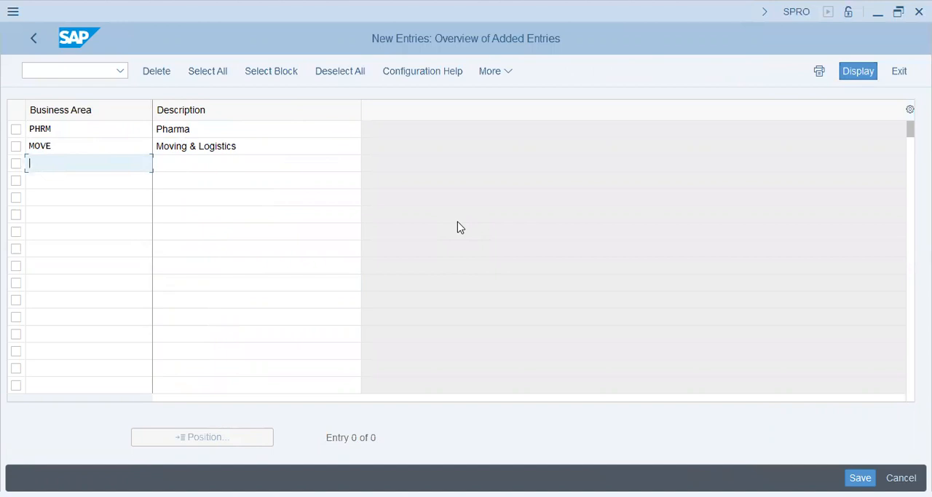
- Add a third business area, SPPT, with the description Spare Parts
text(SPPT)
key(Tab)
text(Spare P)
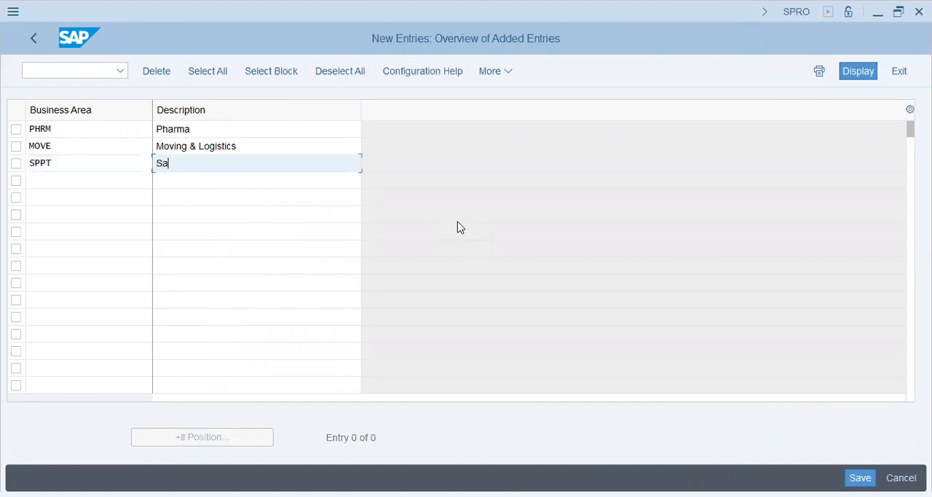
text(arts)
key(Tab)
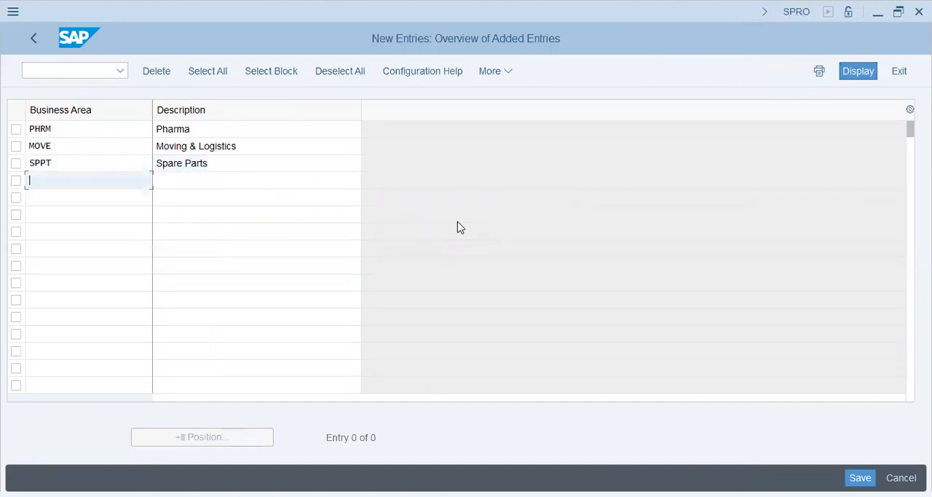
- Change the Pharma business area's code to SCPH and its description to Scania - Pharma
click(112, 157)
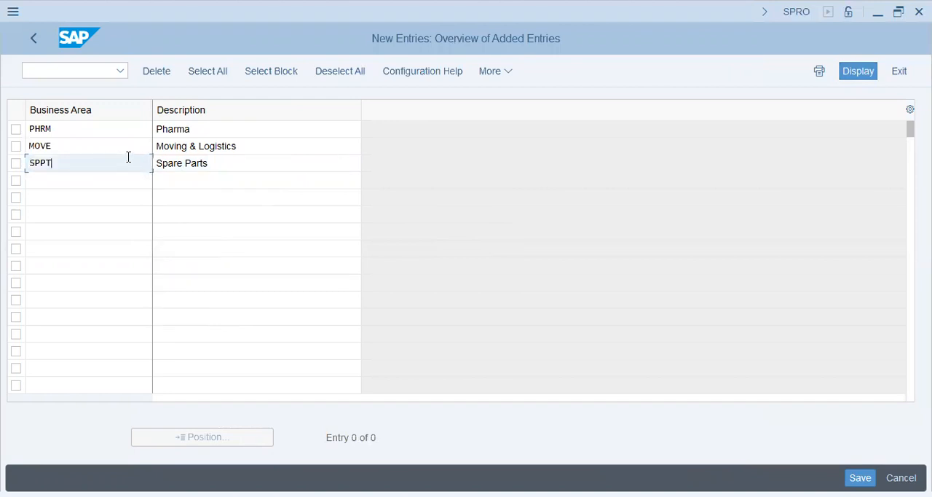
double_click(58, 128)
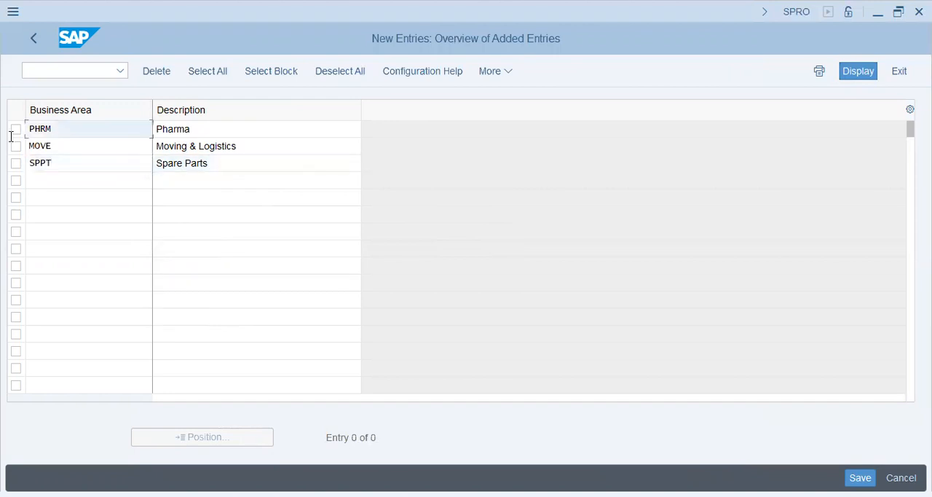
text(SCPH)
key(Tab)
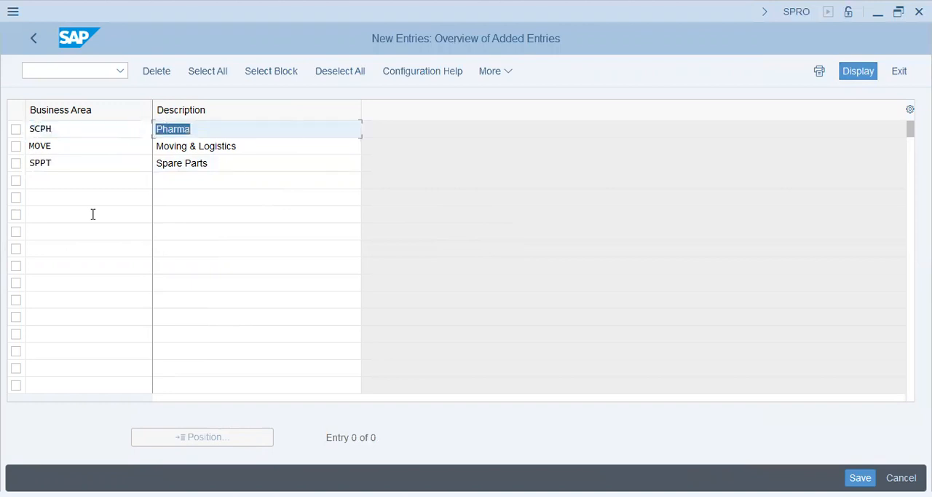
key(Home)
text(Scania -)
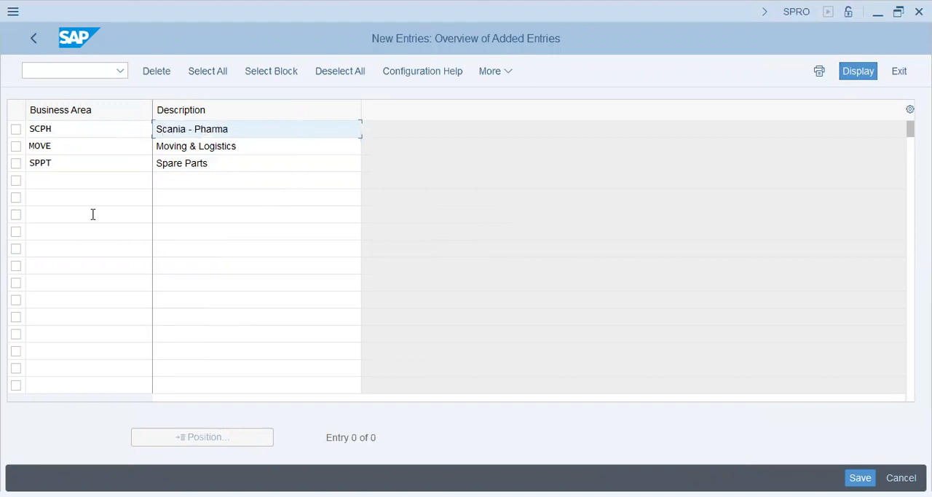
- Change the MOVE business area's code to SCMV and its description to Scania - Moving & Logistics
key(Tab)
key(Tab)
key(shift+Tab)
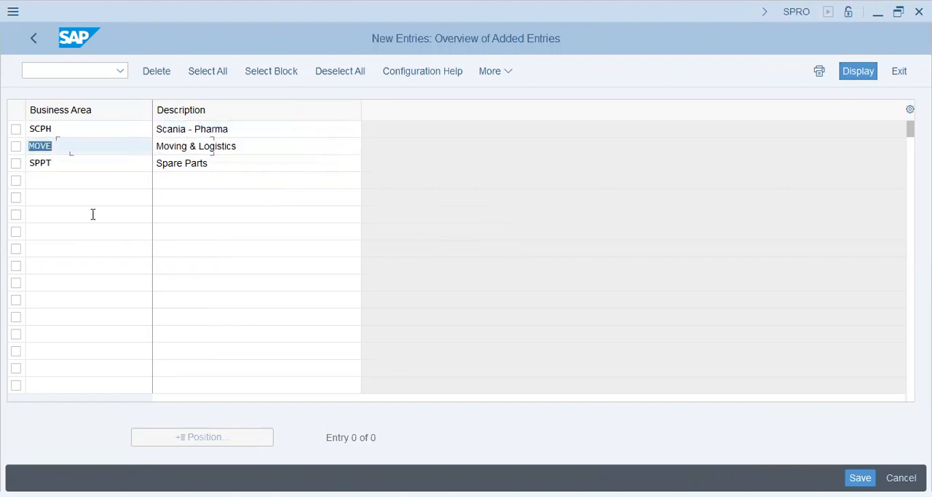
text(SCMV)
key(Tab)
key(Home)
text(Scania -)
- Change the Spare Parts business area's code to SCPT and its description to Scania - Spare Parts
key(Tab)
key(Left)
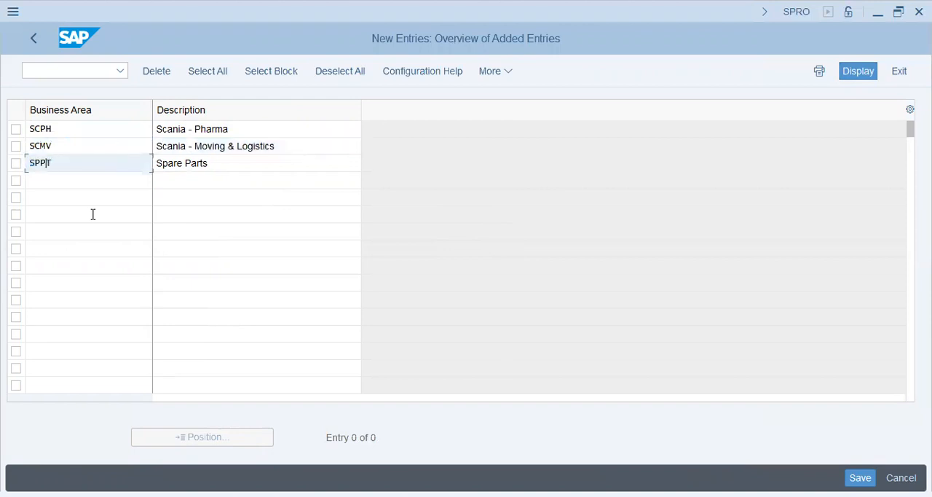
text(C)
key(Tab)
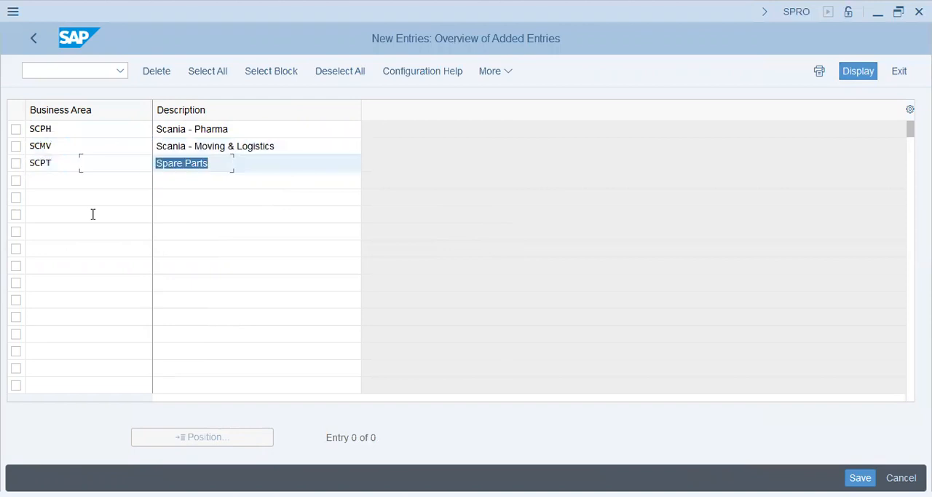
key(Home)
text(Scania -)
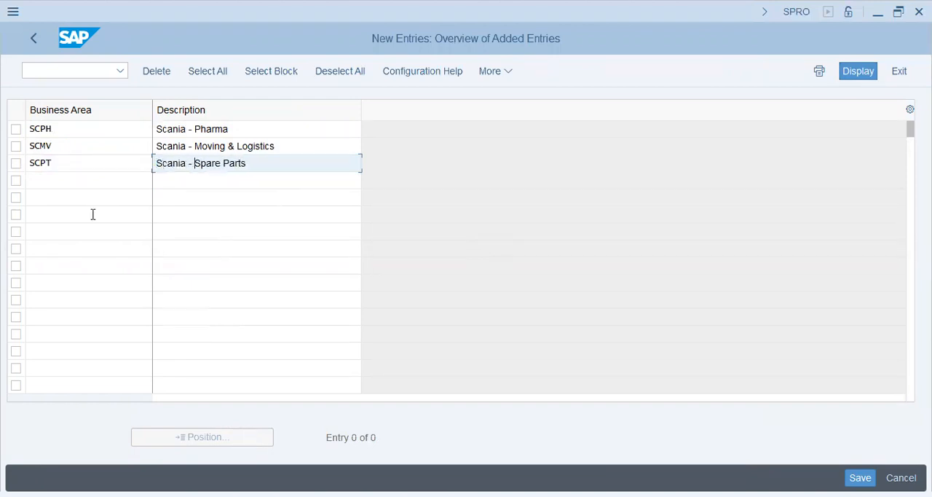
- Save the new business areas to the proposed customizing request and return to the implementation guide
click(860, 477)
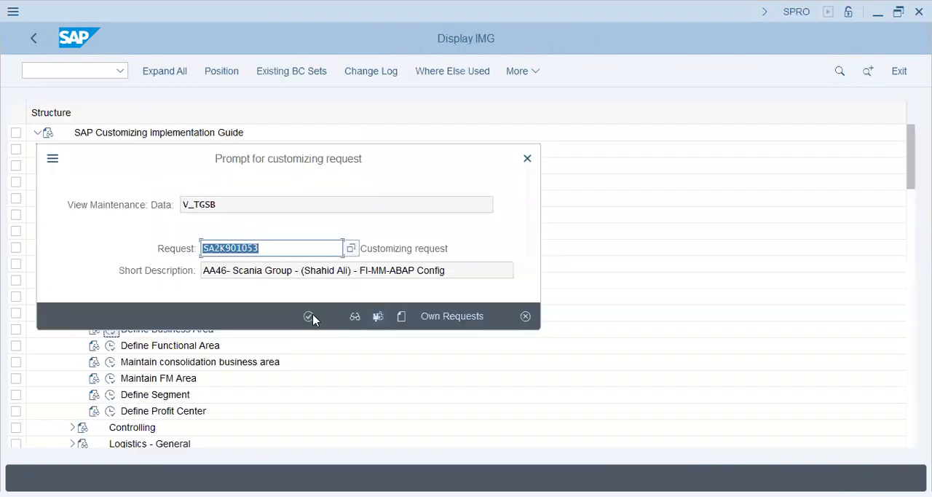
click(311, 316)
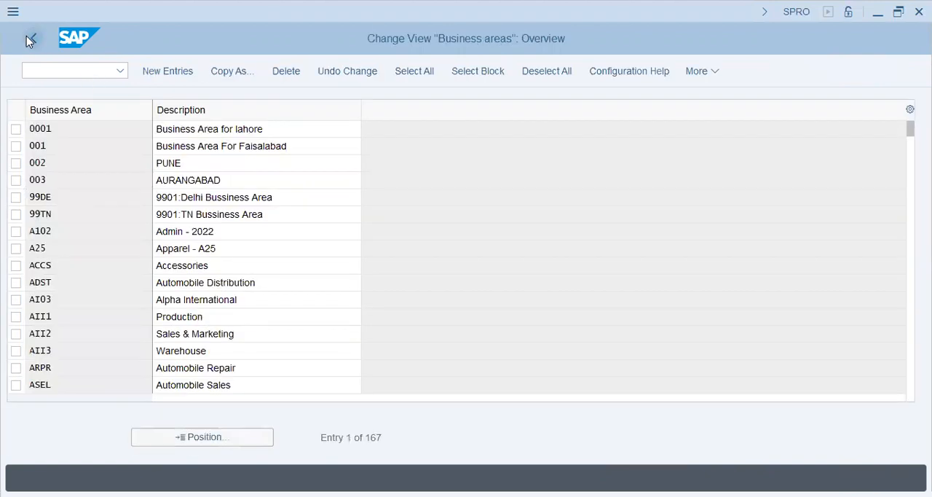
click(27, 36)
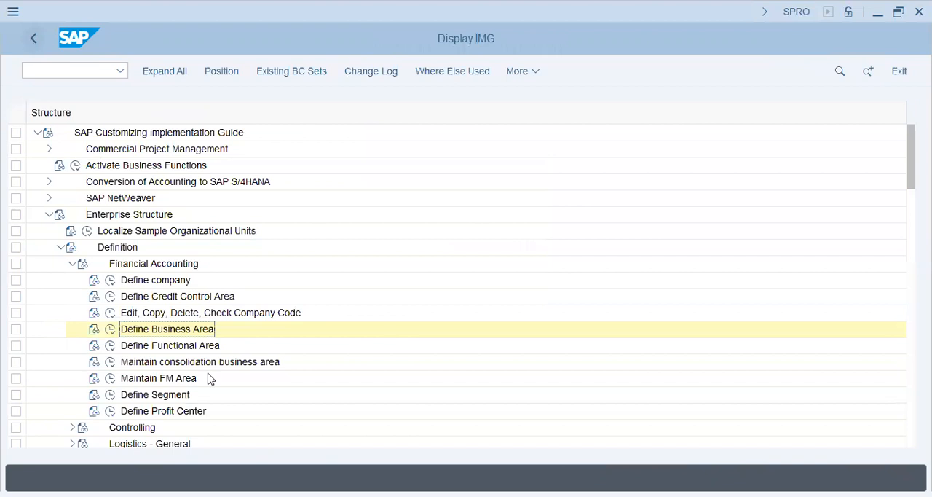
- Examine the existing functional areas under Define Functional Area and return to the implementation guide
click(172, 343)
click(214, 364)
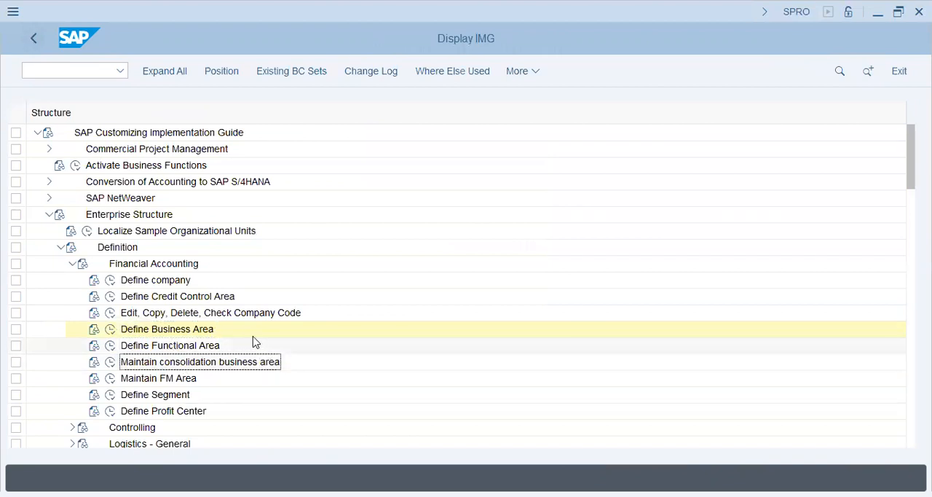
scroll(241, 335, down, 1)
click(110, 312)
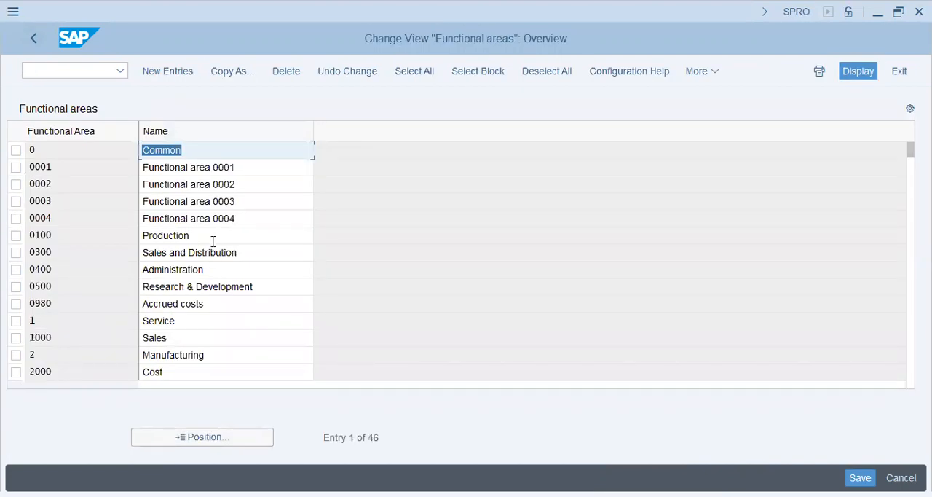
click(32, 42)
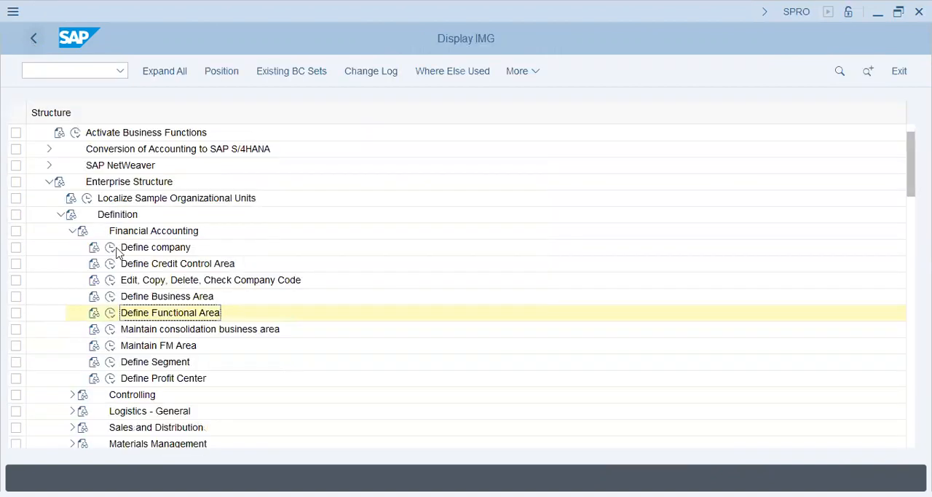
- Start new entries under Define Segment and add segment Pharma with the description Scania Pharma
click(110, 362)
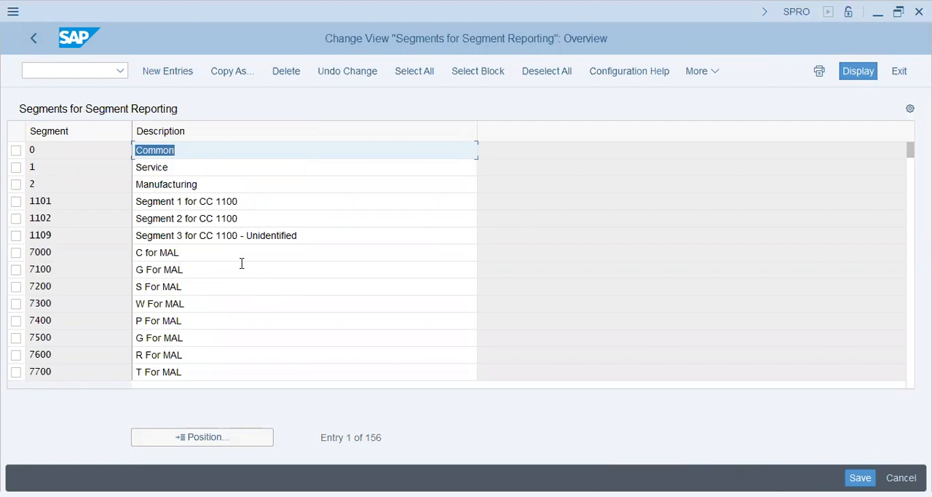
click(243, 235)
click(180, 72)
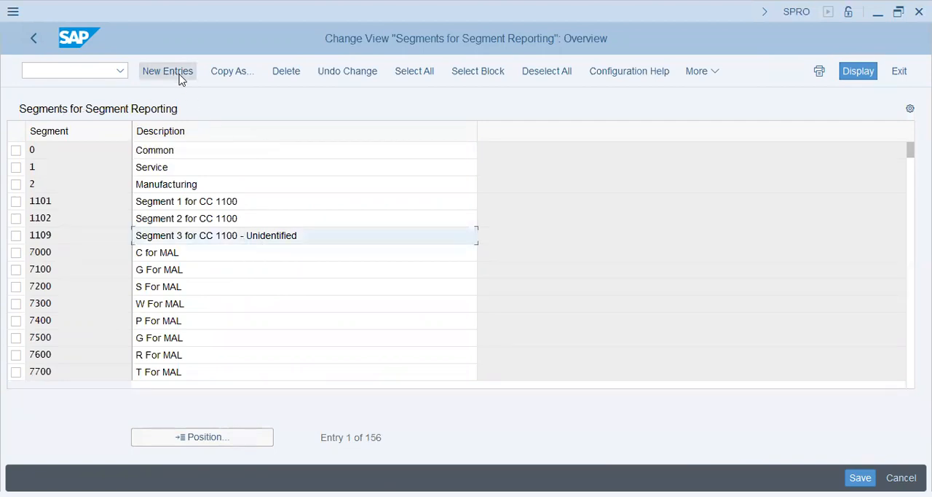
text(Pharma)
key(Tab)
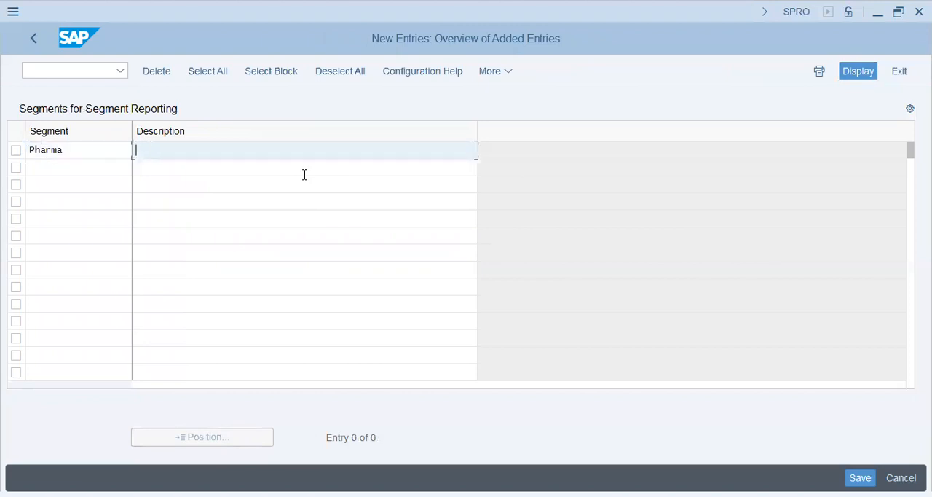
text(Scania Pharma)
key(Tab)
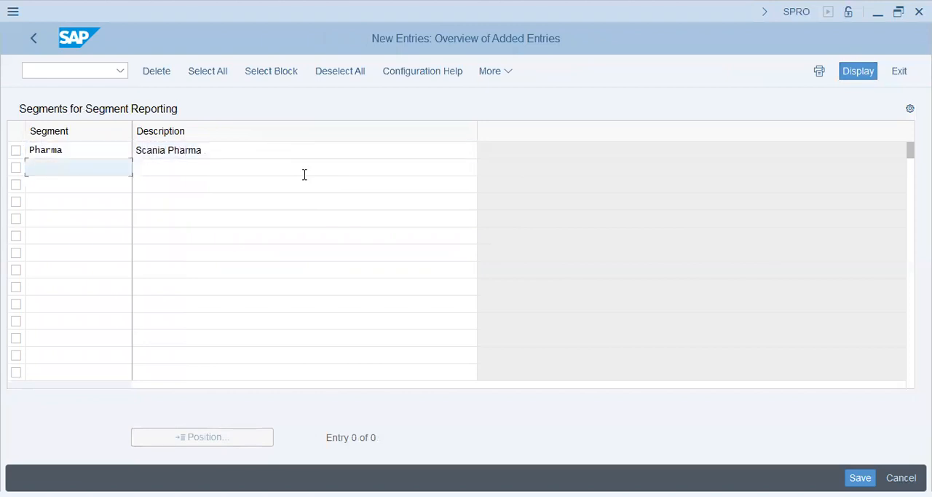
- Add a second segment, Move, with the description Moving & Logistics
text(Movies)
key(BackSpace)
key(BackSpace)
key(BackSpace)
text(e)
key(Tab)
text(Moving and)
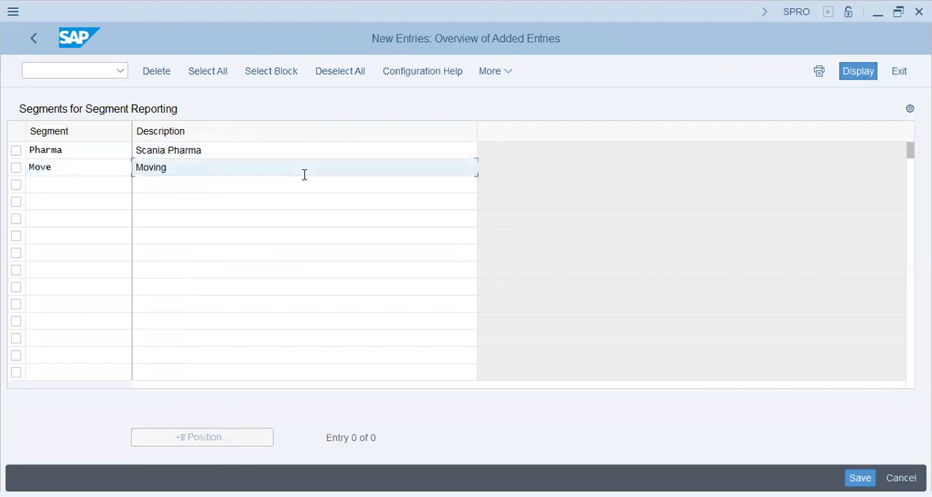
key(BackSpace)
key(BackSpace)
key(BackSpace)
text(& Log)
key(BackSpace)
key(BackSpace)
key(BackSpace)
text(Logistics)
key(Tab)
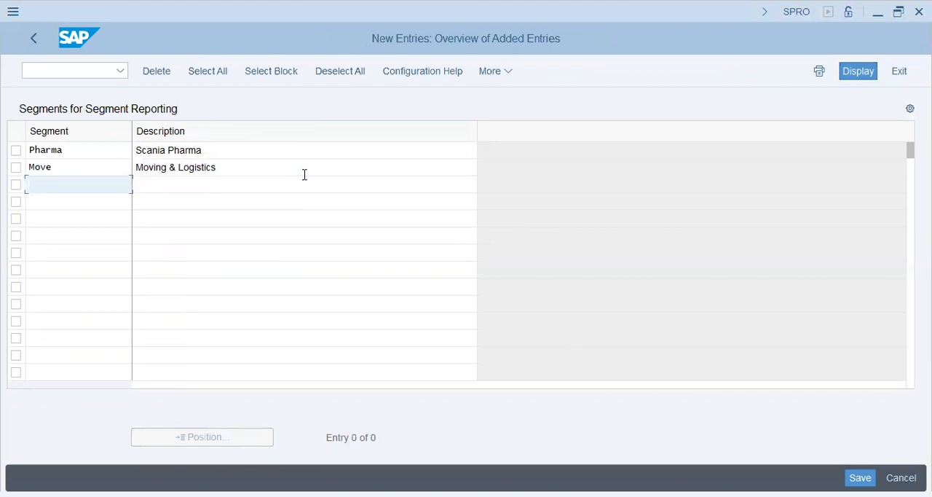
- Add a third segment, SPPT, with the description Spare Parts
text(SPPT)
key(Tab)
text(Spares )
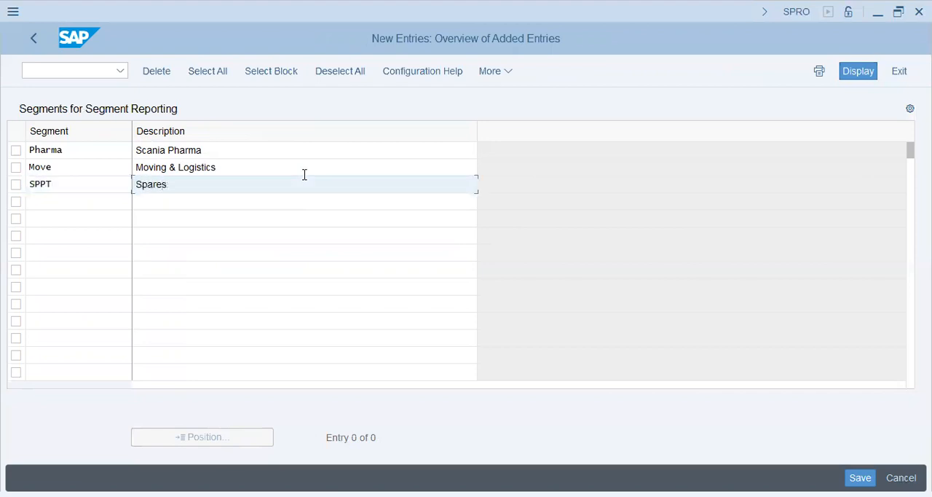
text(Parts)
- Change the Move segment's description to Scania - Moving & Logistics
key(Up)
key(Up)
key(Down)
key(Left)
key(Left)
key(Left)
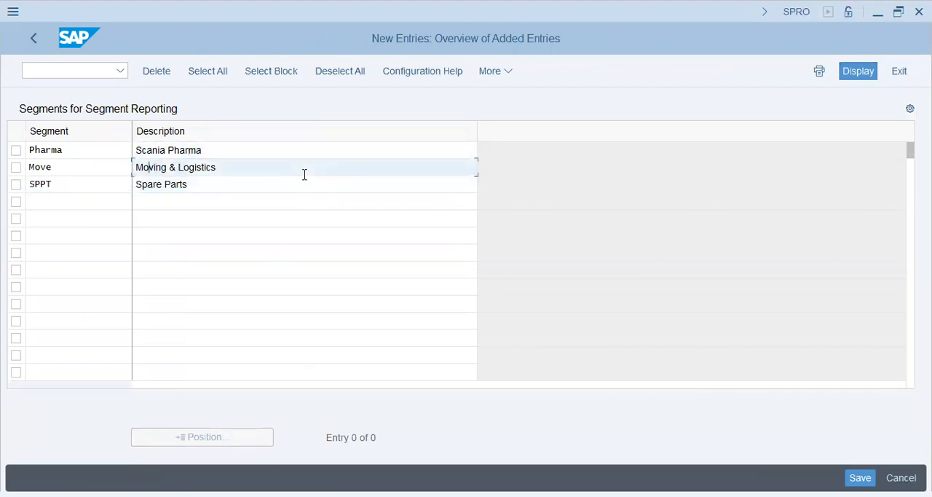
text(Scania -)
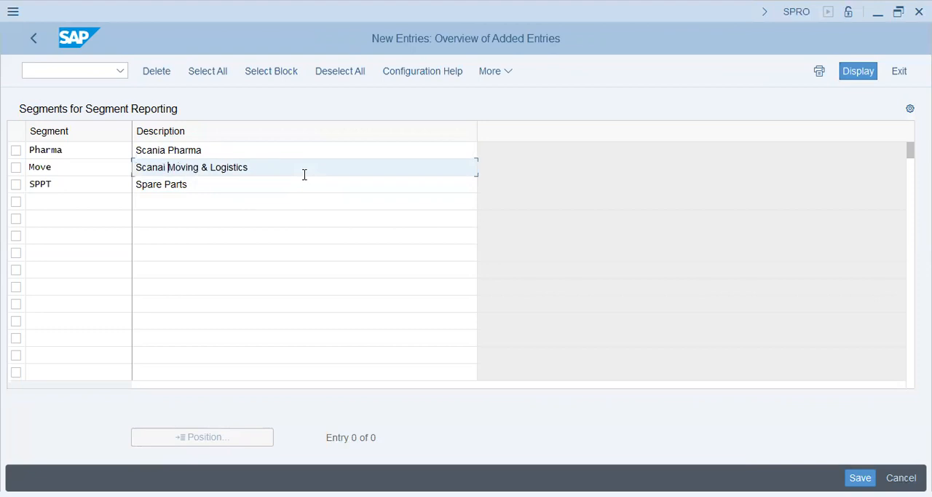
- Change the SPPT segment's description to Scania - Spare Parts and save the segments to the proposed customizing request
key(Down)
key(Left)
key(Left)
key(Left)
key(Left)
key(Left)
key(Left)
key(Left)
text(Scania -)
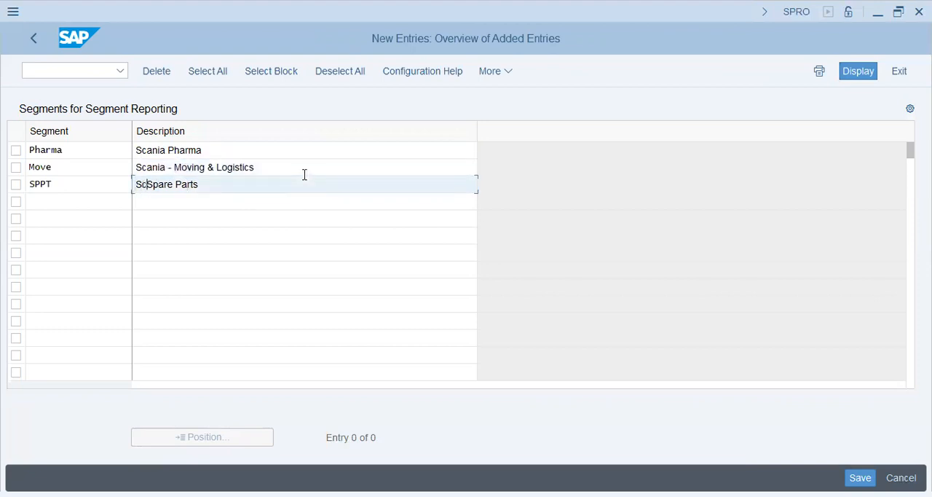
key(Return)
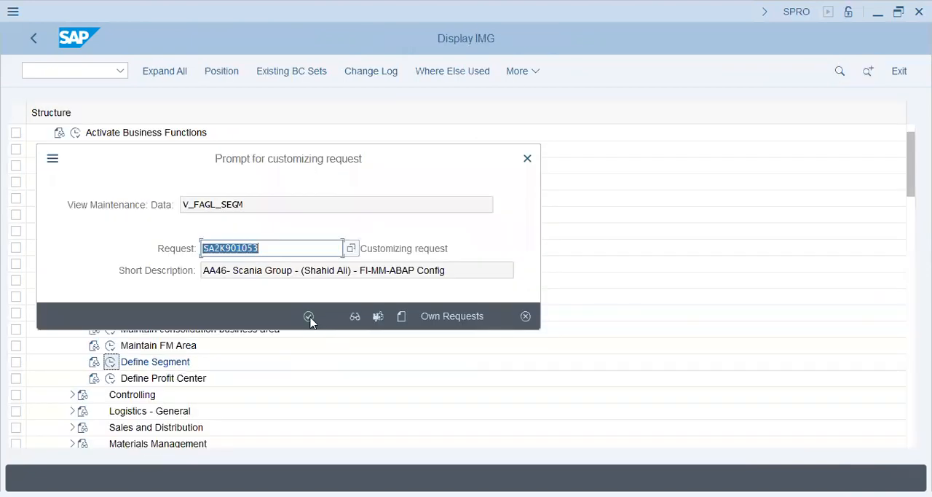
click(309, 316)
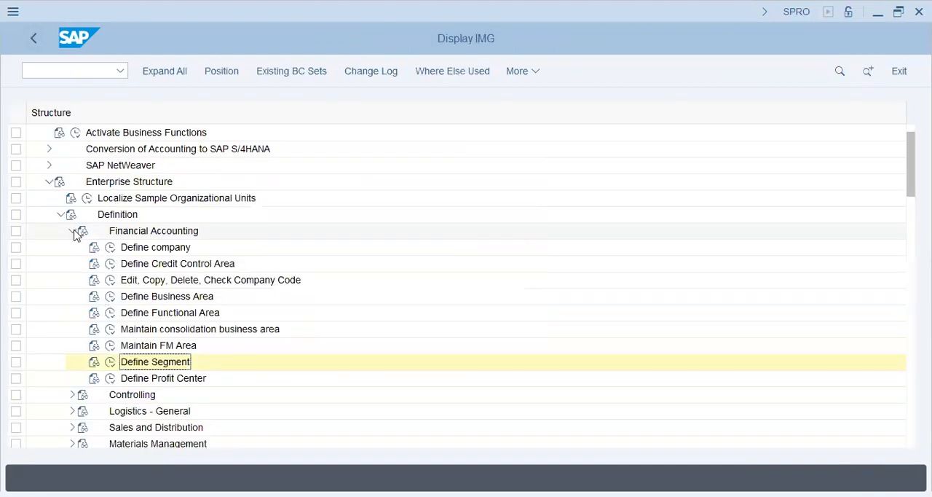
- Collapse the enterprise structure definition and open the list of all charts of accounts from the General Ledger Accounting G/L account preparations
click(72, 232)
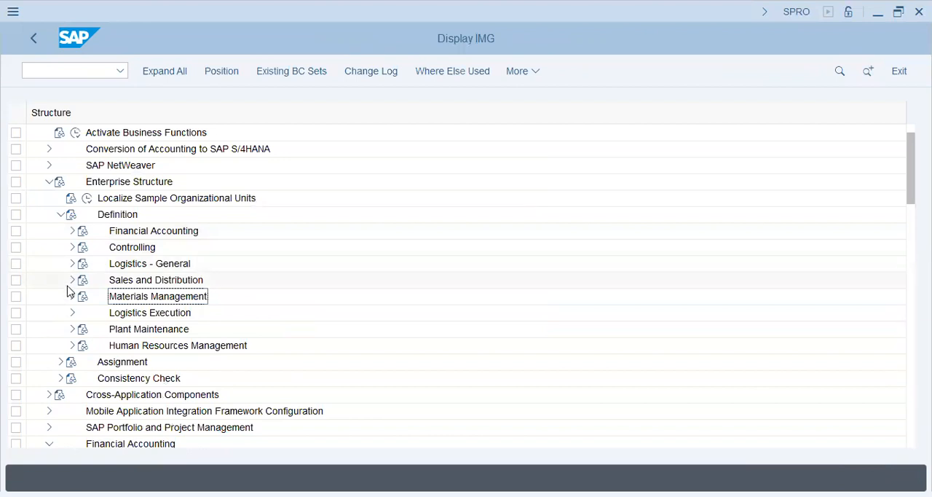
click(61, 215)
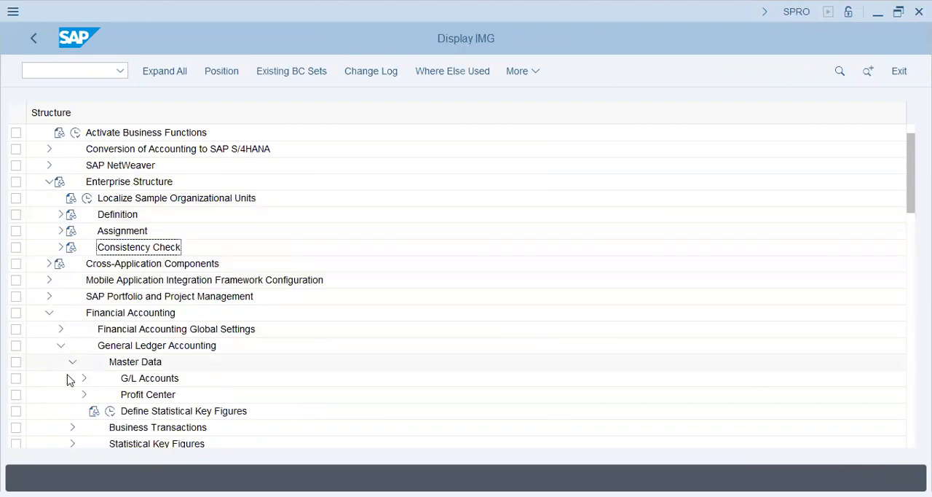
scroll(67, 369, down, 1)
scroll(115, 295, down, 1)
click(127, 279)
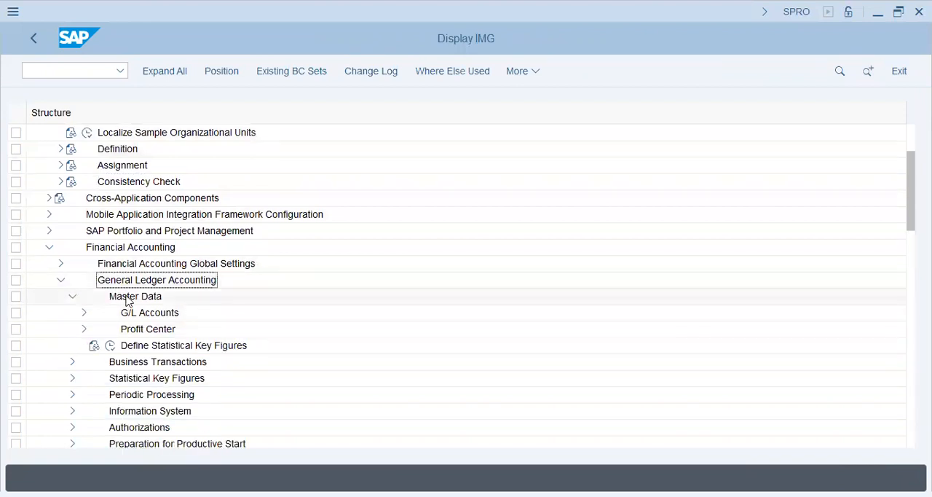
click(129, 298)
click(138, 313)
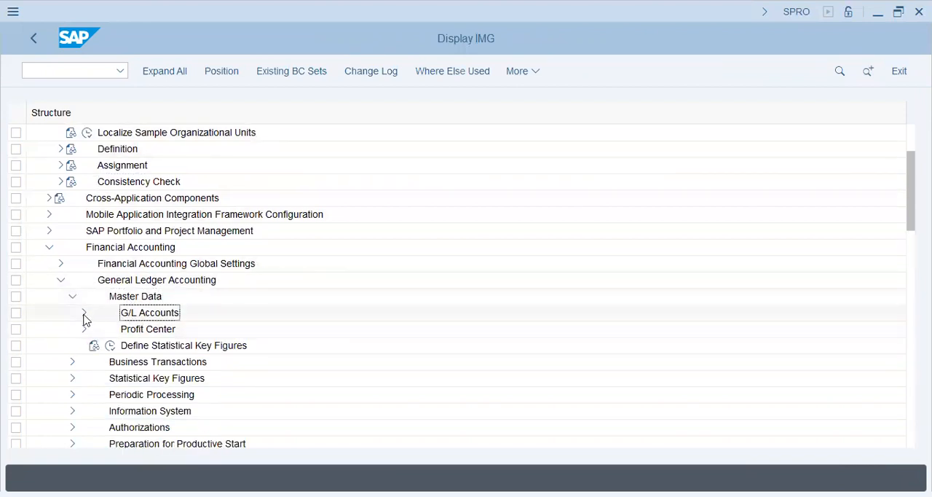
click(84, 314)
click(96, 329)
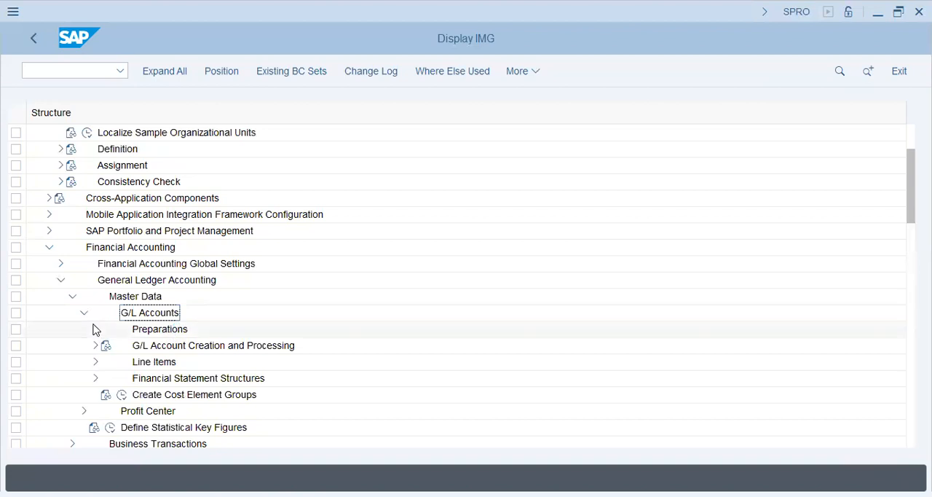
click(157, 347)
click(161, 362)
click(134, 362)
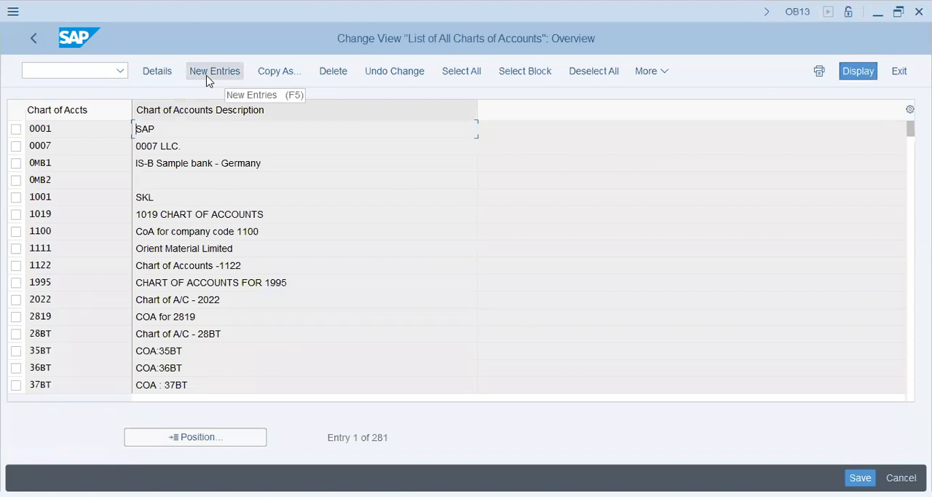
- Start a new chart of accounts entry with the code AA46
click(207, 76)
text(AA45)
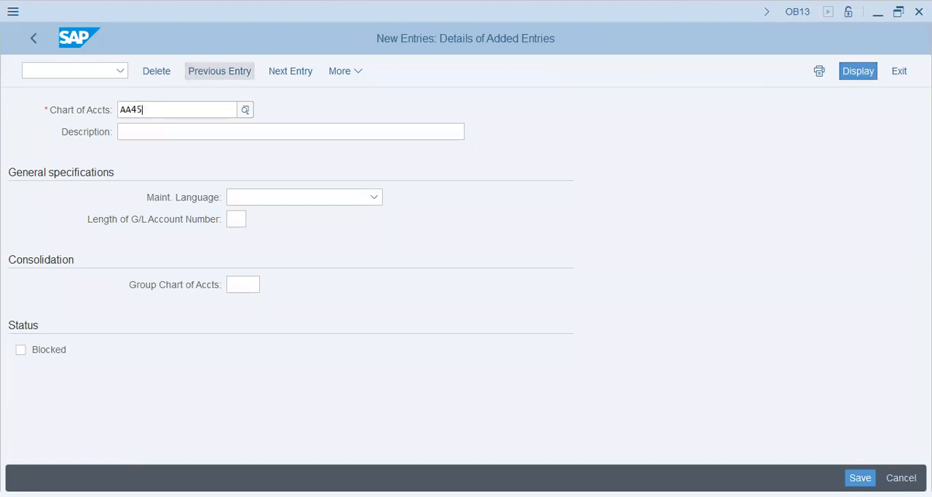
key(BackSpace)
text(6)
key(Tab)
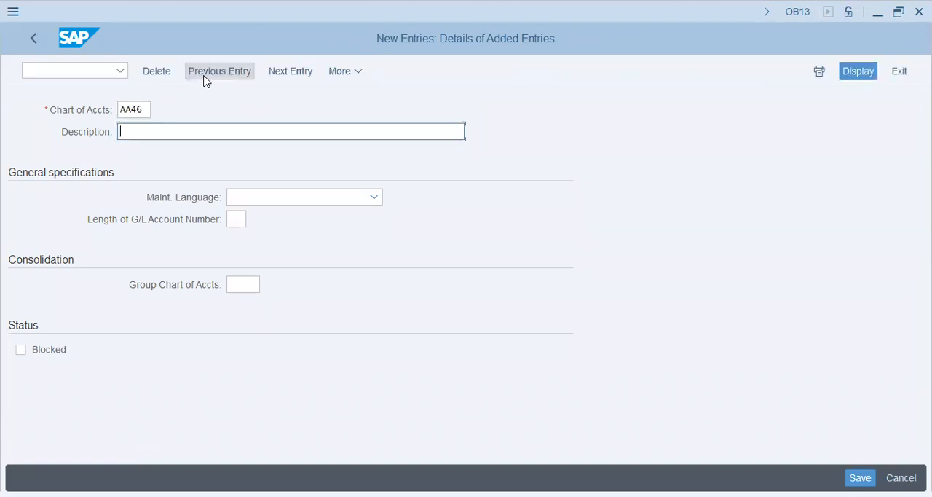
- Enter Scania -AA46 - Charts of Accounts as the chart of accounts description
text(sc)
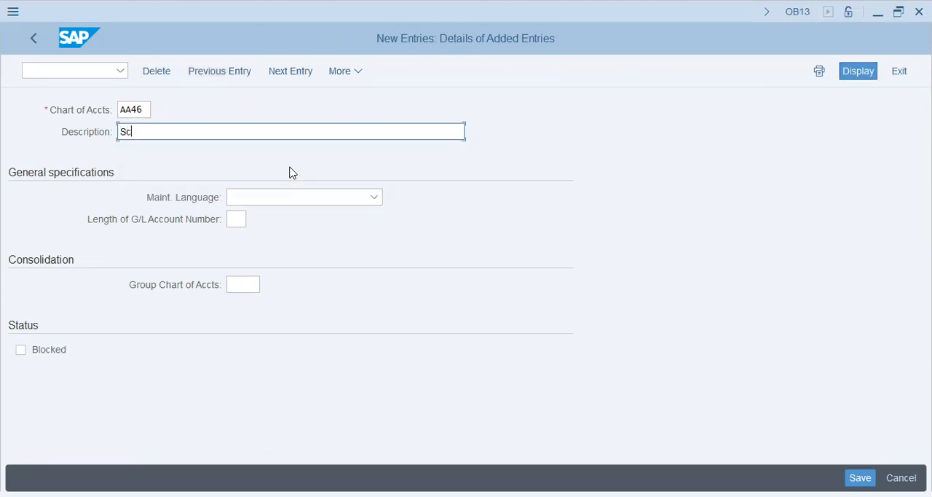
text(ania Grd)
key(BackSpace)
key(BackSpace)
key(BackSpace)
text(-AA46)
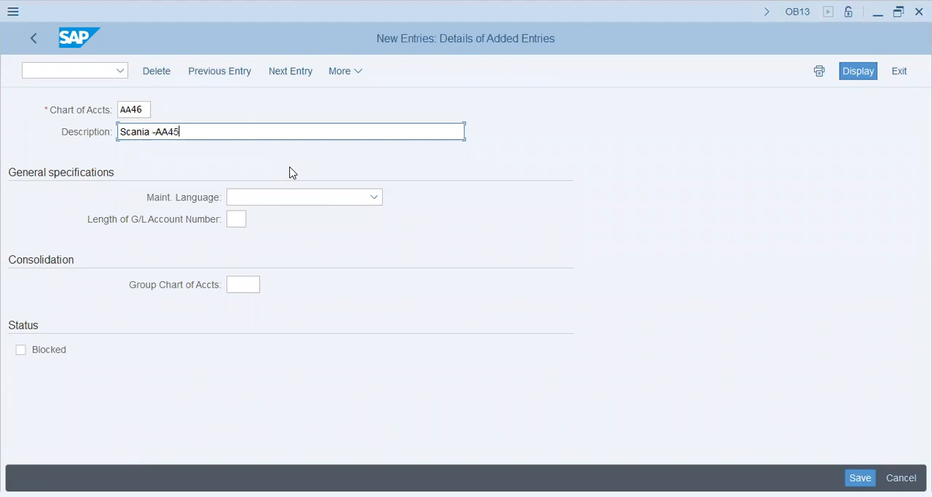
text( - Charts of Accounts)
key(Tab)
- Set the maintenance language to English and the G/L account number length to 5, and save the chart of accounts
text(English)
key(Tab)
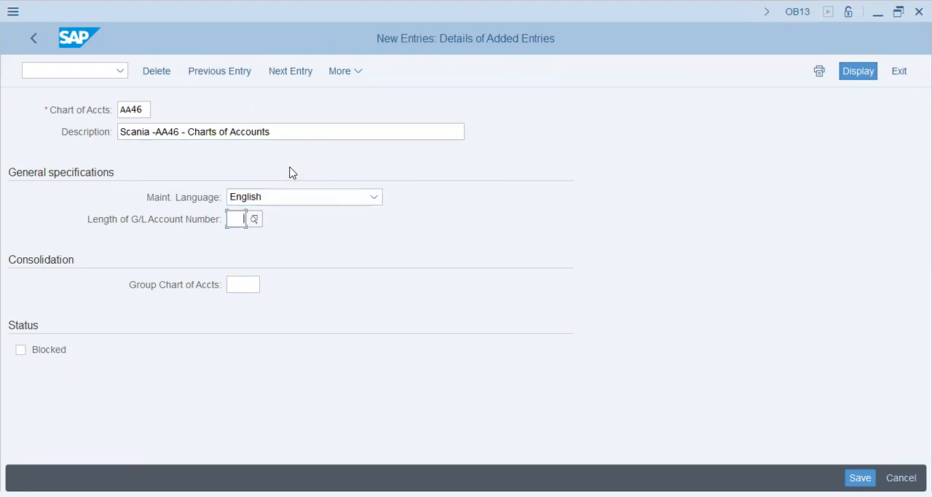
text(5)
key(Return)
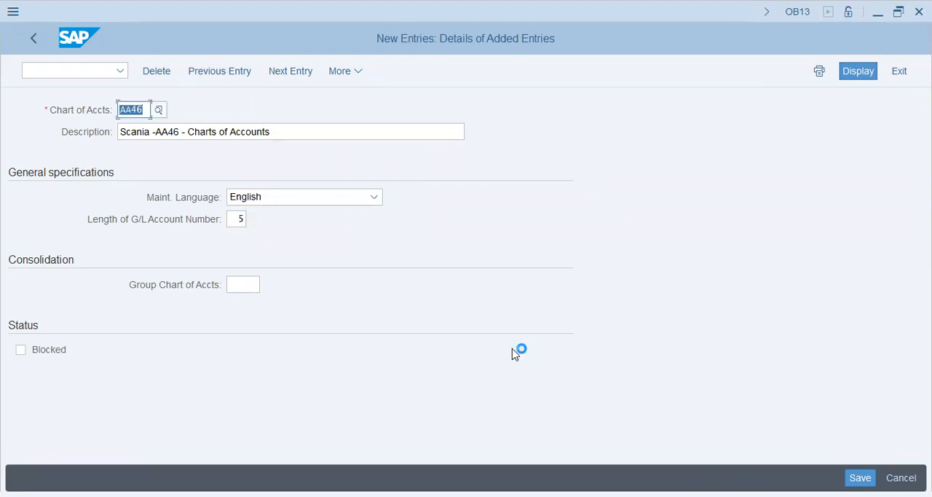
key(ctrl+s)
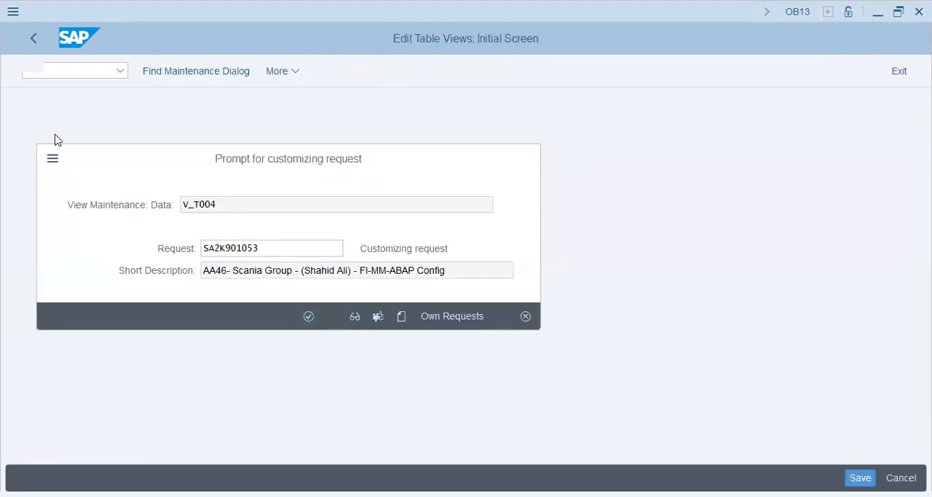
- Confirm the customizing request for the chart of accounts and open the assignment of company codes to charts of accounts
key(Return)
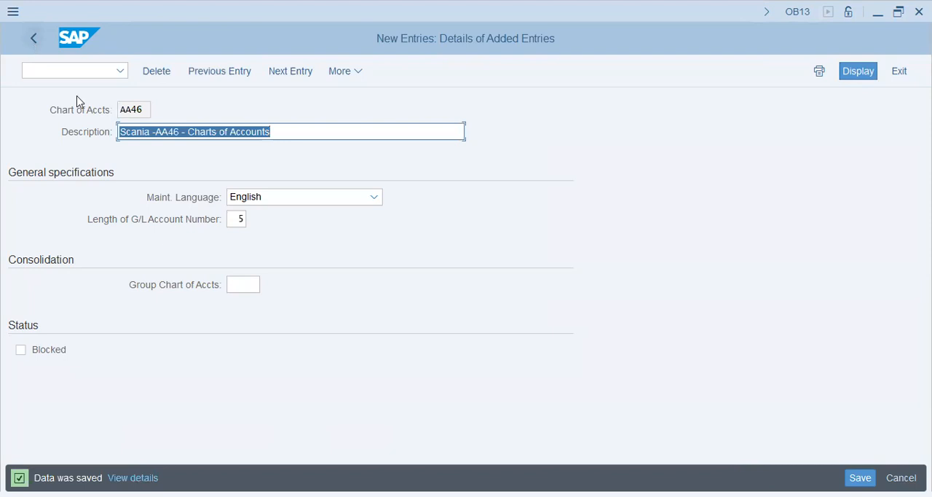
click(33, 35)
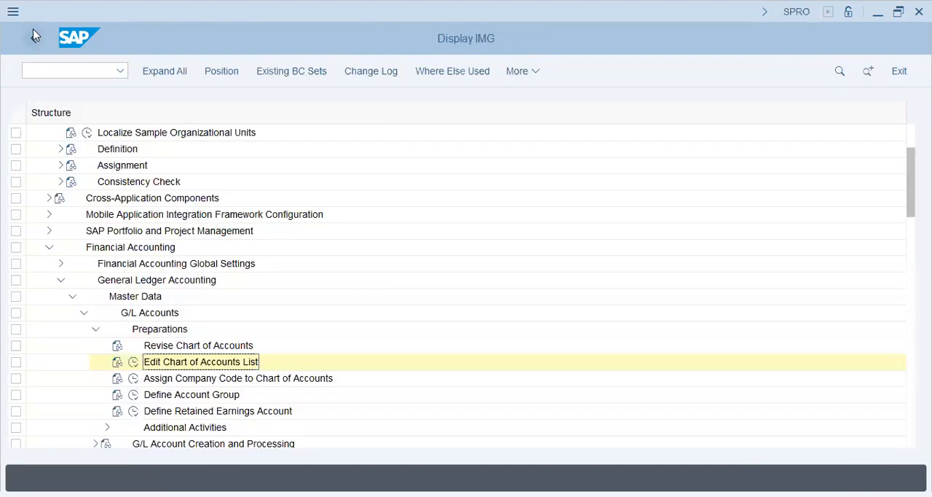
click(134, 379)
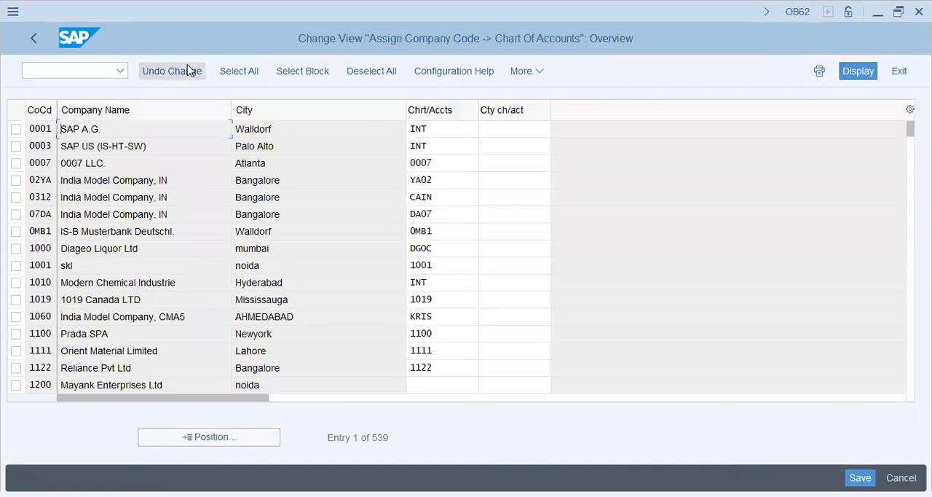
- Assign chart of accounts AA46 to company code AA46 and save the assignment to the customizing request
click(235, 440)
text(AA46)
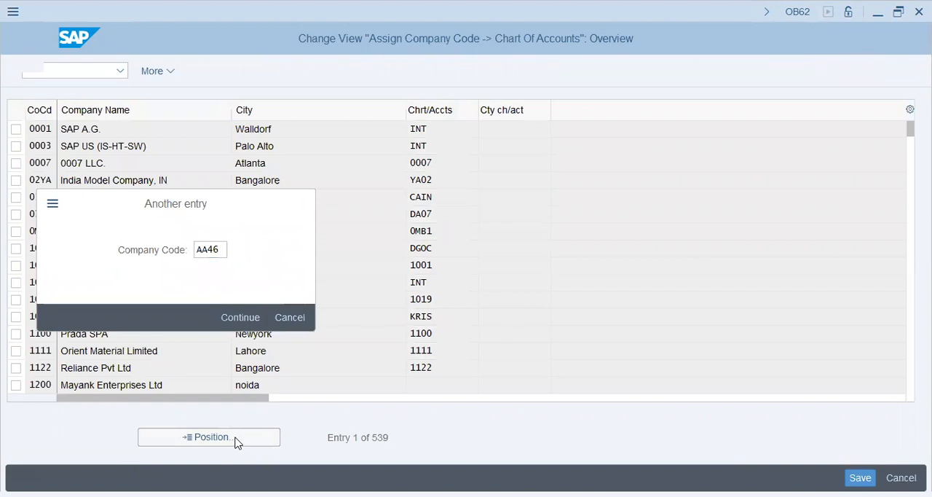
key(Return)
click(416, 131)
text(AA46)
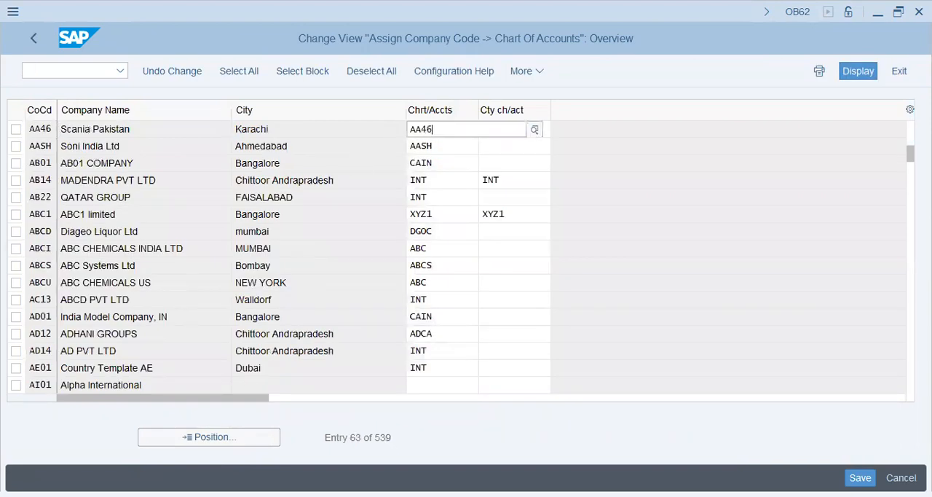
key(Return)
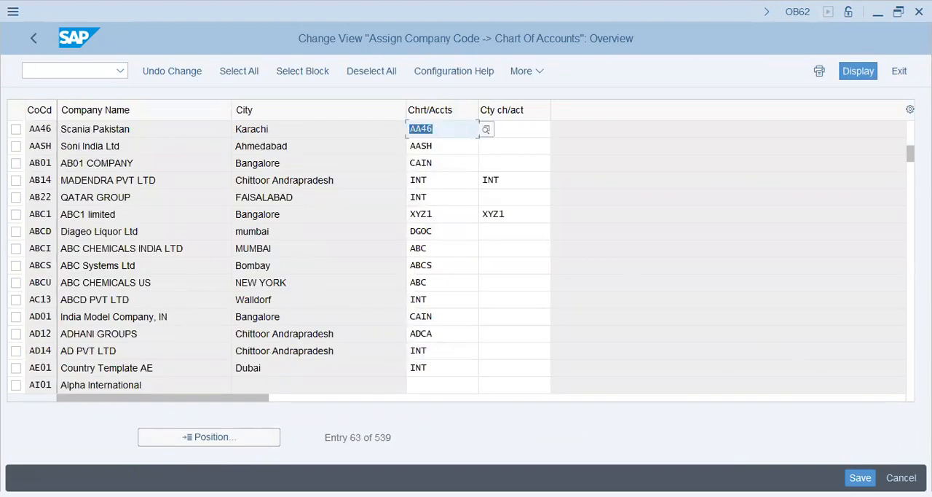
key(ctrl+s)
click(308, 318)
click(23, 39)
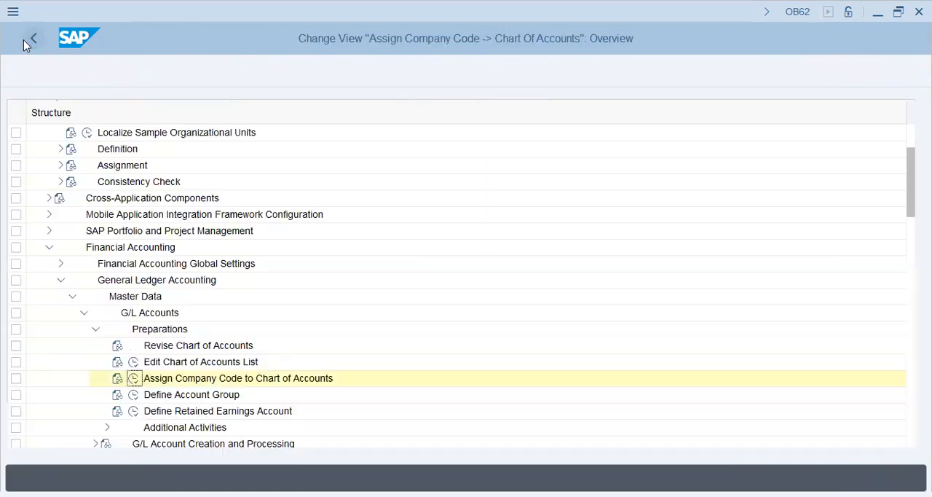
- Open the G/L account group definition and position the list at chart of accounts AA42
click(136, 396)
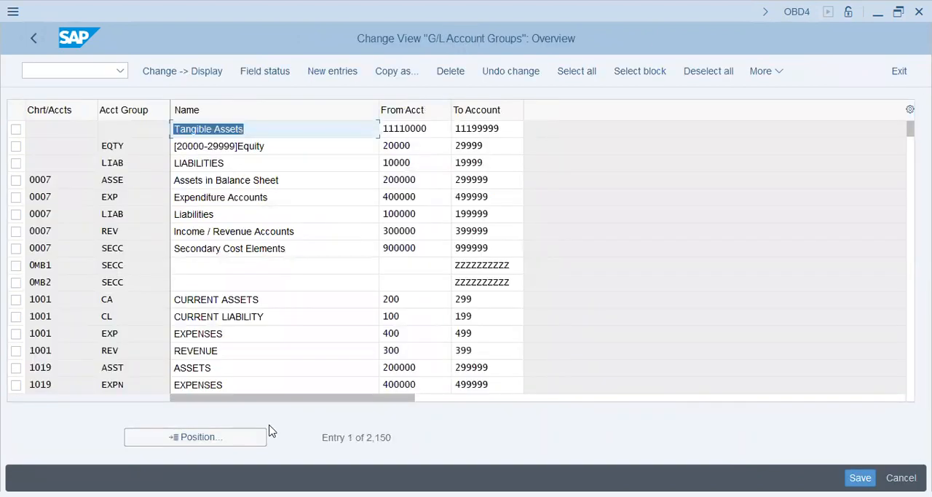
click(239, 438)
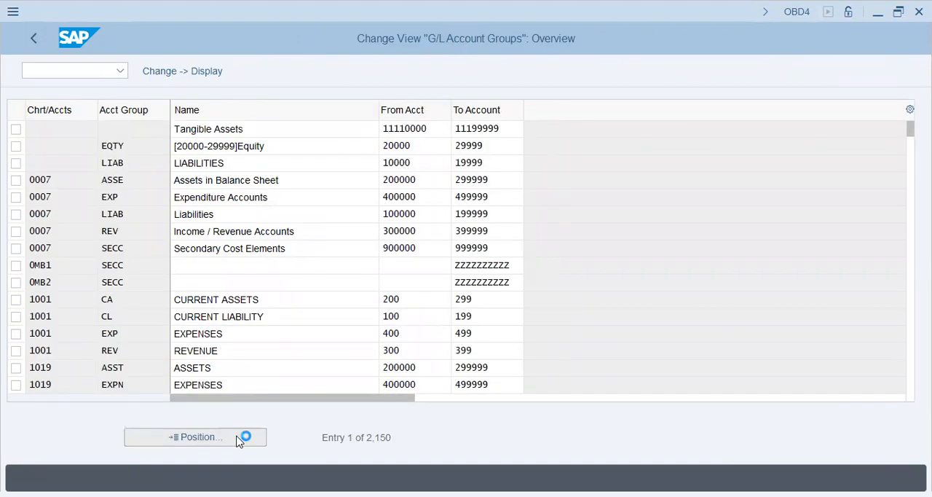
text(AA42)
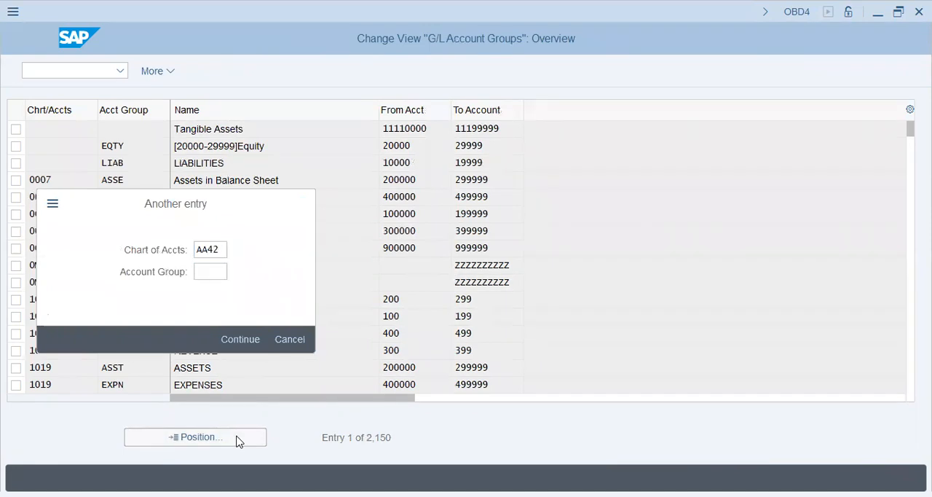
key(Return)
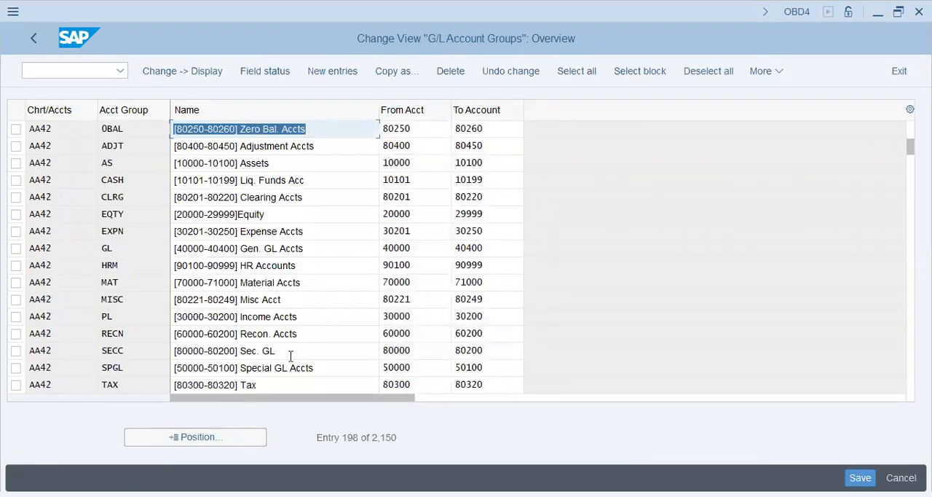
- Select all account groups of chart of accounts AA42, from 0BAL through WHT, and start copying them
click(16, 129)
click(15, 146)
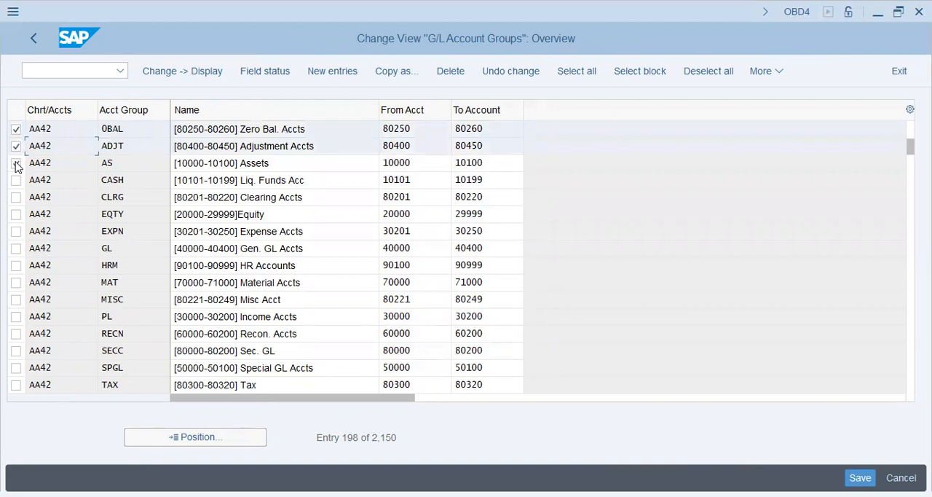
click(16, 162)
click(16, 179)
click(15, 197)
click(16, 214)
click(16, 231)
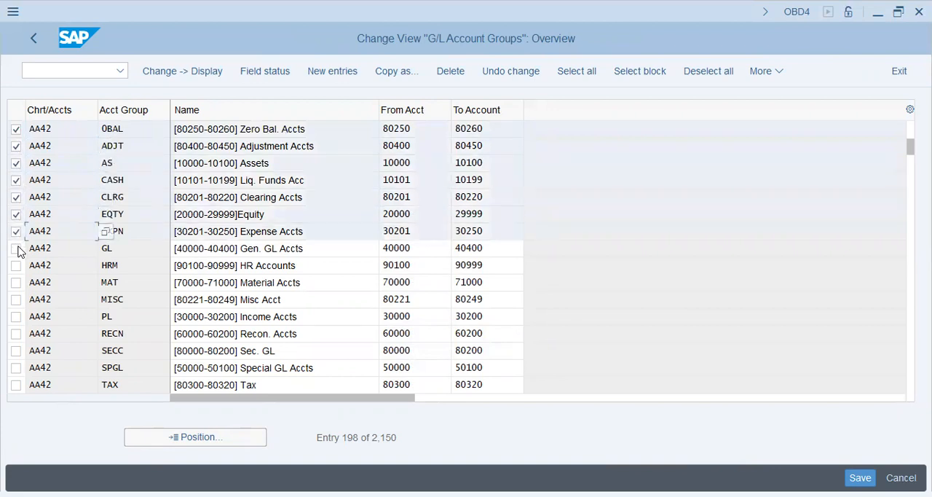
click(15, 249)
click(15, 265)
click(16, 282)
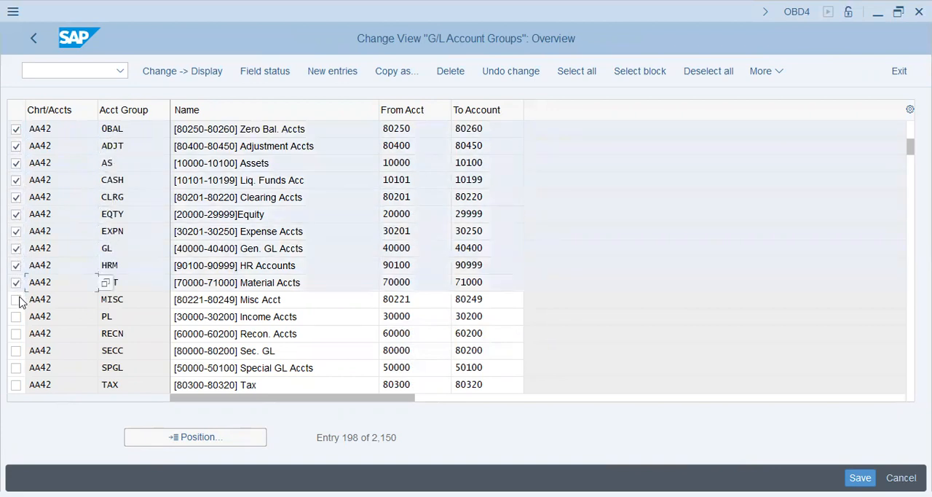
click(16, 299)
click(15, 316)
click(16, 333)
click(15, 351)
click(16, 367)
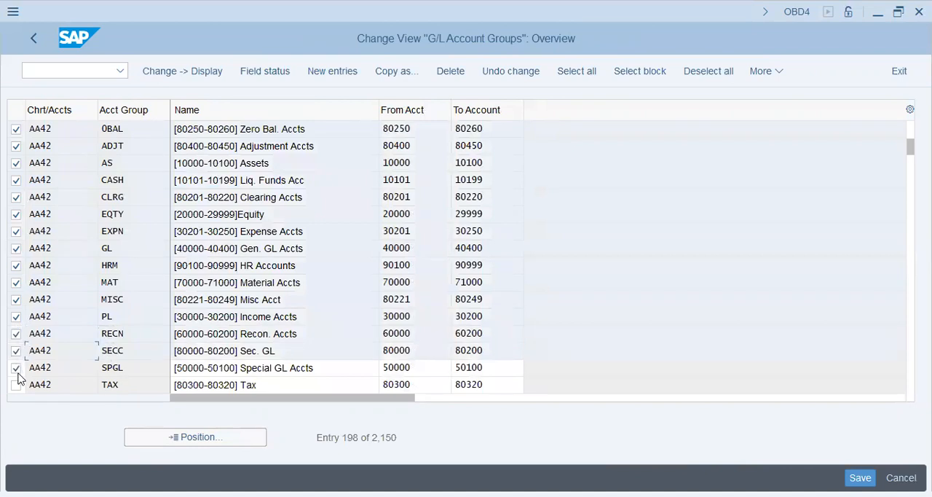
click(16, 384)
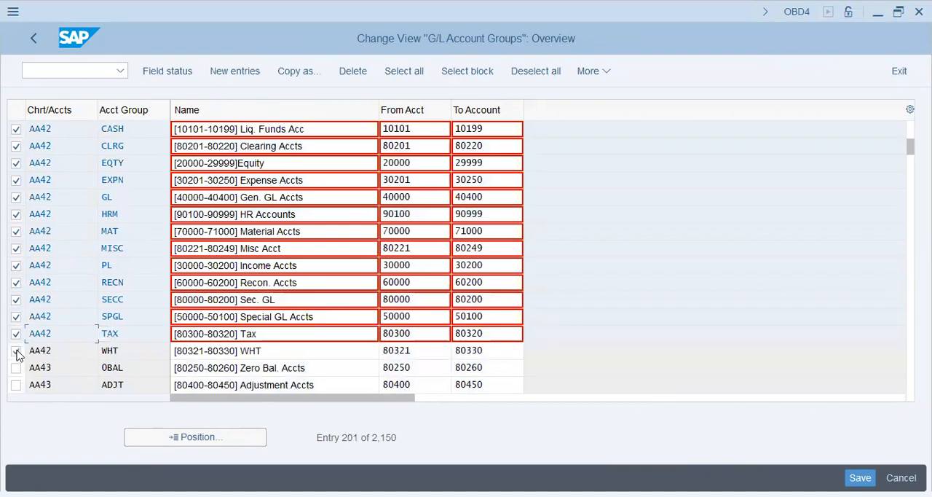
click(16, 351)
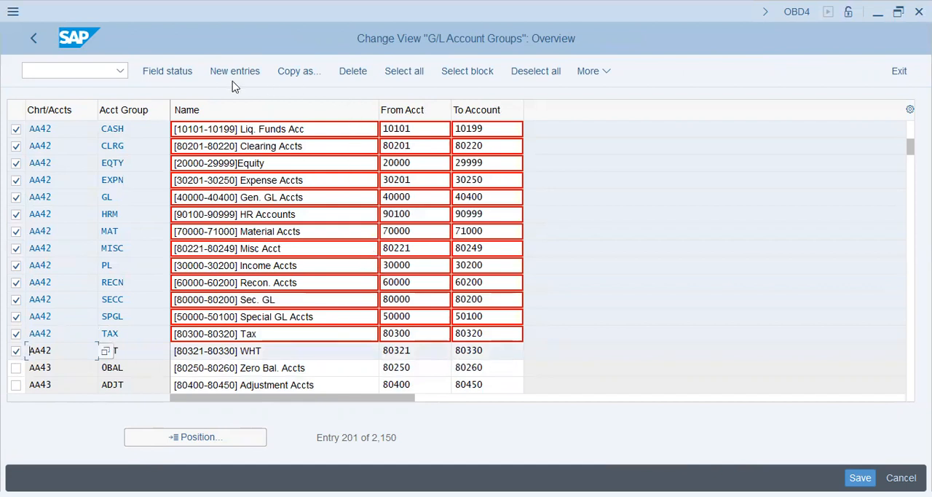
click(297, 72)
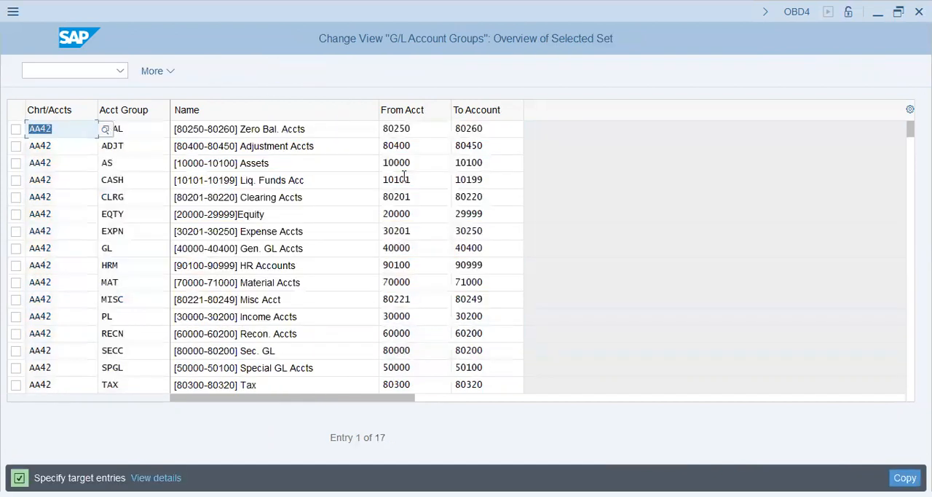
key(Left)
text(6)
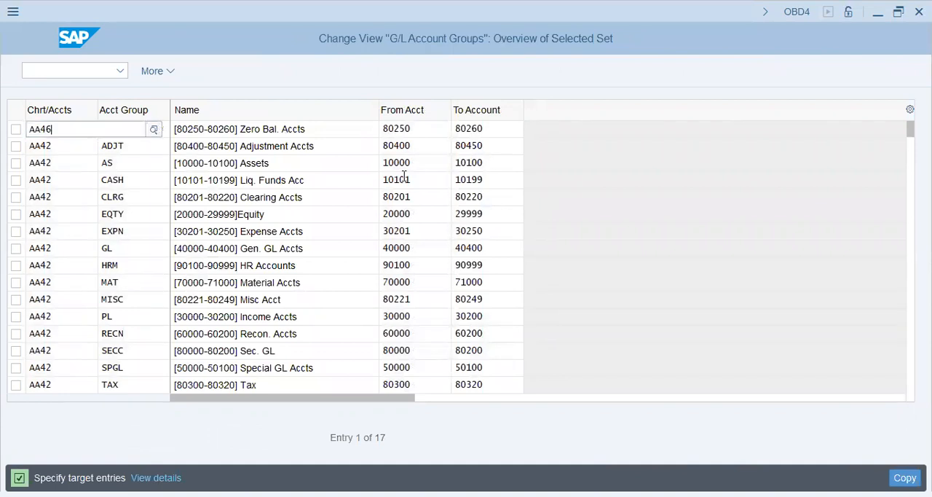
key(Escape)
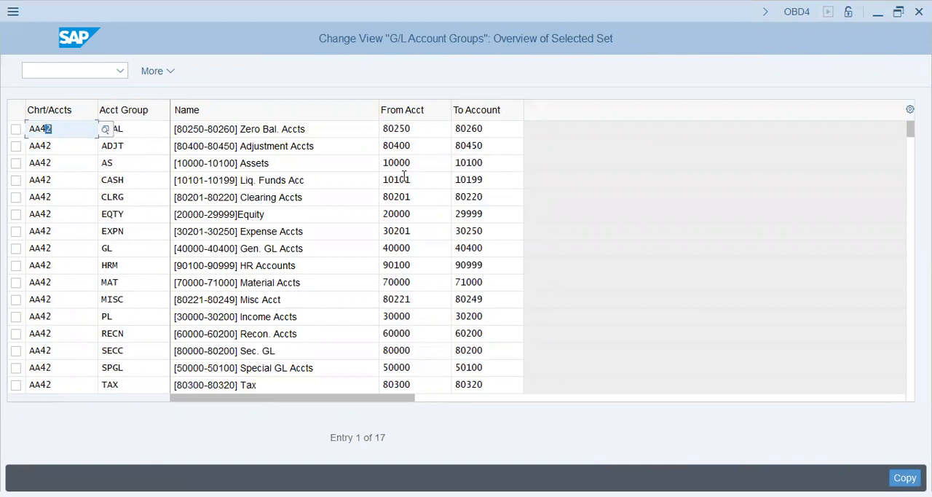
- Set the target chart of accounts to AA46 for the account groups 0BAL, ADJT, AS and CASH
text(6)
key(Down)
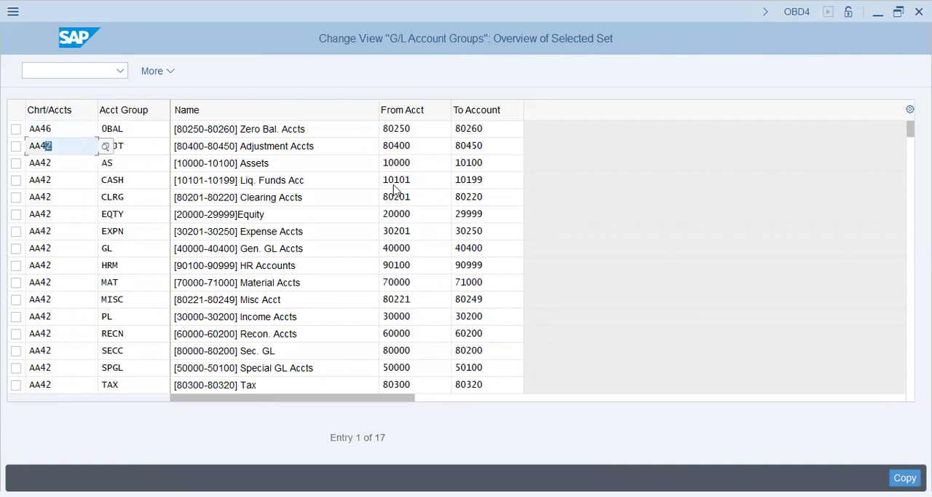
text(6)
key(Down)
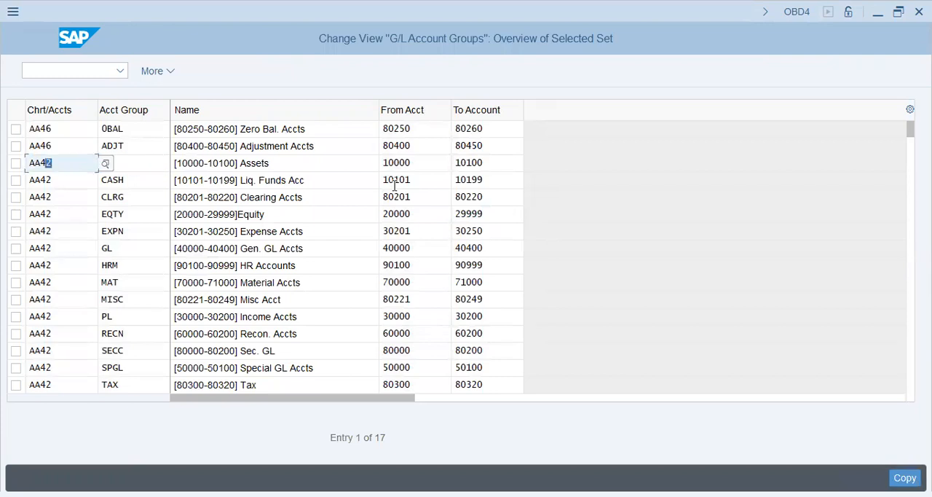
text(6)
key(Down)
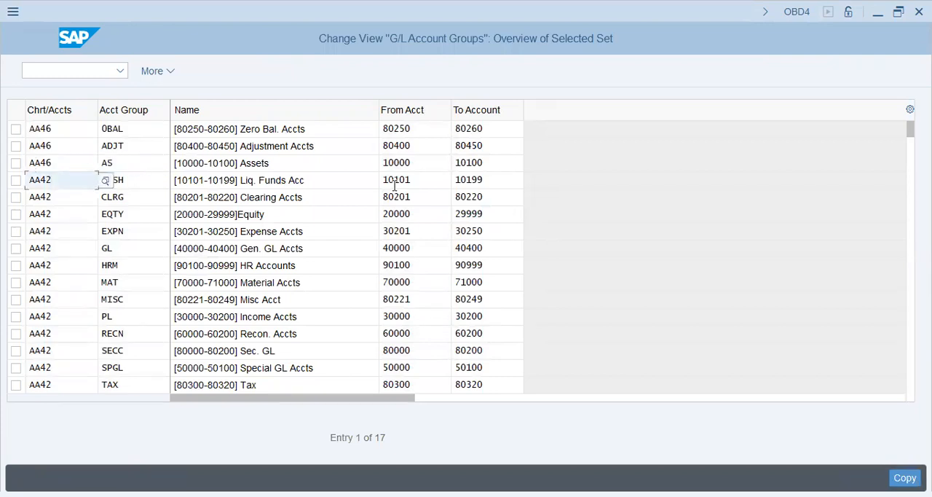
key(shift+Left)
key(shift+Left)
key(shift+Left)
key(Right)
text(6)
- Set the target chart of accounts to AA46 for the account groups CLRG, EQTY and EXPN
key(Down)
key(Home)
key(Down)
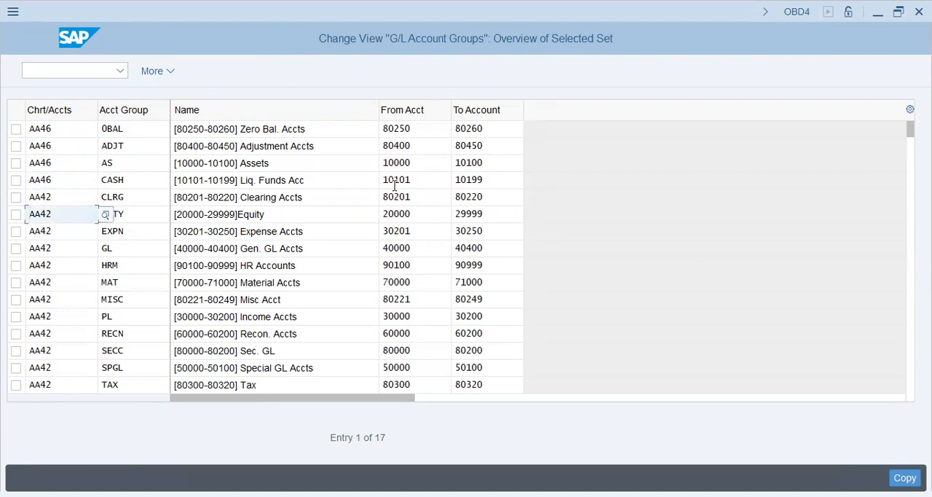
key(Up)
key(shift+Right)
key(shift+Right)
key(shift+Right)
key(ctrl+v)
key(Down)
key(shift+Left)
key(shift+Left)
key(shift+Left)
key(ctrl+v)
key(Down)
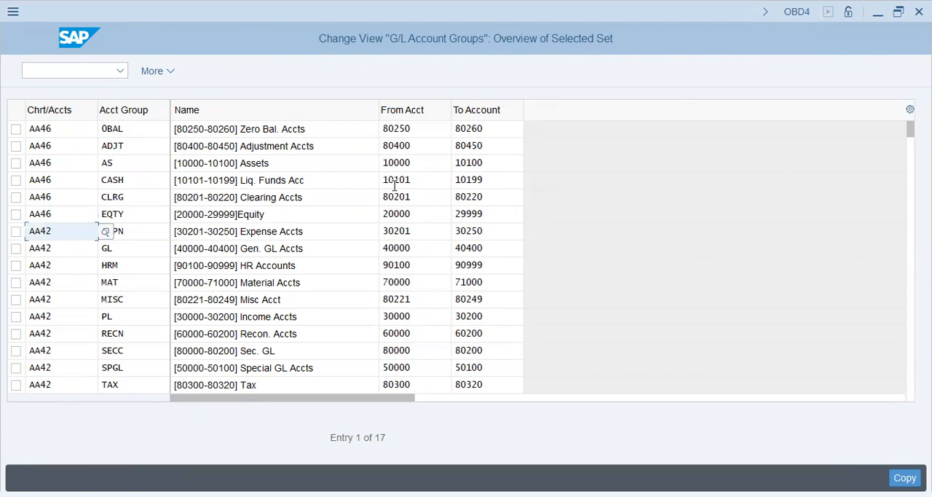
key(shift+Left)
key(shift+Left)
key(ctrl+v)
- Set the target chart of accounts to AA46 for the account groups GL, HRM and MAT
key(Down)
key(shift+Left)
key(shift+Left)
key(shift+Left)
key(shift+Left)
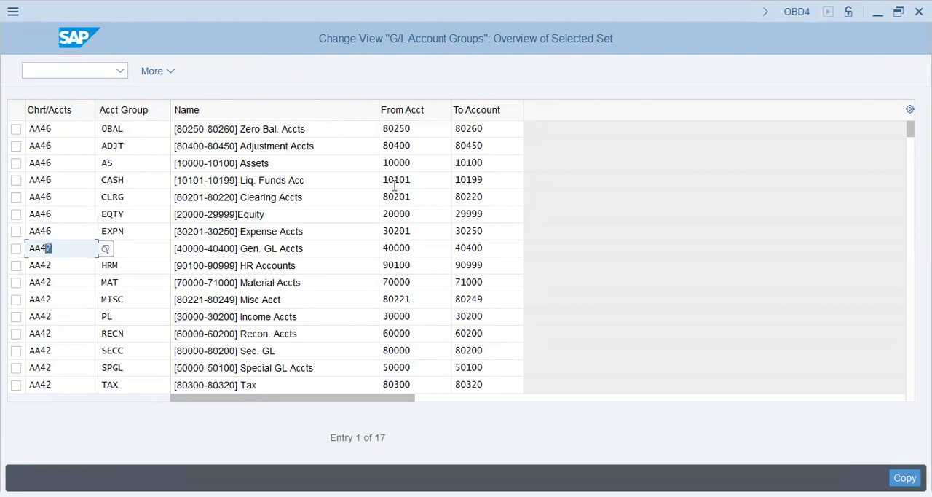
key(ctrl+v)
key(Down)
key(shift+Left)
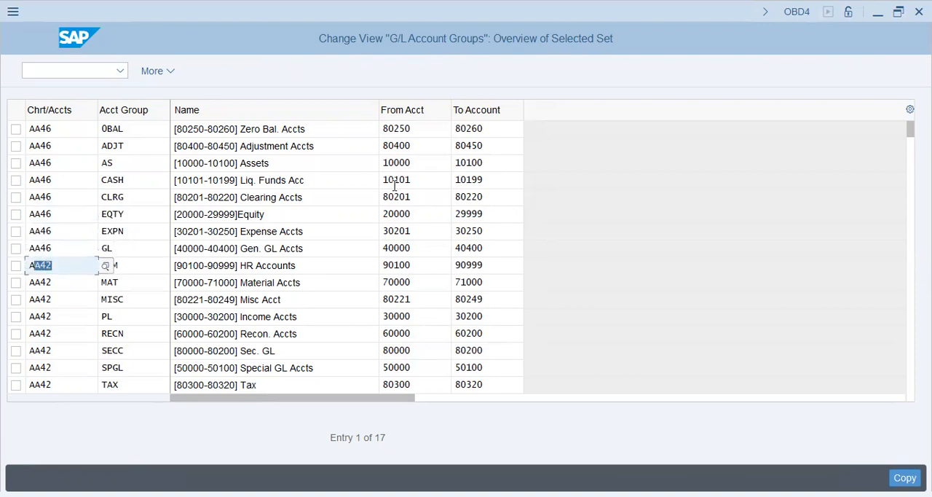
key(ctrl+v)
key(Down)
key(shift+Left)
key(shift+Left)
key(shift+Left)
key(shift+Left)
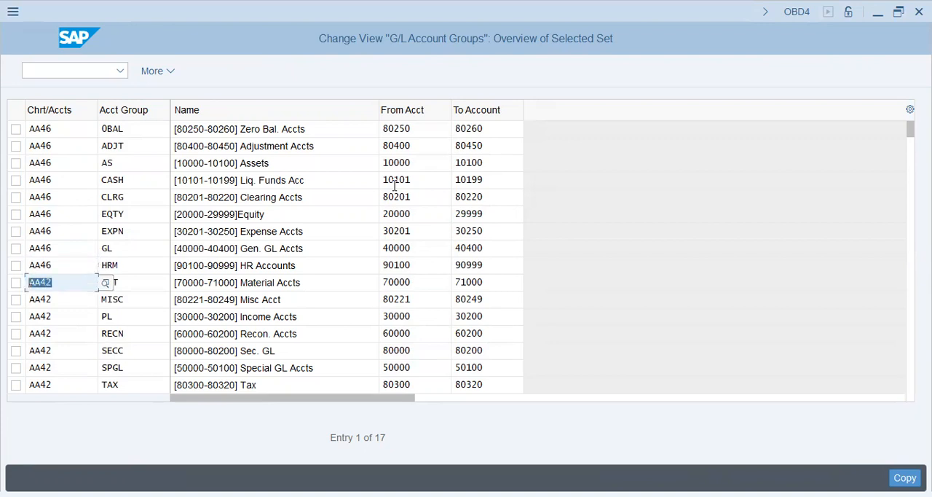
key(ctrl+v)
- Set the target chart of accounts to AA46 for the account groups MISC, PL and RECN
key(Down)
key(shift+Left)
key(shift+Left)
key(shift+Left)
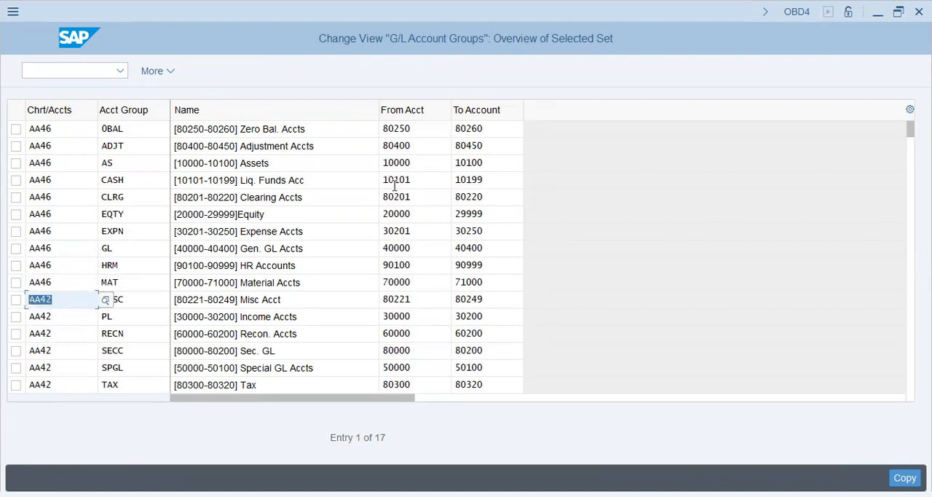
key(ctrl+v)
key(Down)
key(shift+Left)
key(shift+Left)
key(ctrl+v)
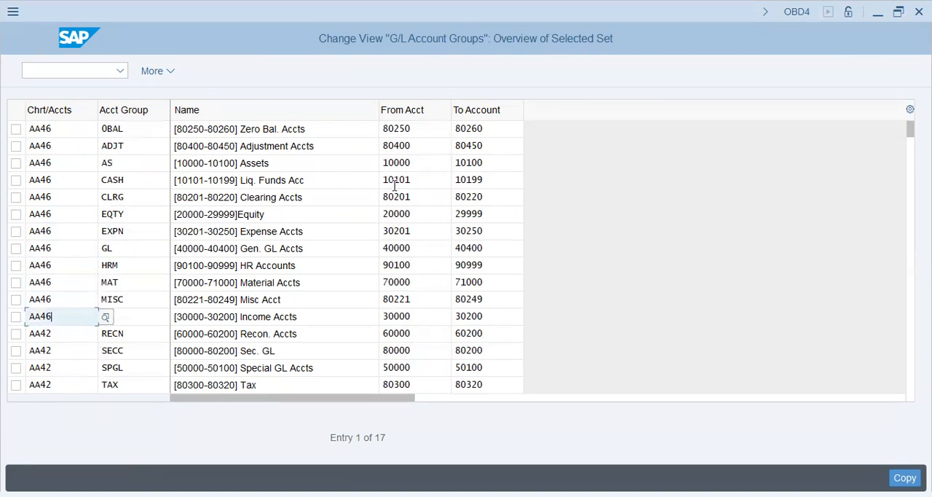
key(Down)
key(shift+Left)
key(shift+Left)
key(shift+Left)
key(shift+Left)
text(AA46)
- Set the target chart of accounts to AA46 for the account groups SECC, SPGL and TAX
key(Down)
key(shift+Left)
key(shift+Left)
key(shift+Left)
key(shift+Left)
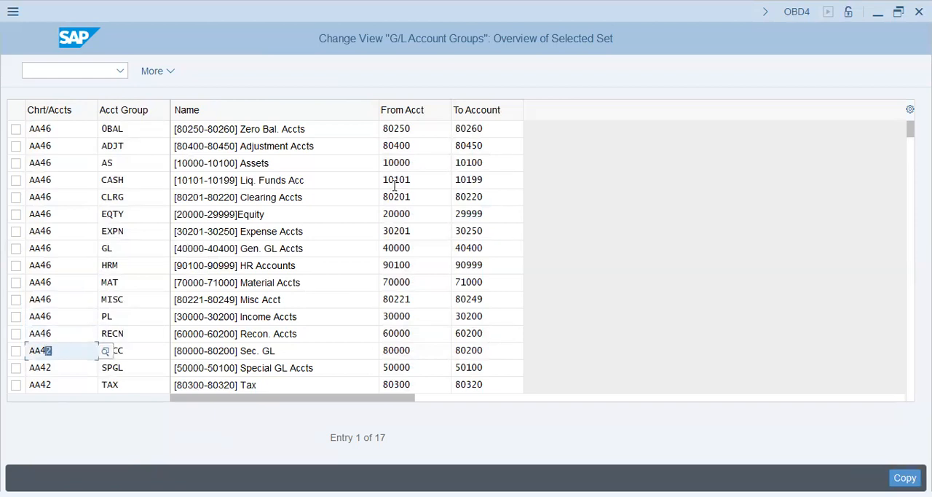
text(AA46)
key(Down)
key(shift+Left)
key(shift+Left)
key(shift+Left)
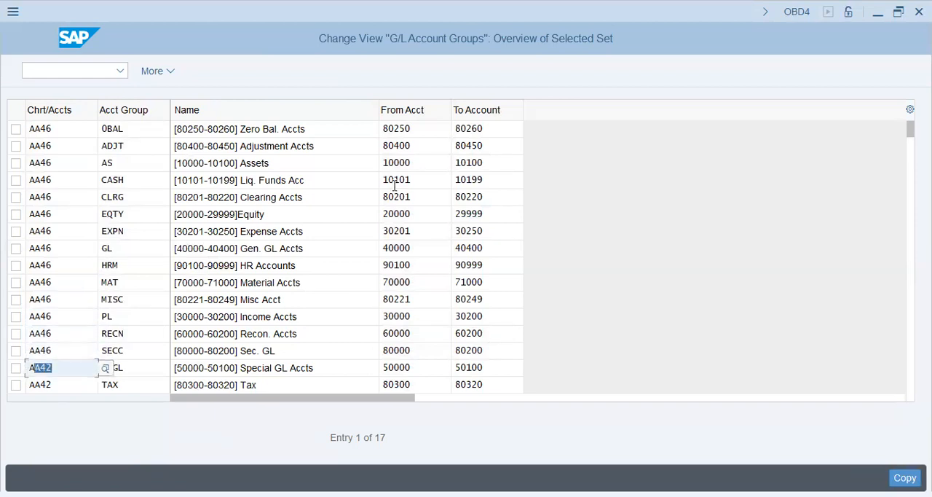
text(AA46)
key(Down)
key(shift+Left)
key(shift+Left)
key(shift+Left)
key(shift+Left)
text(AA46)
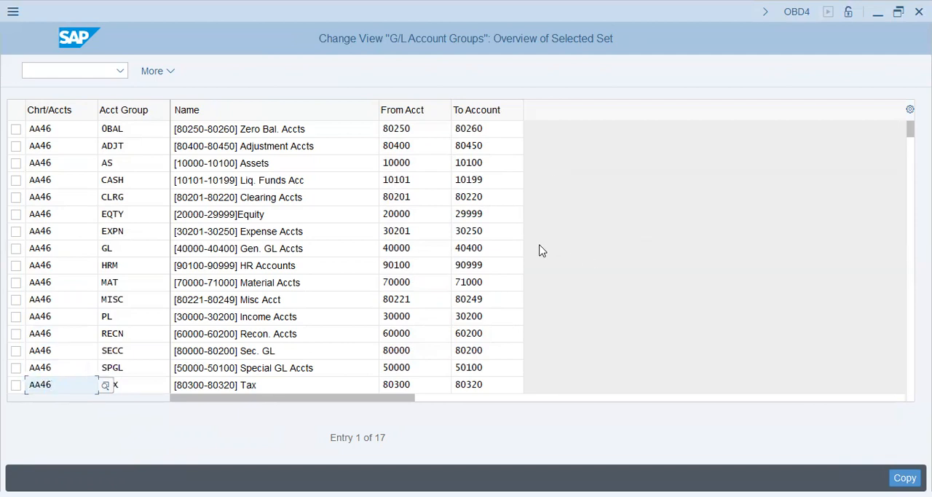
- Set the target chart of accounts to AA46 for the remaining WHT account group and complete the copy
key(Return)
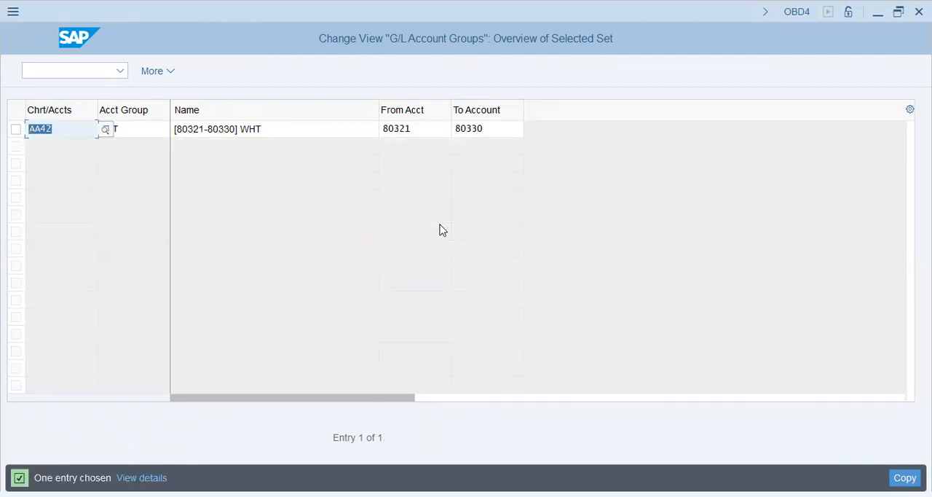
text(AA46)
key(Return)
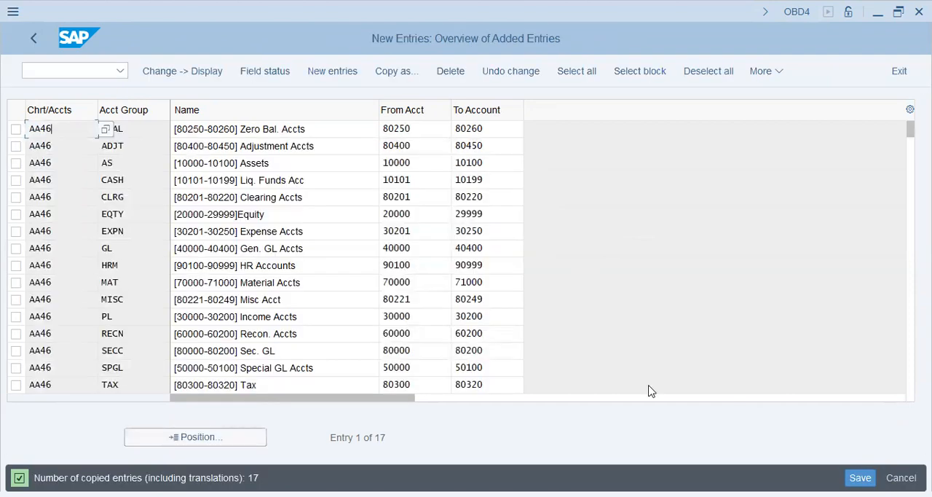
- Save the copied account groups and open the retained earnings account definition for chart of accounts AA46
click(860, 478)
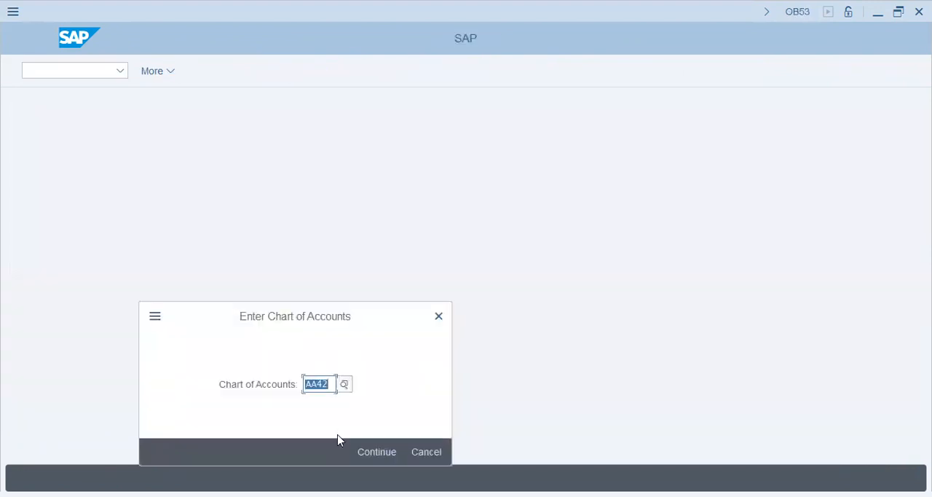
text(AA44)
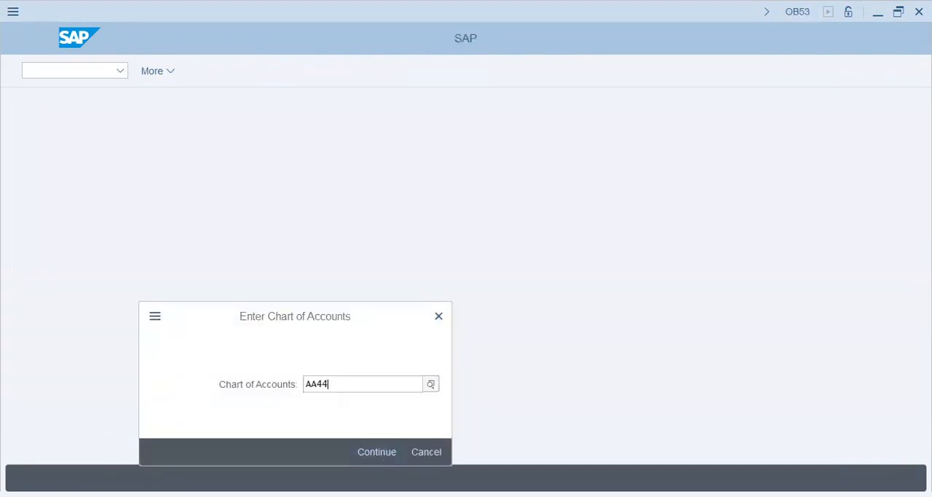
click(378, 453)
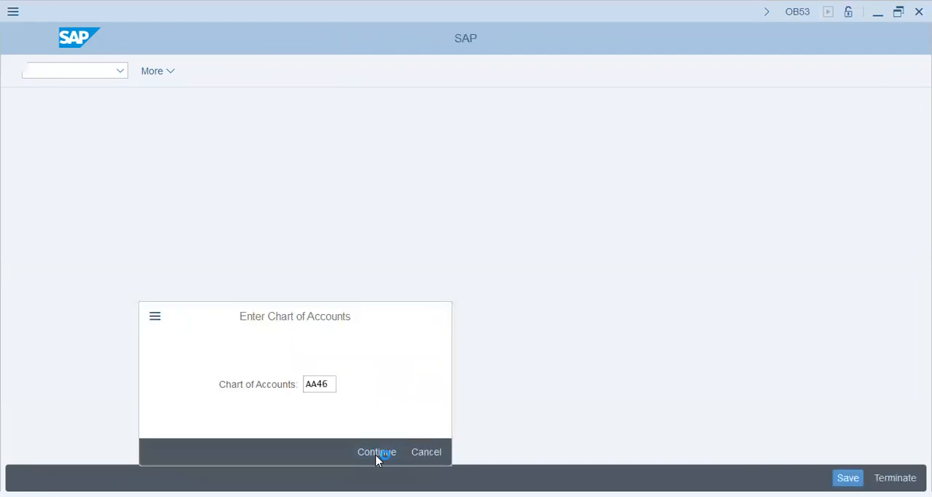
- Assign retained earnings account 20000 to P&L statement account type X and save it in the proposed customizing request
text(X)
click(128, 223)
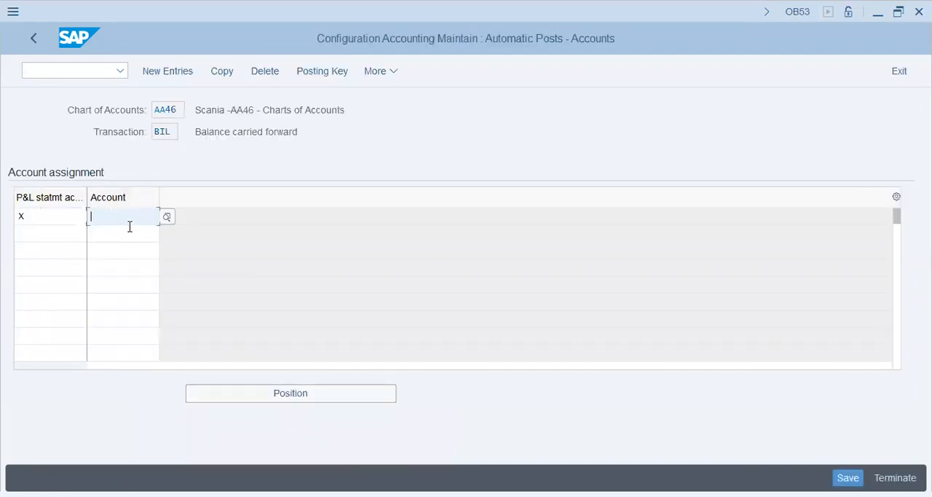
text(20000)
key(Return)
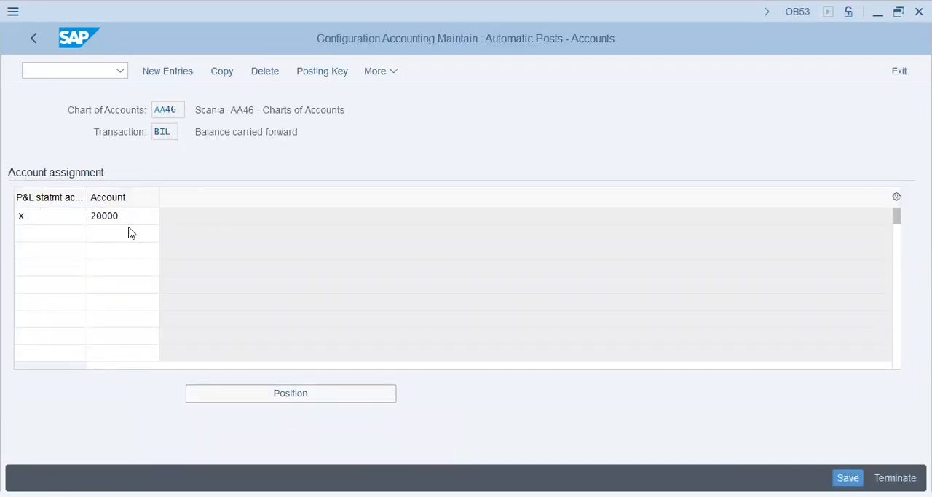
key(Return)
click(218, 135)
click(839, 475)
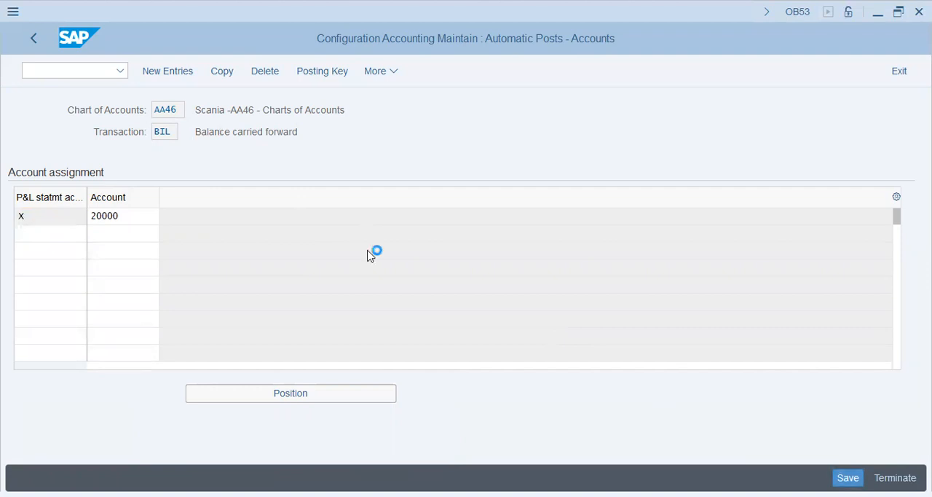
click(311, 317)
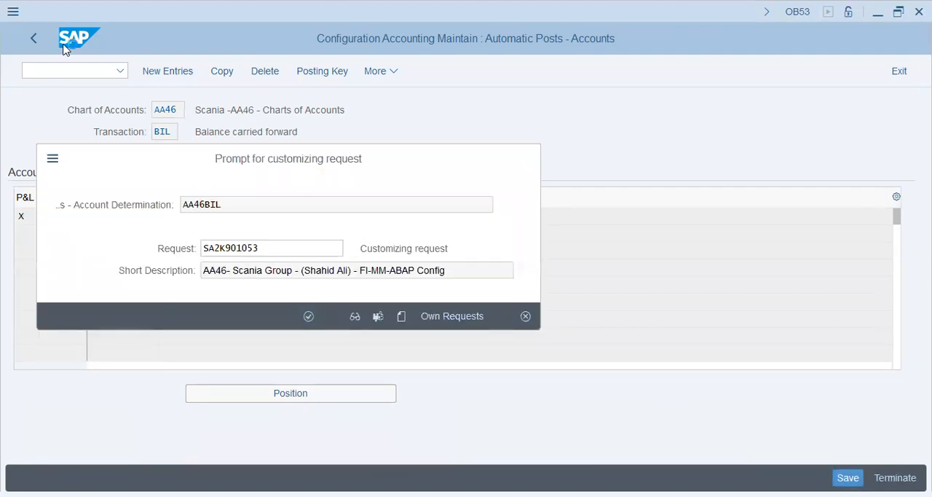
click(38, 41)
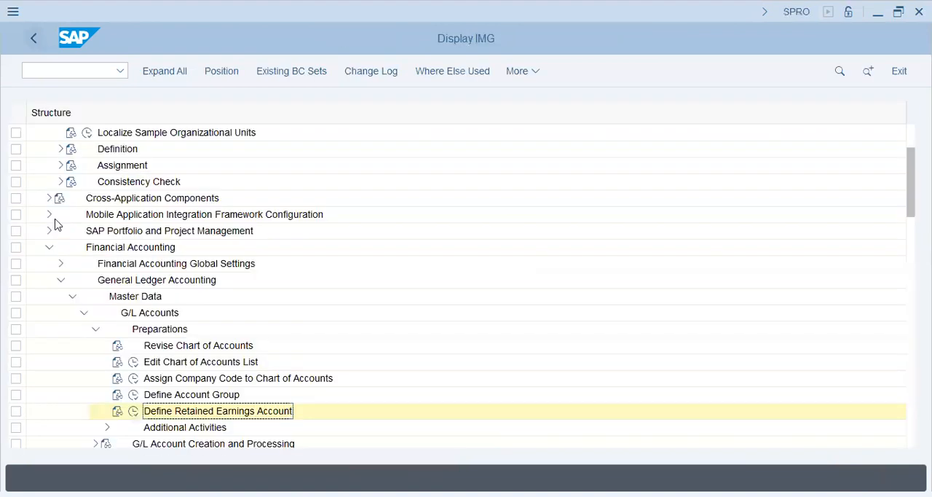
- Open the Assign company code to company activity under the Enterprise Structure's Financial Accounting assignments
click(48, 246)
scroll(49, 212, up, 1)
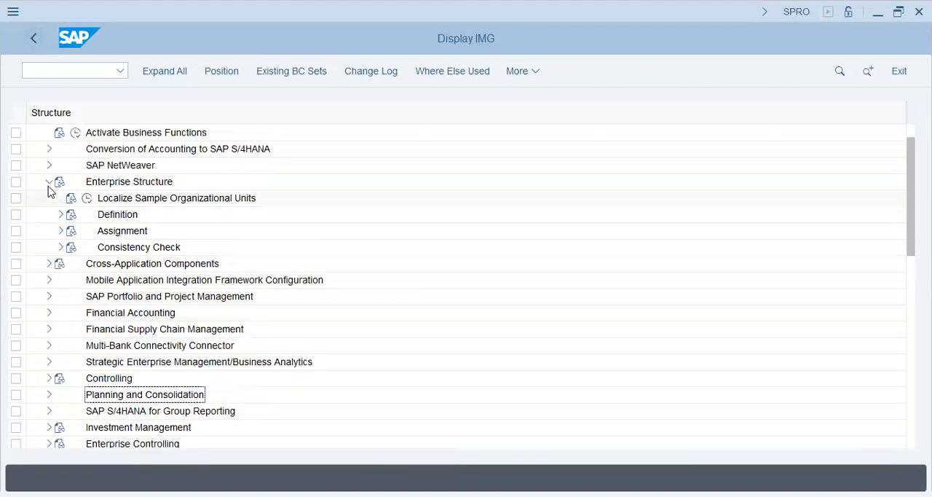
click(62, 231)
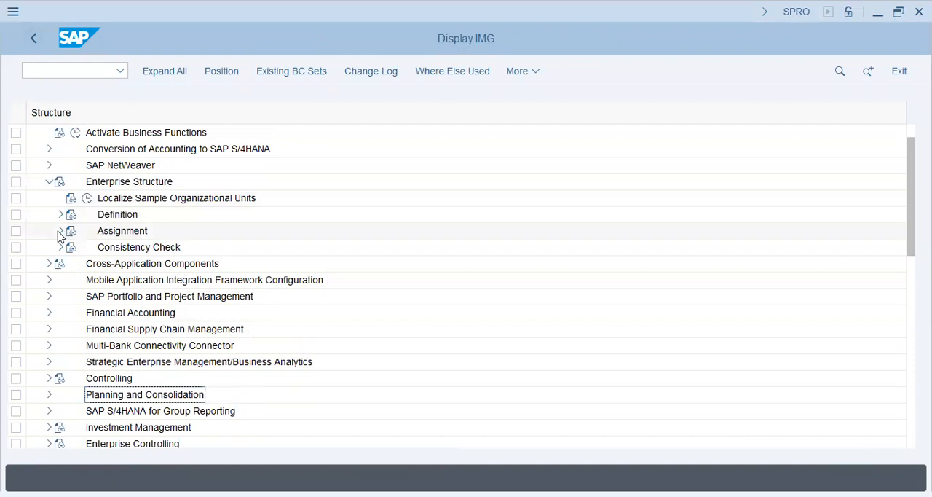
click(73, 248)
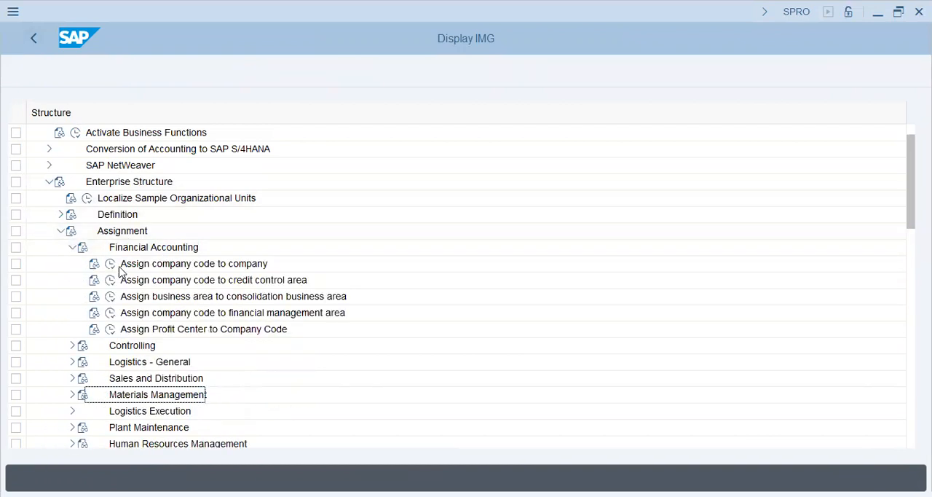
click(110, 264)
scroll(371, 262, down, 1)
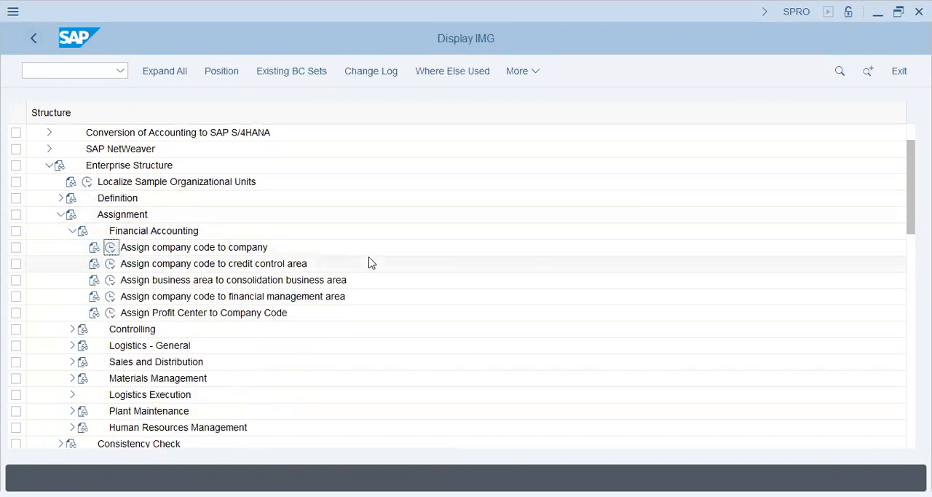
click(110, 247)
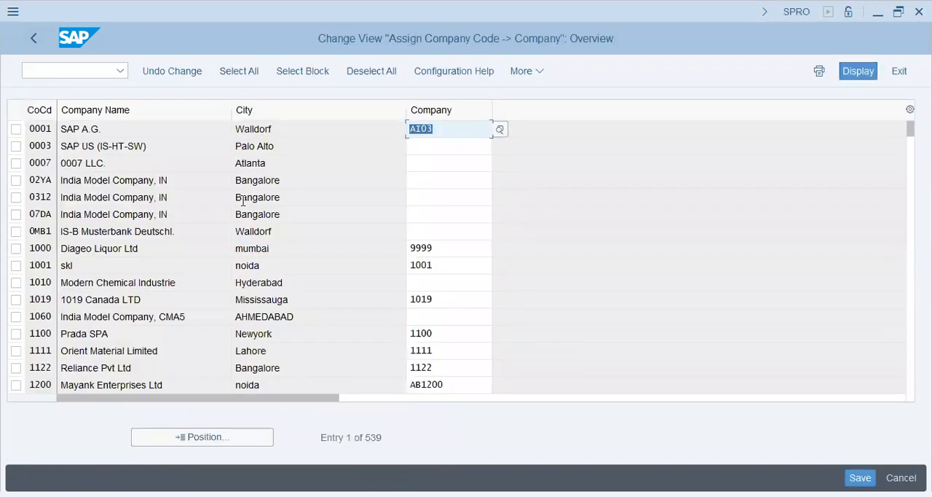
- Assign company AA46 to company code AA46 and save the assignment in the proposed customizing request
click(232, 439)
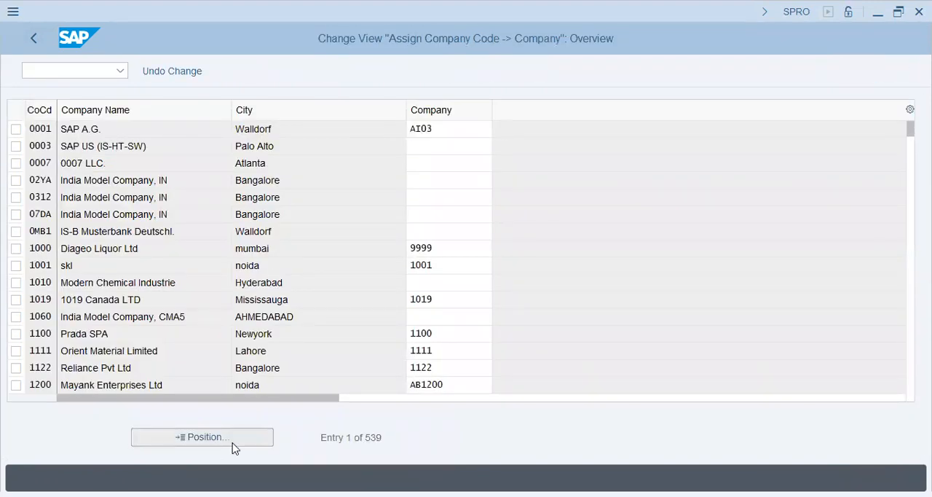
text(AA46)
key(Return)
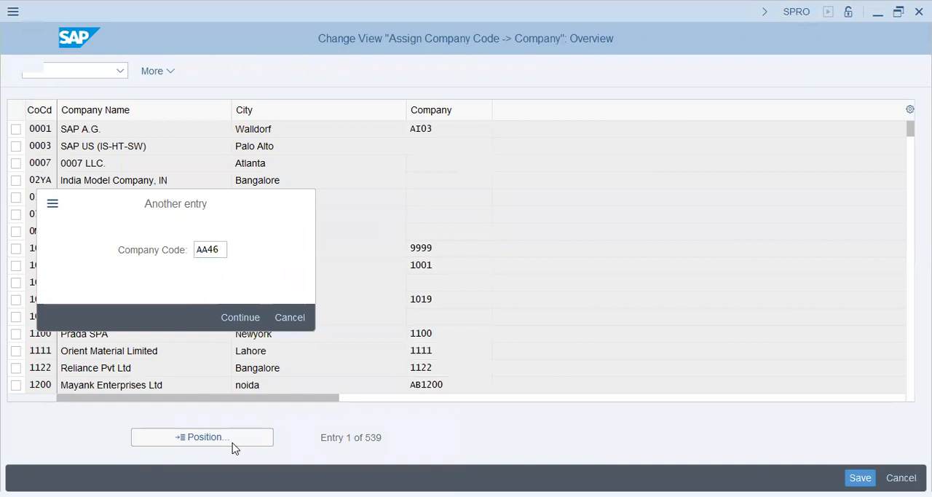
text(AA46)
key(Return)
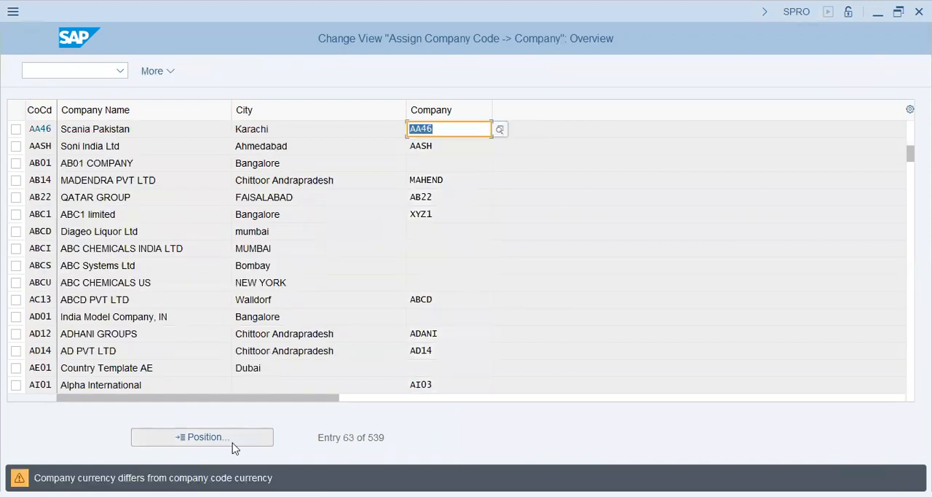
key(Return)
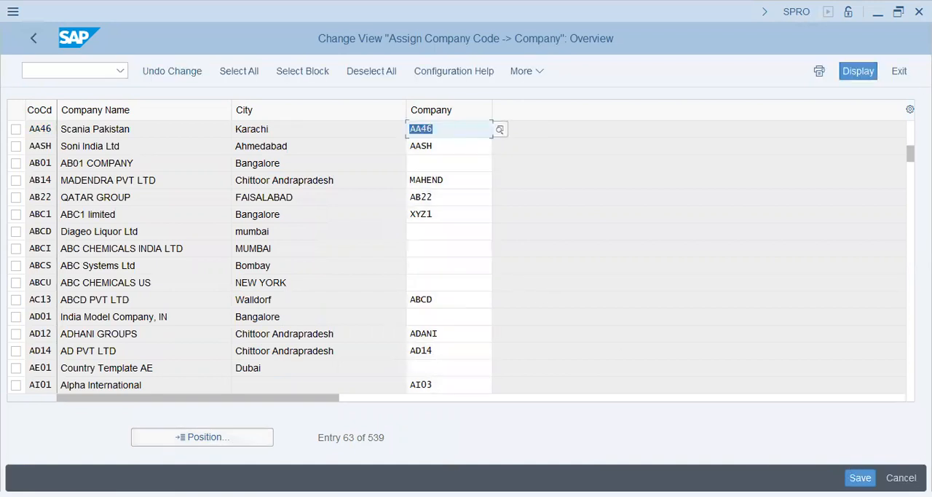
click(861, 478)
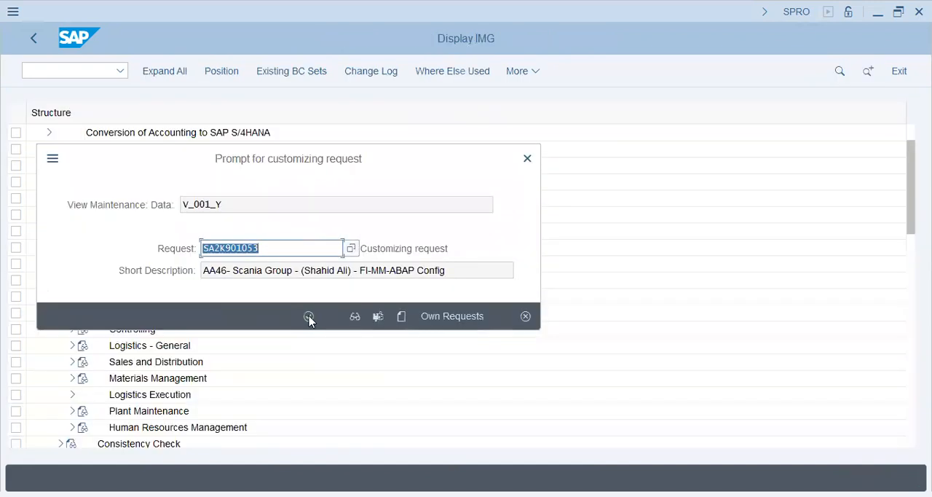
click(309, 318)
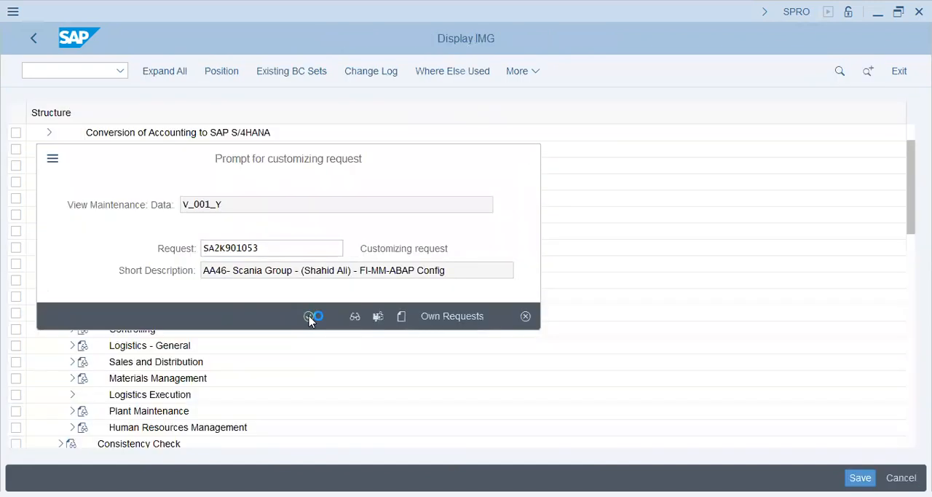
click(34, 39)
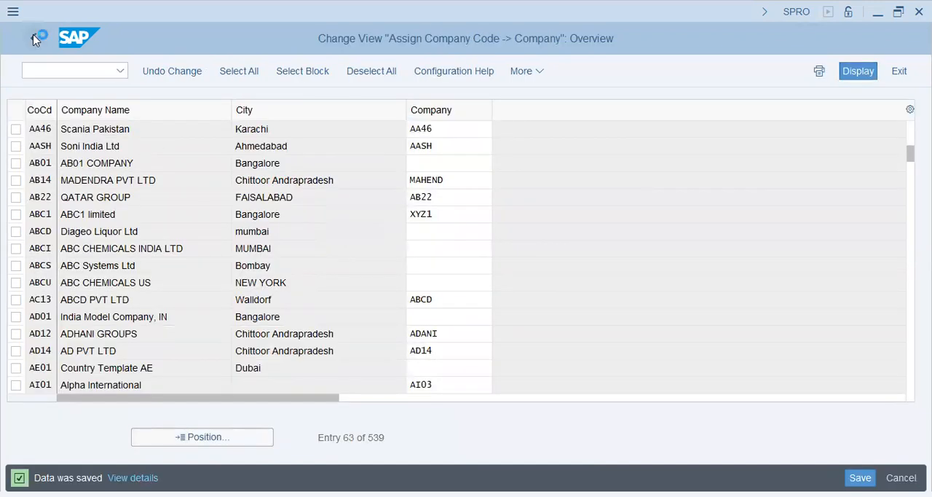
click(202, 269)
click(201, 299)
click(199, 313)
click(223, 299)
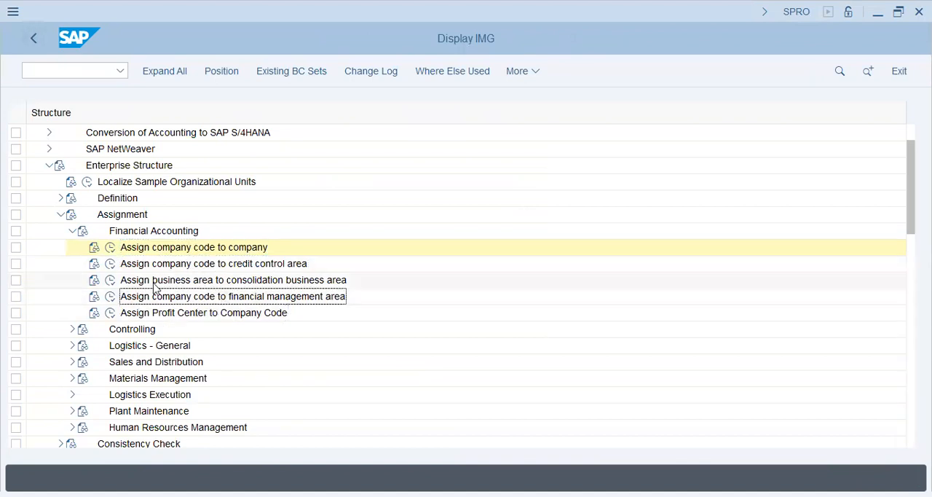
click(249, 286)
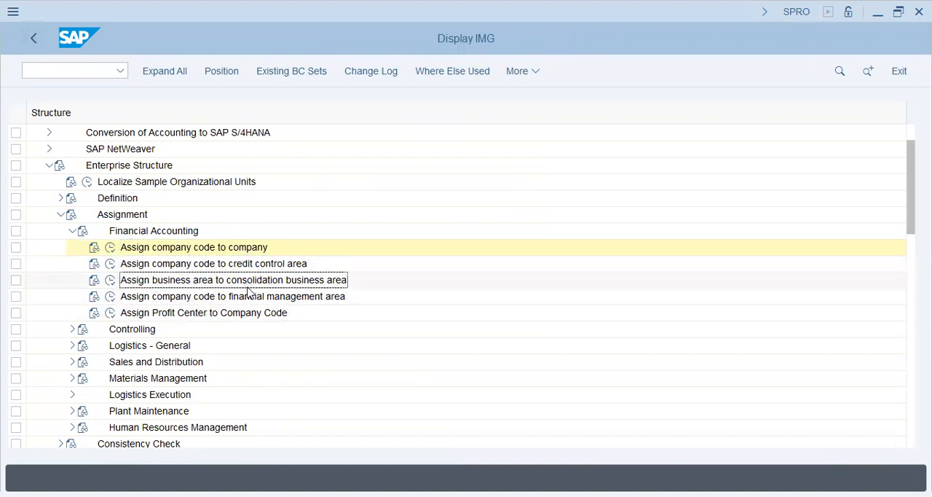
- Open Assign Company Code to a Fiscal Year Variant under the Financial Accounting Global Settings for ledgers, fiscal year and posting periods
click(70, 231)
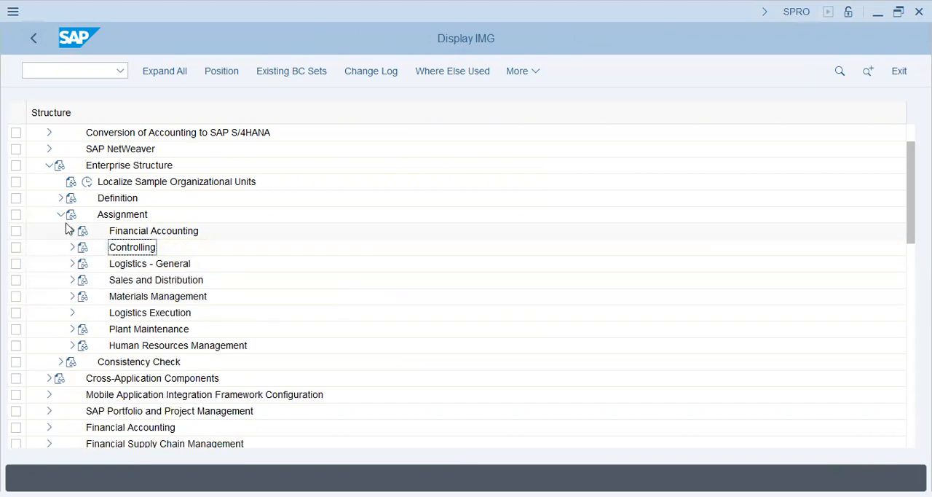
click(60, 214)
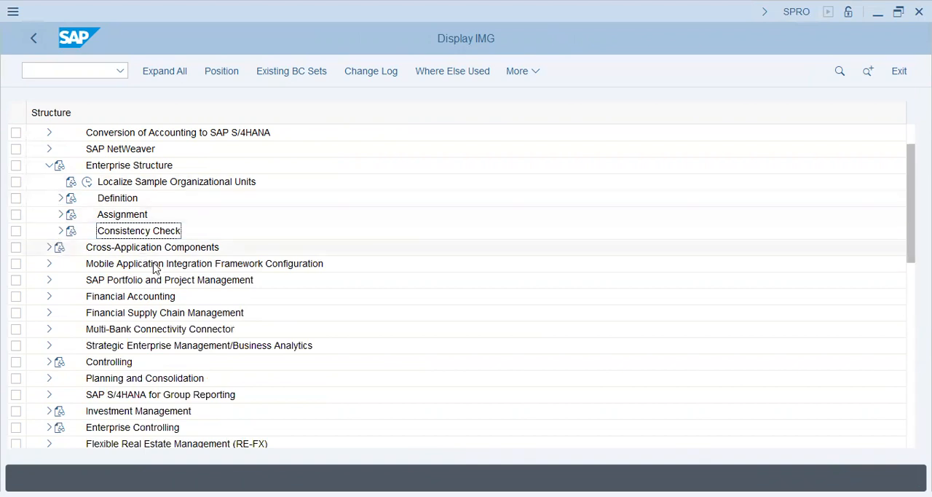
click(48, 298)
click(73, 183)
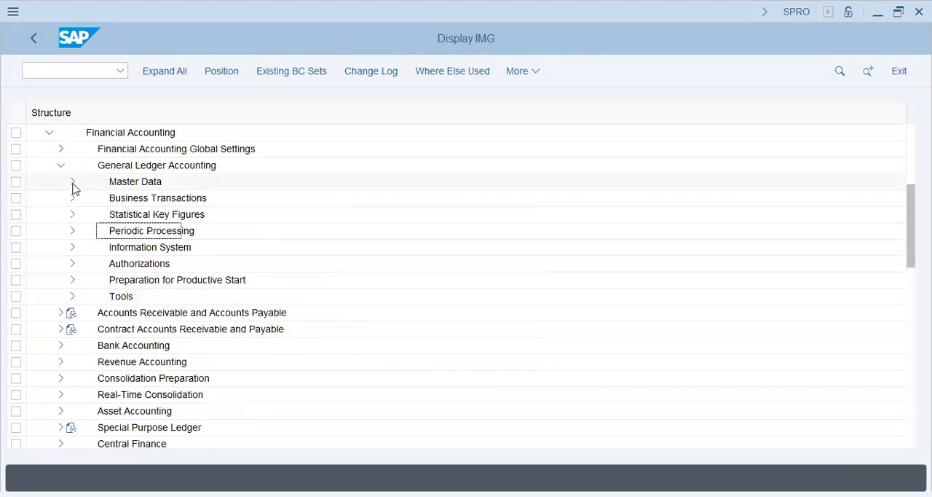
click(60, 166)
click(60, 149)
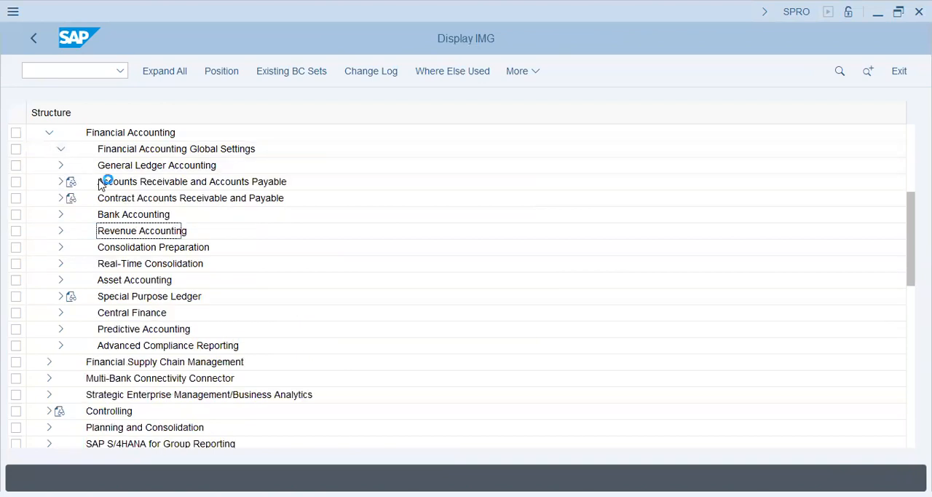
click(73, 183)
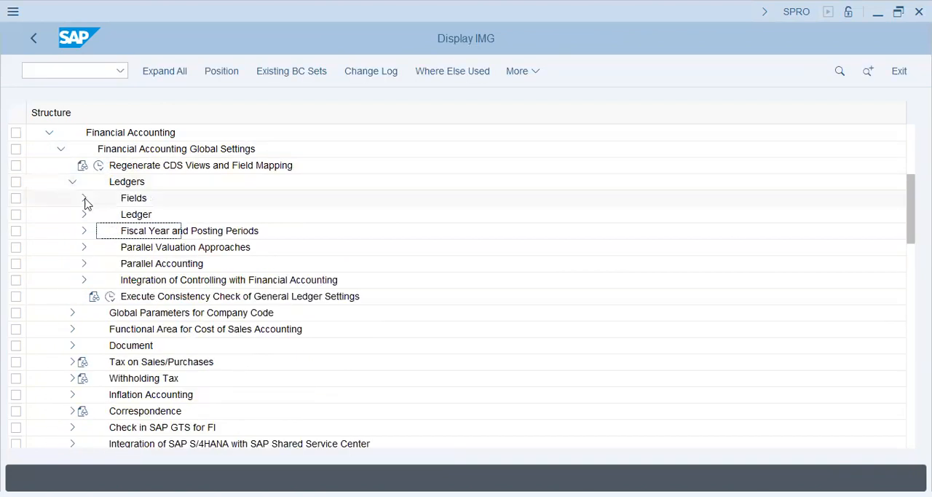
click(84, 231)
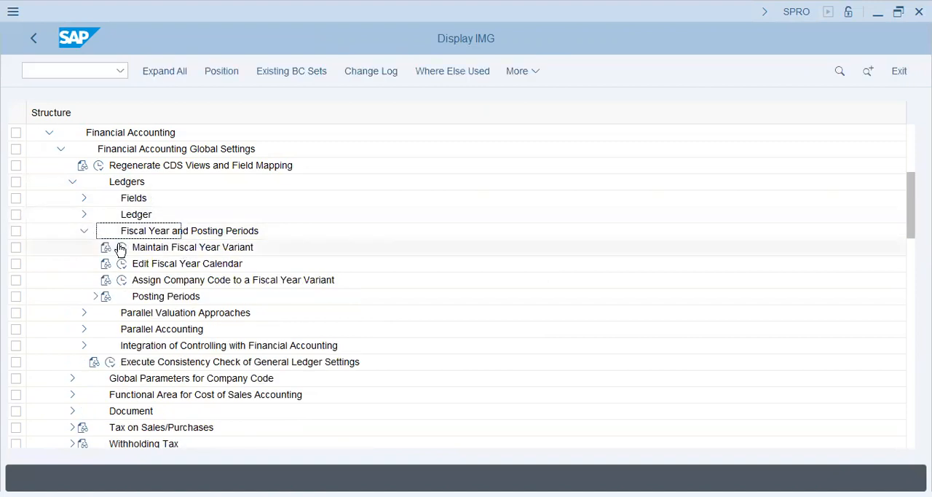
click(122, 279)
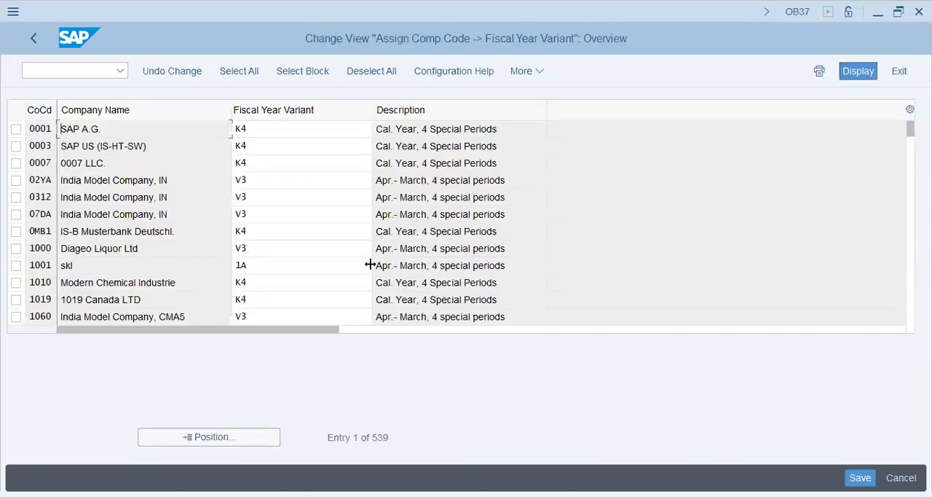
- Assign fiscal year variant K4 to company code AA46 and save it in the proposed customizing request
click(223, 440)
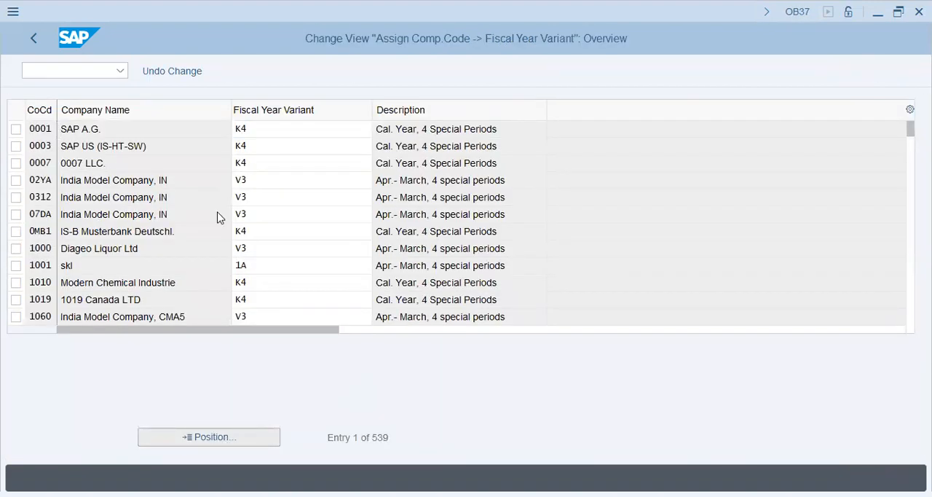
key(Escape)
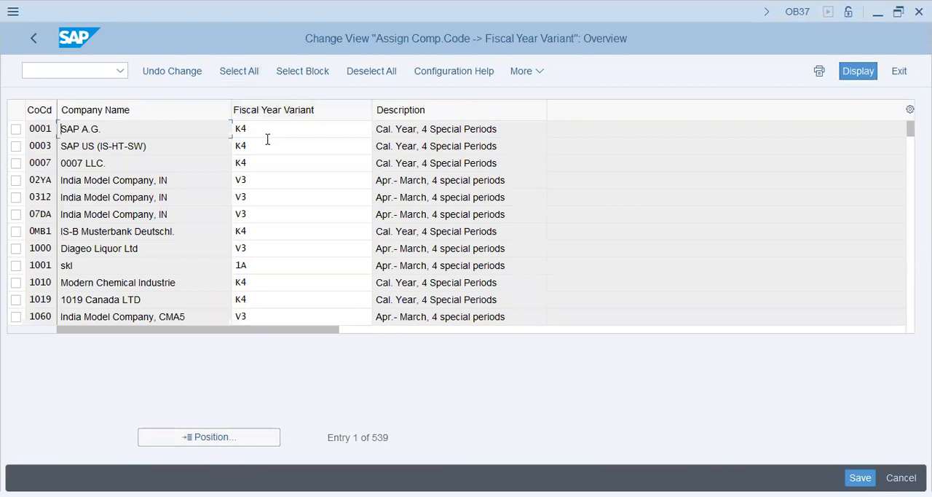
click(230, 441)
text(AA46)
key(Return)
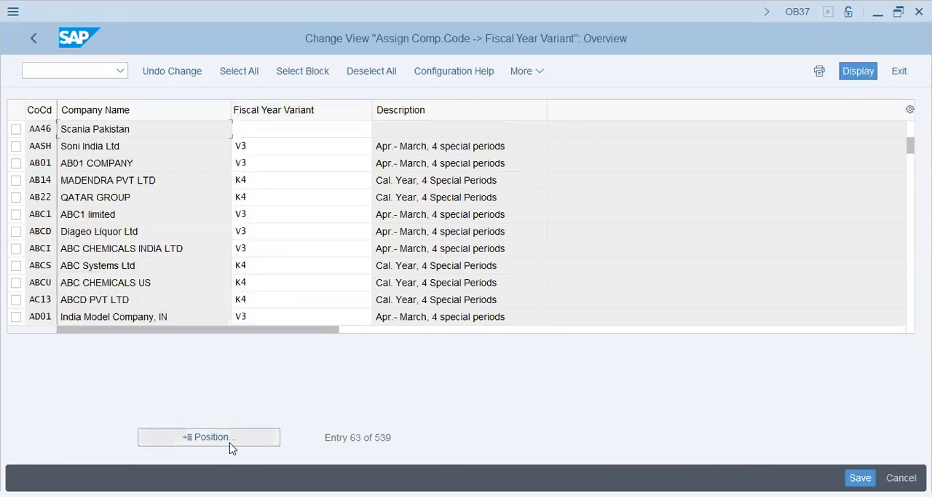
text(K4)
key(Return)
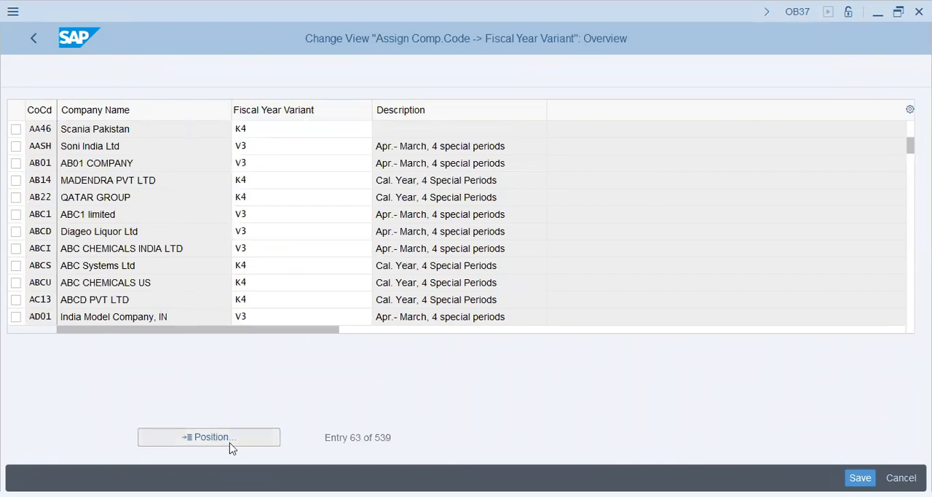
key(ctrl+s)
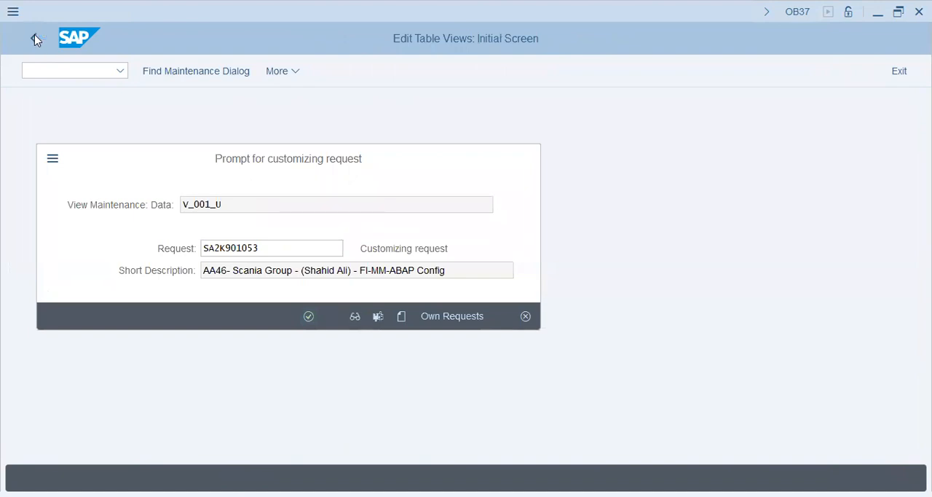
key(Return)
click(35, 39)
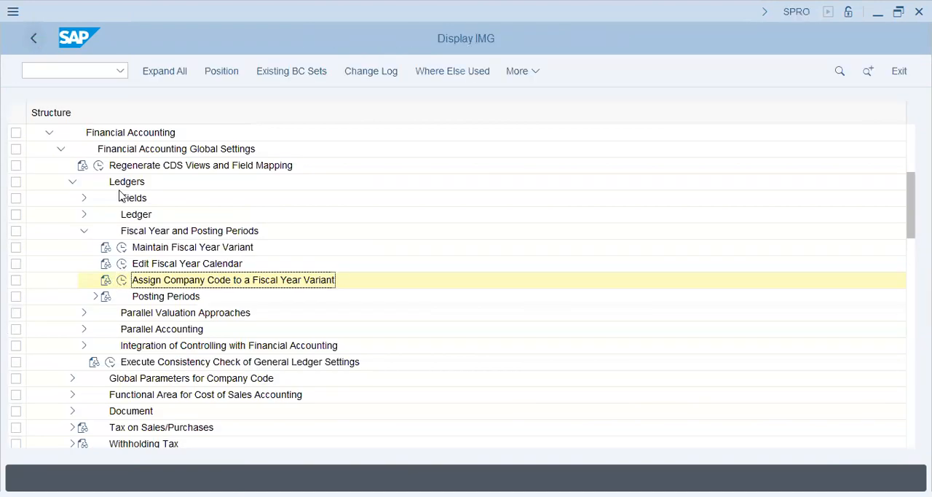
- Open the Maintain Controlling Area activity under the Enterprise Structure's Controlling definitions
scroll(93, 203, up, 2)
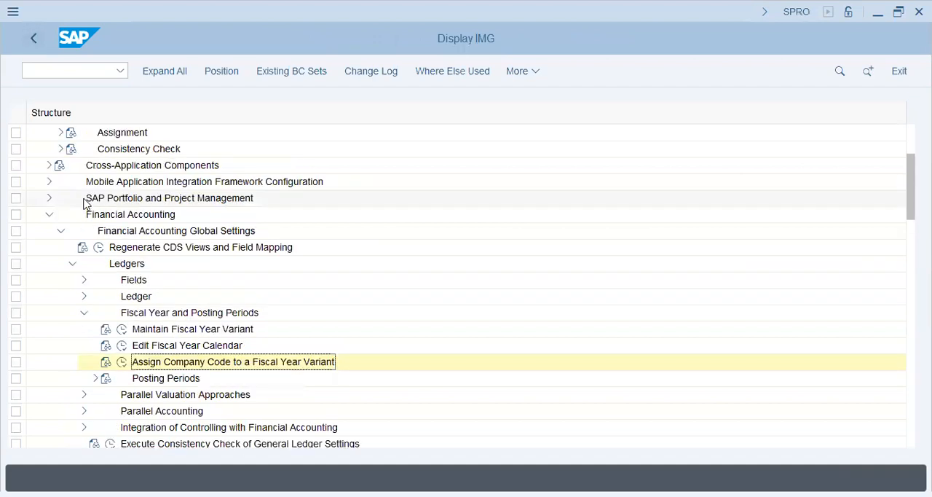
scroll(85, 203, up, 2)
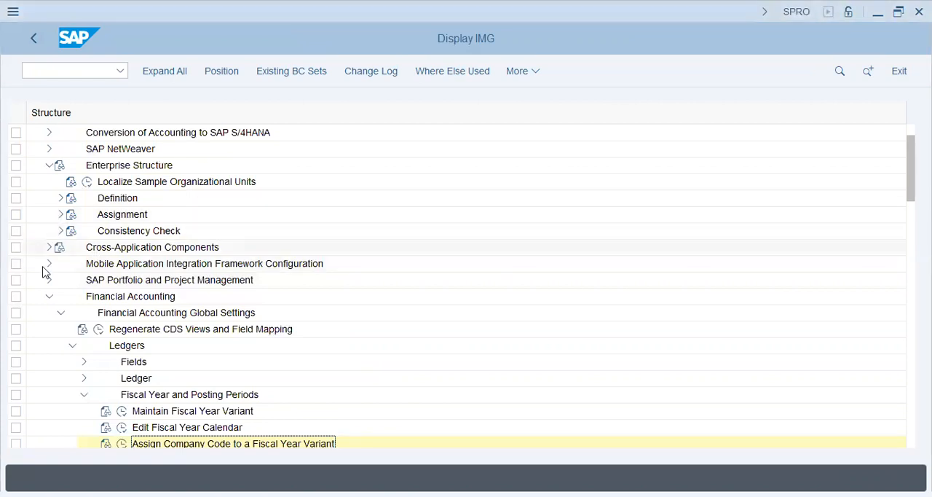
click(62, 197)
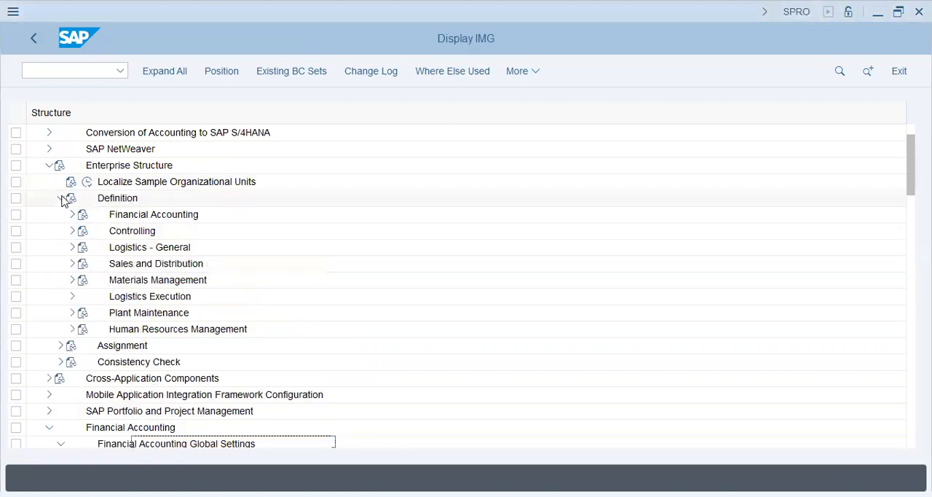
click(115, 231)
click(72, 230)
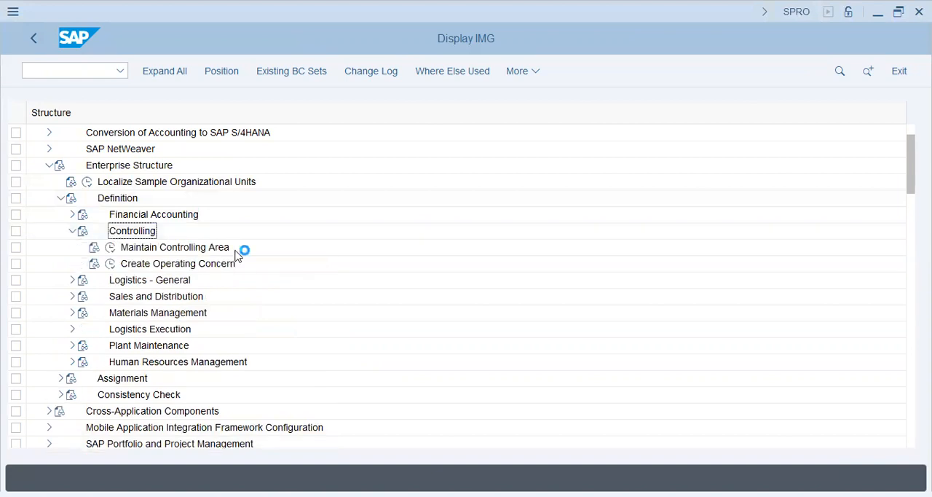
click(146, 248)
click(110, 248)
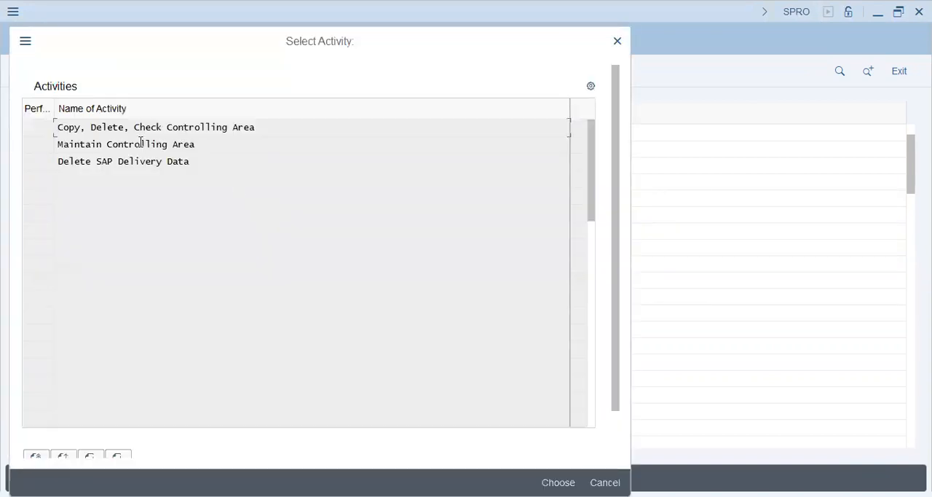
double_click(141, 143)
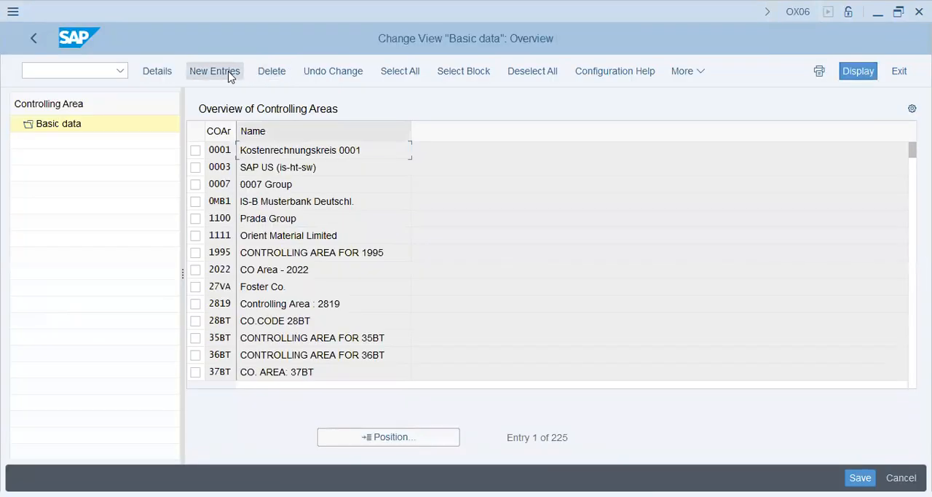
- Create a new controlling area entry and copy its settings from company code AA46 with COArea = CCode
click(229, 73)
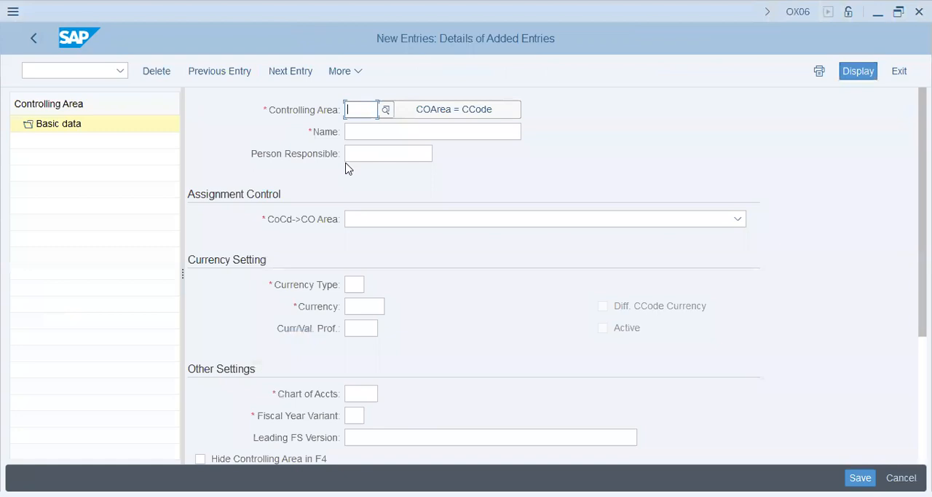
text(AA)
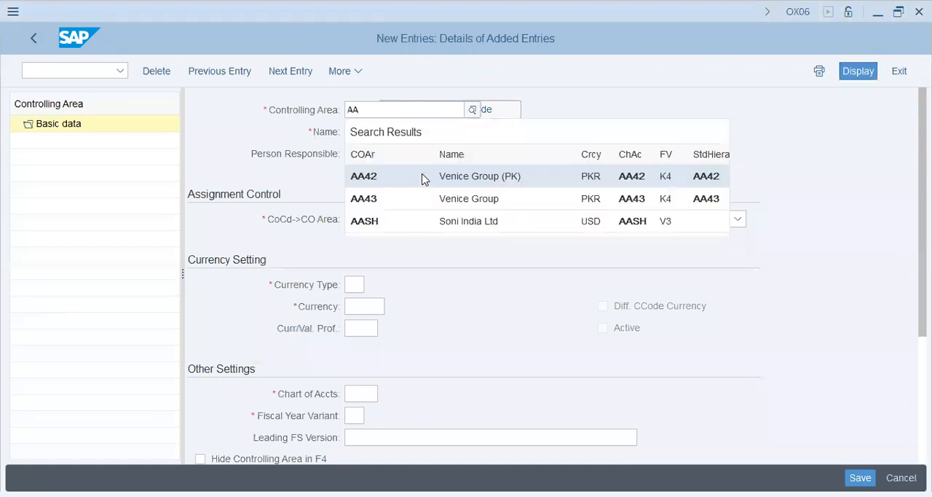
click(474, 108)
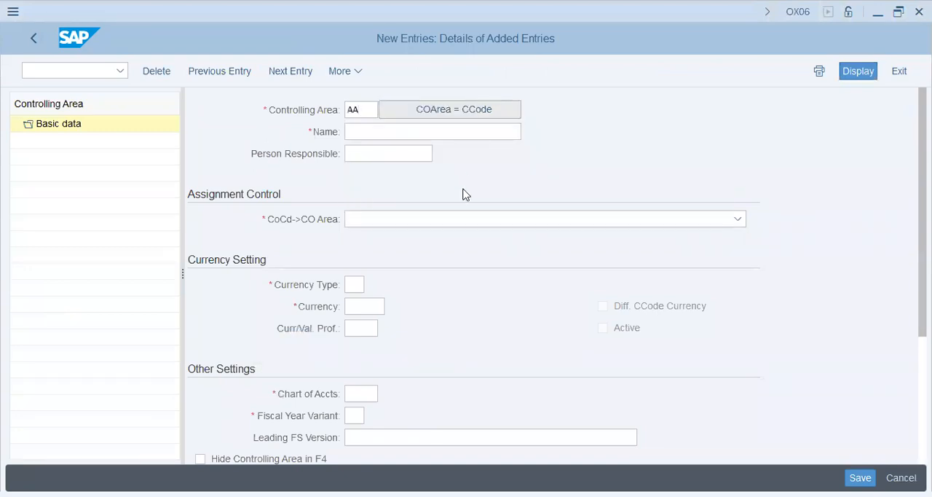
text(AA4)
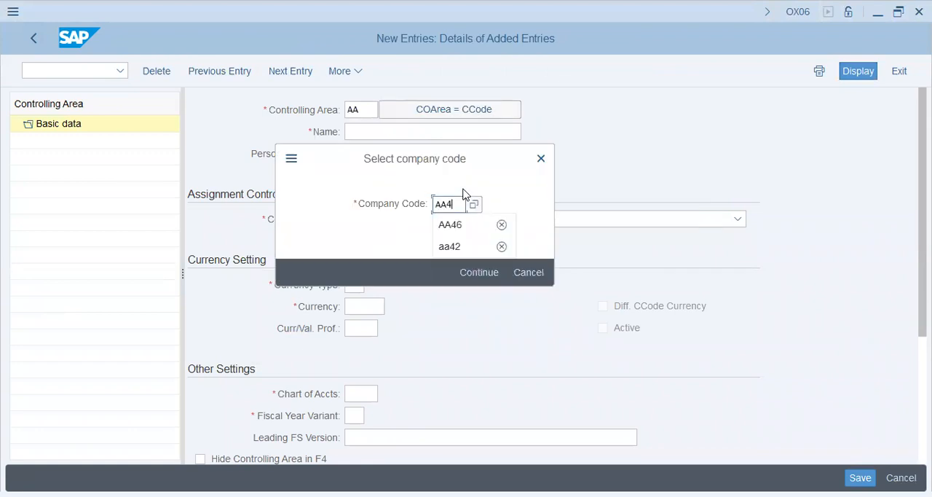
text(6)
key(Return)
click(414, 131)
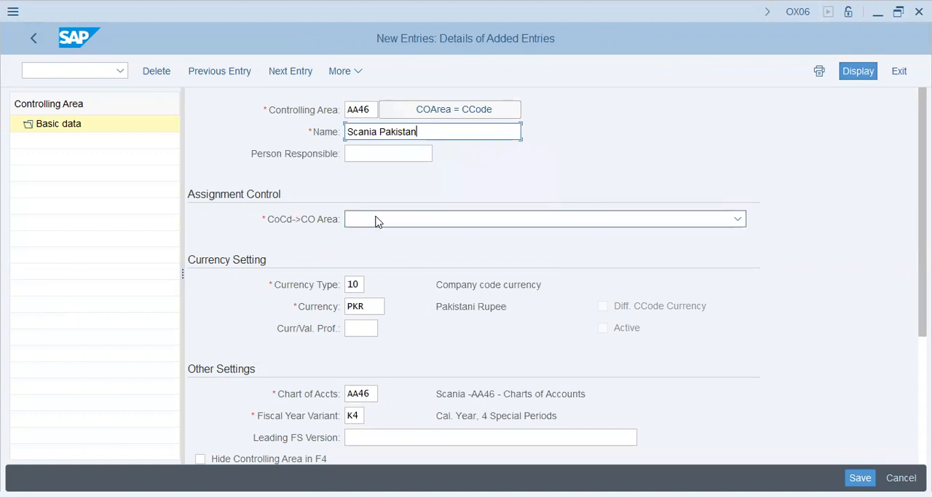
- Set the assignment control to Controlling area same as company code and the leading FS version to INT
click(376, 222)
click(393, 243)
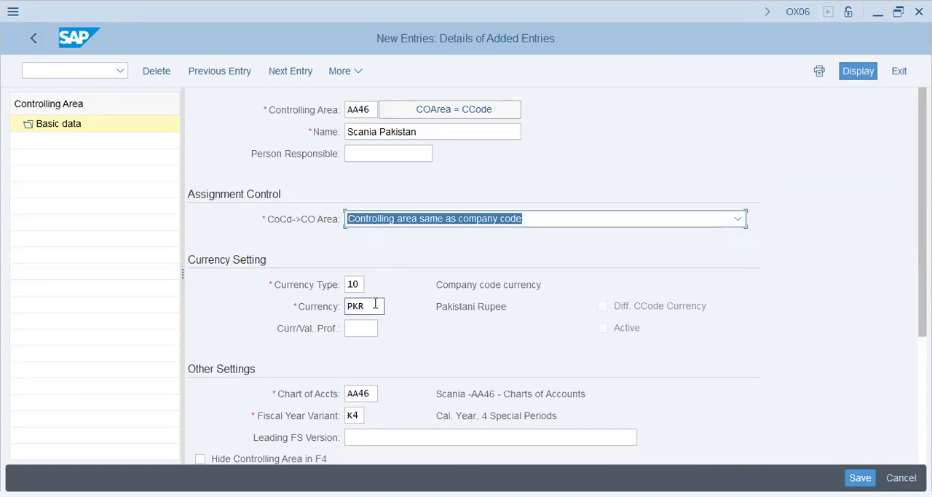
click(393, 436)
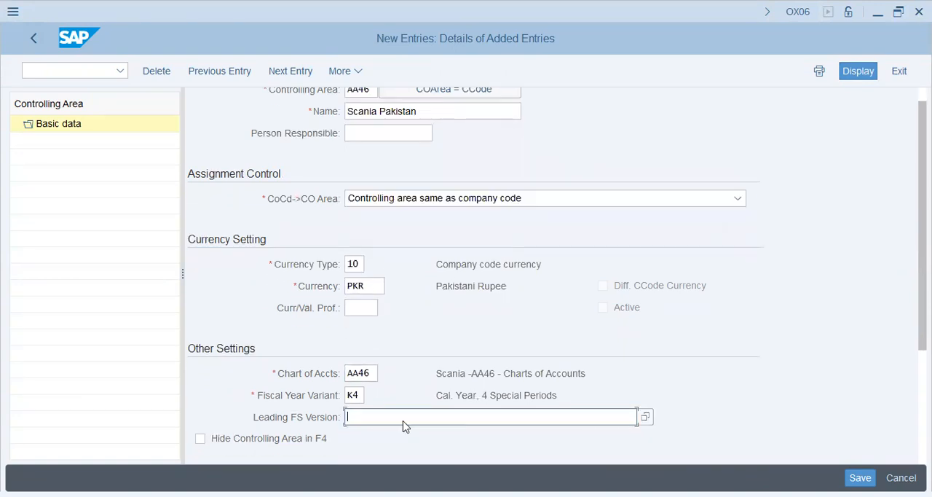
text(int)
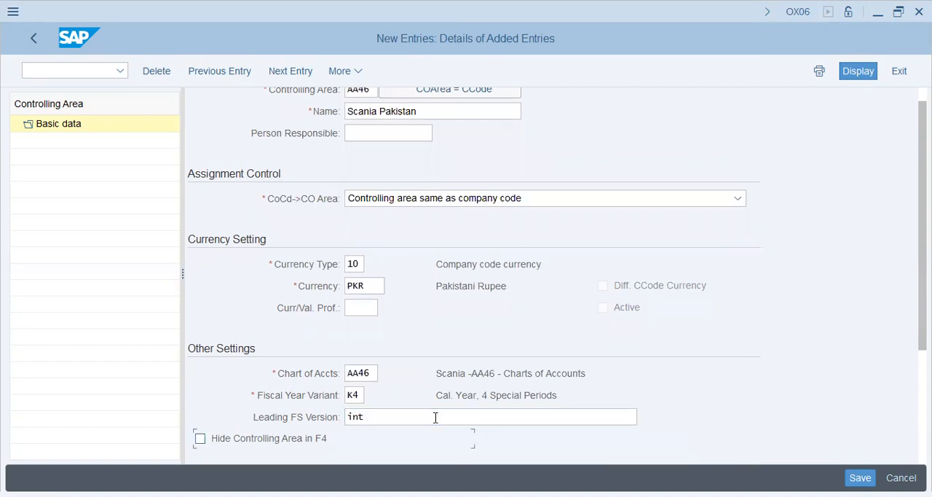
scroll(464, 348, down, 2)
click(357, 212)
click(372, 234)
click(369, 325)
click(362, 347)
scroll(413, 360, down, 5)
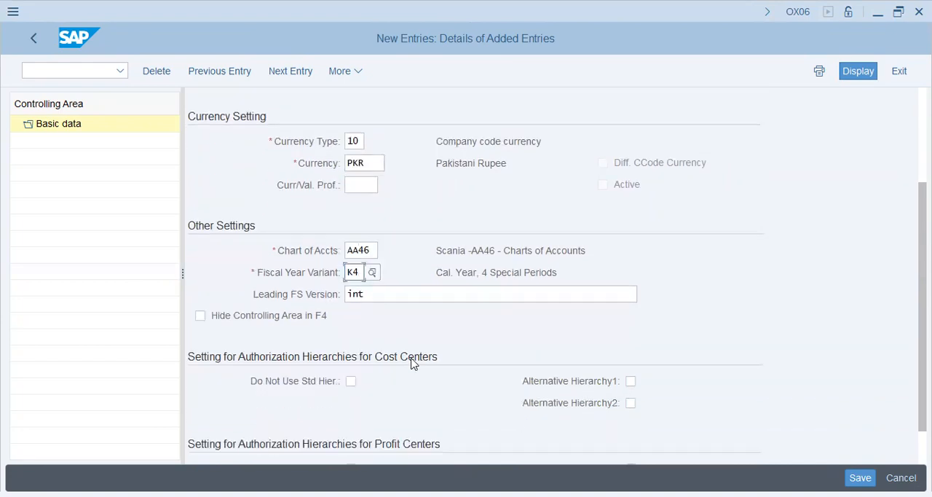
- Save controlling area AA46 in the proposed customizing request and return to the controlling area overview
key(Return)
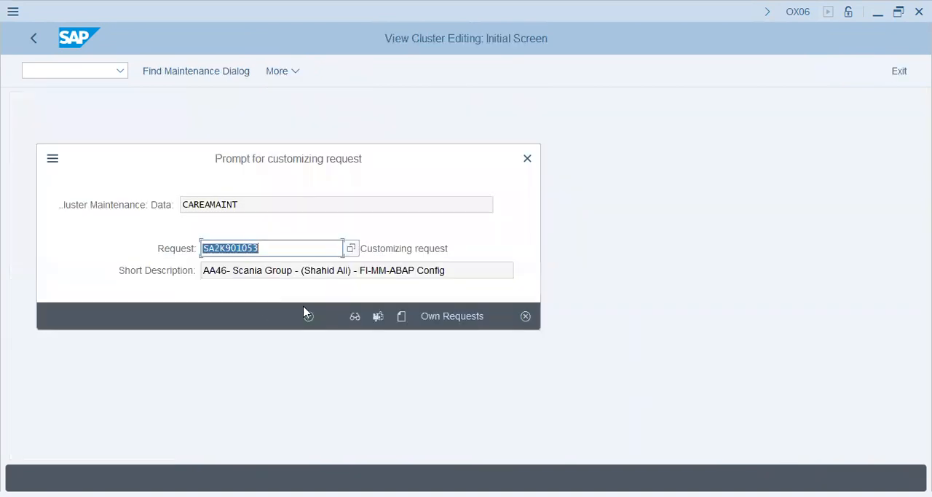
click(309, 319)
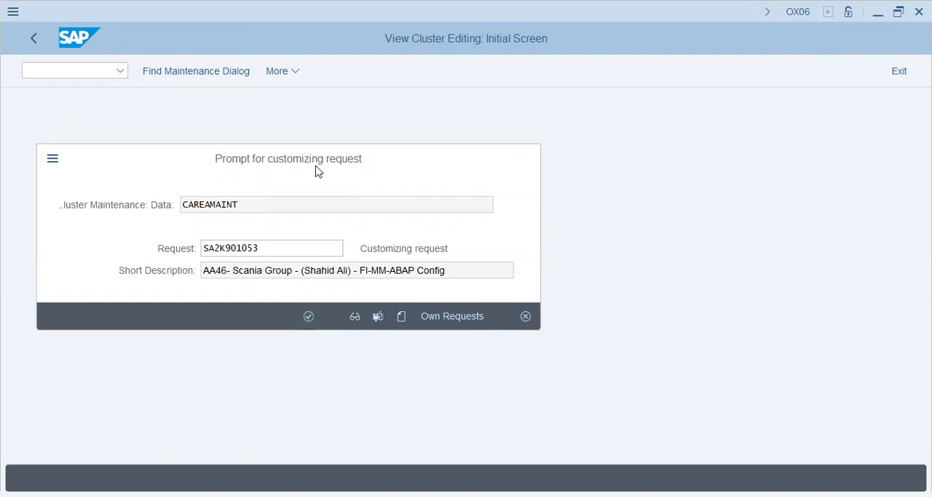
click(309, 316)
key(Return)
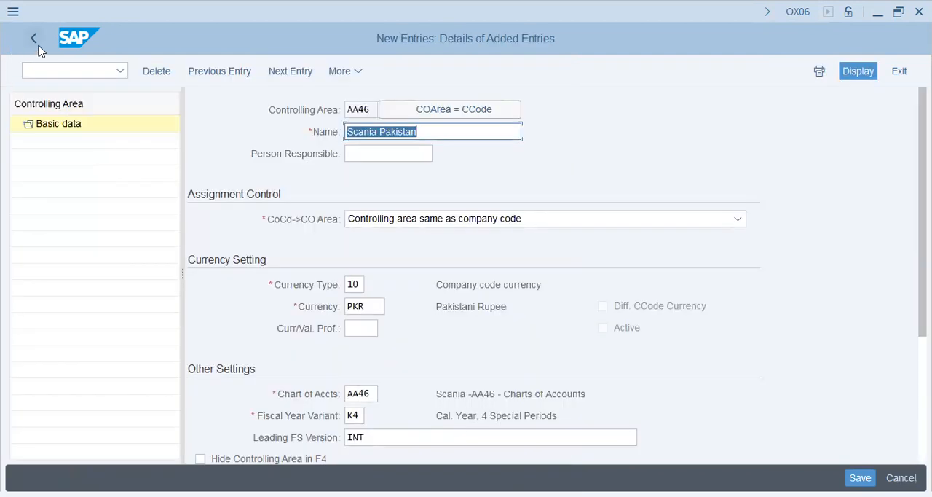
click(36, 37)
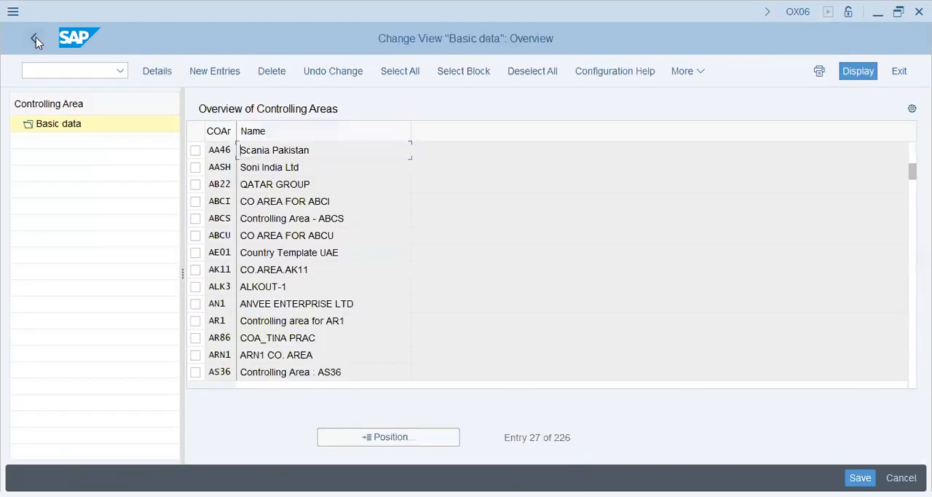
- Go to transaction OKKP and open the basic data details of controlling area AA46
click(54, 67)
text(/nokkp)
key(Return)
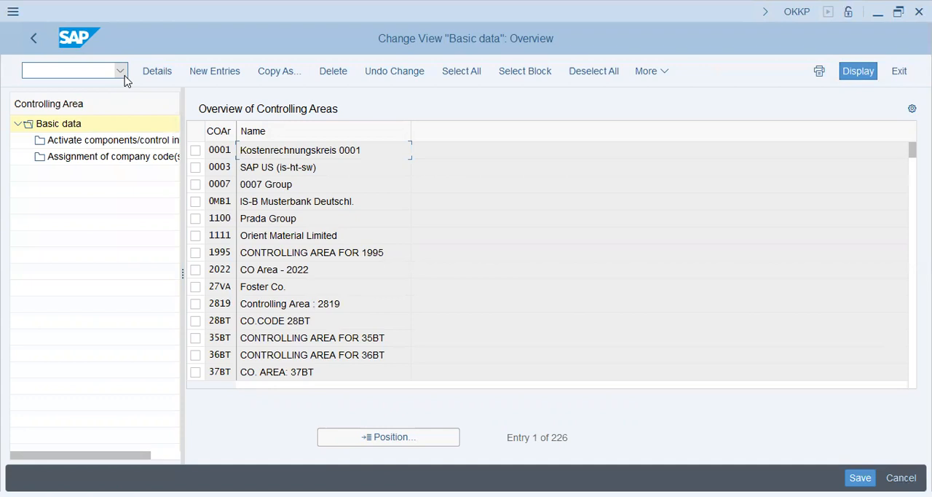
click(386, 437)
text(aa46)
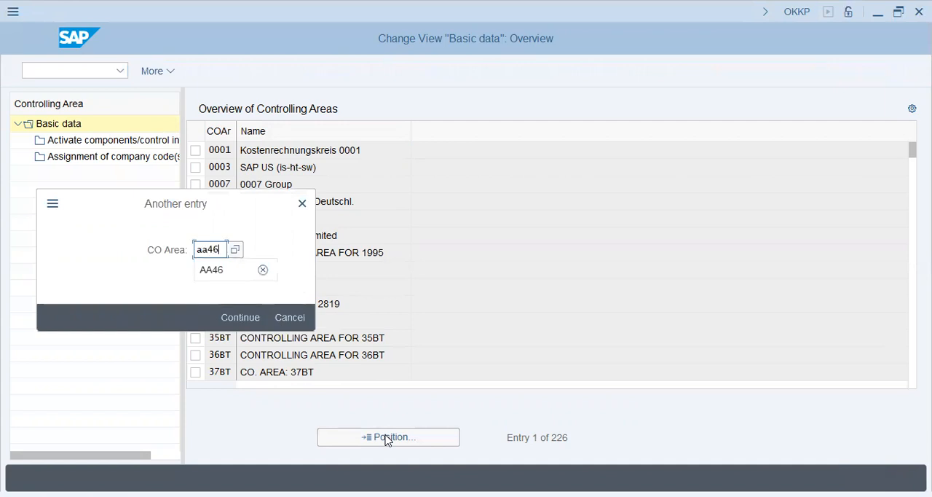
key(Return)
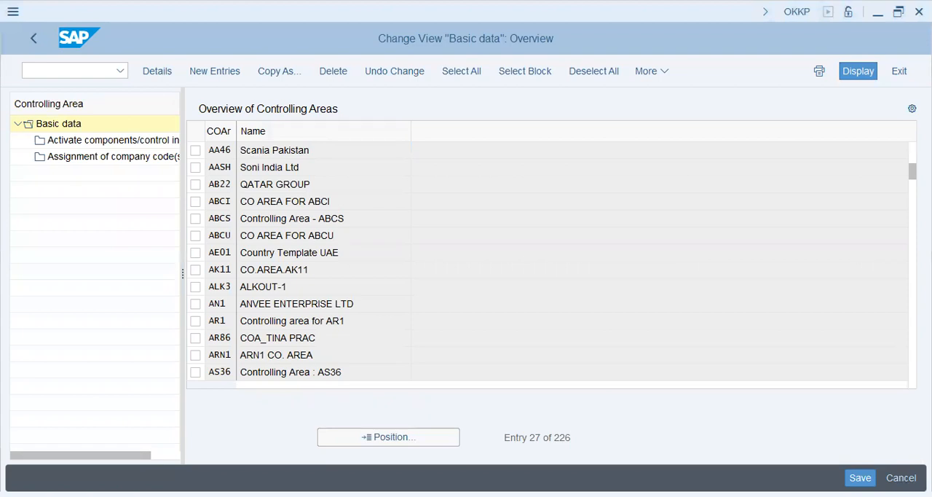
double_click(288, 150)
- Set the cost center standard hierarchy to AA46 and agree to create it as a standard hierarchy
scroll(339, 233, down, 1)
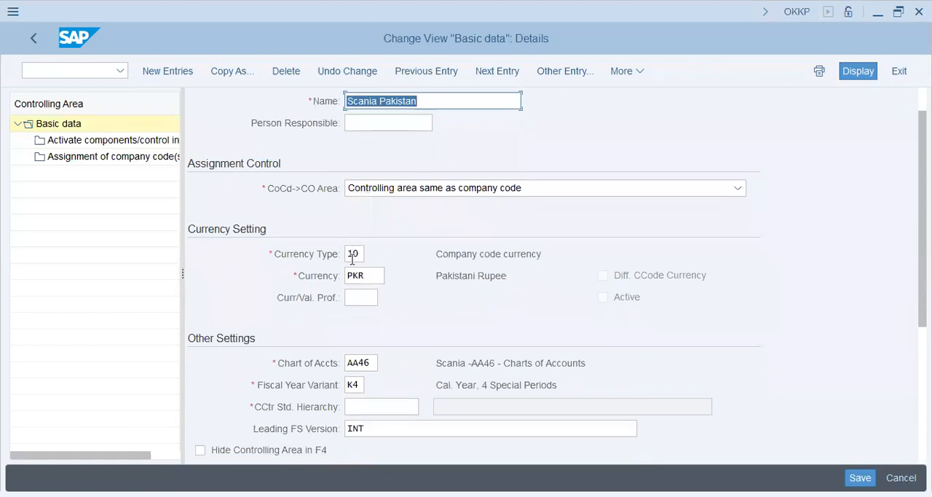
click(363, 333)
click(352, 360)
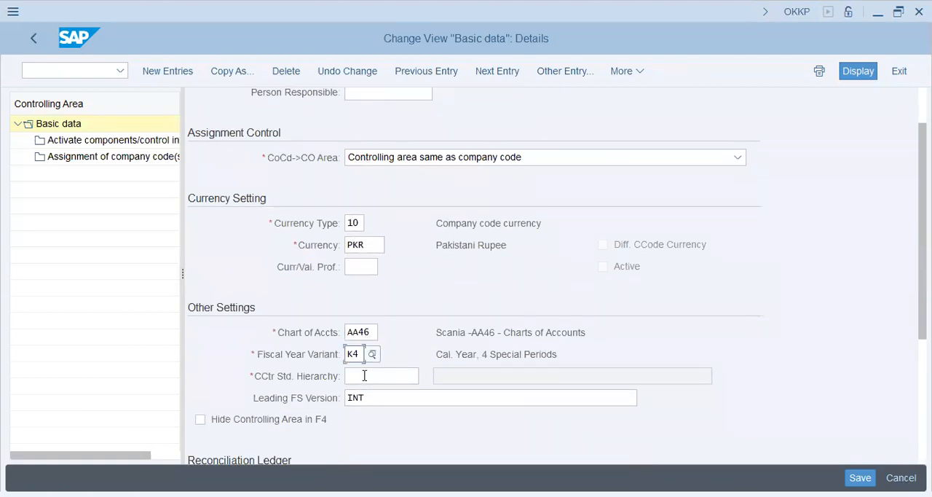
click(366, 376)
text(AA)
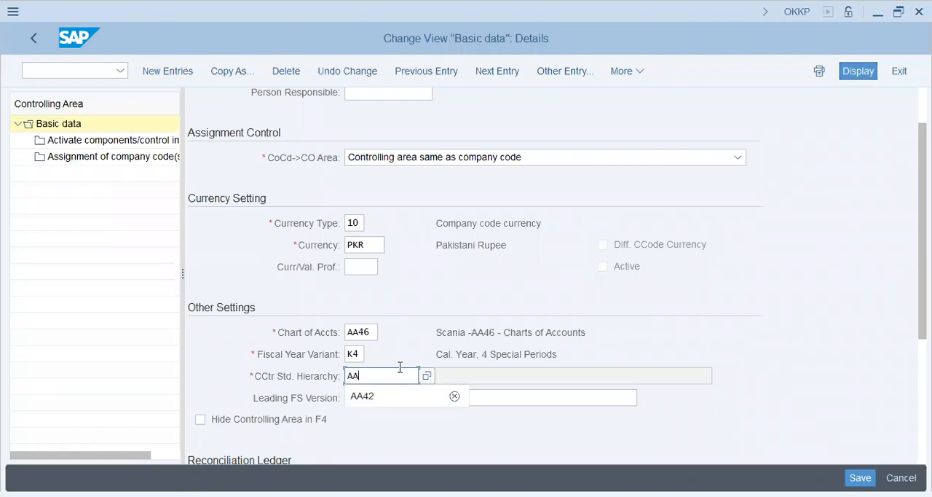
text(46)
key(Return)
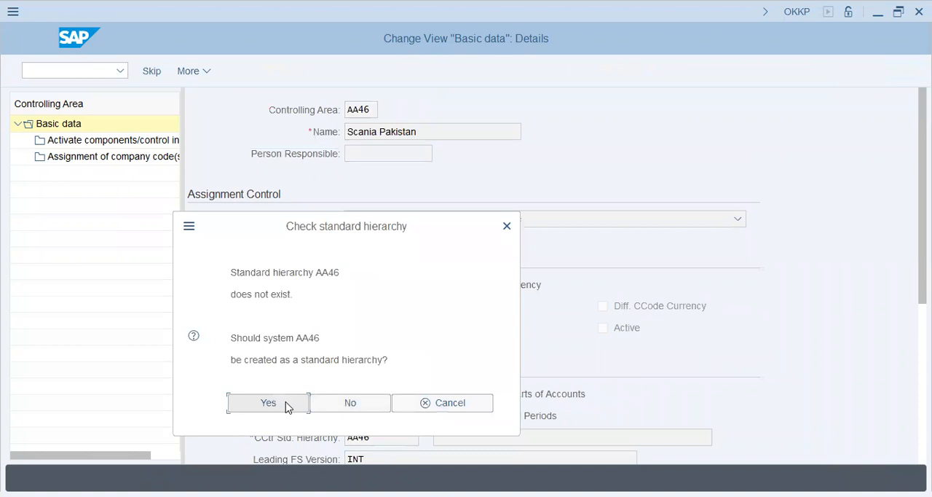
click(287, 407)
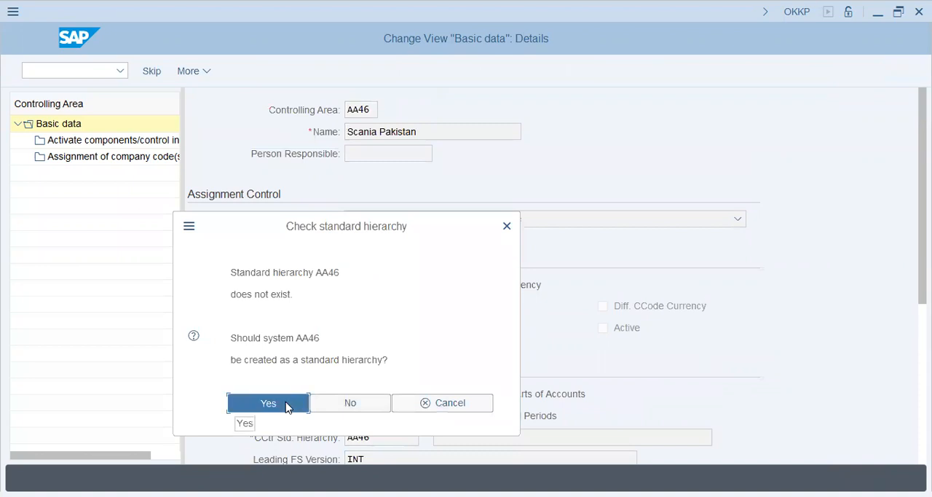
- Open the components and control indicators of controlling area AA46 and add an entry for fiscal year 2023
scroll(408, 371, down, 1)
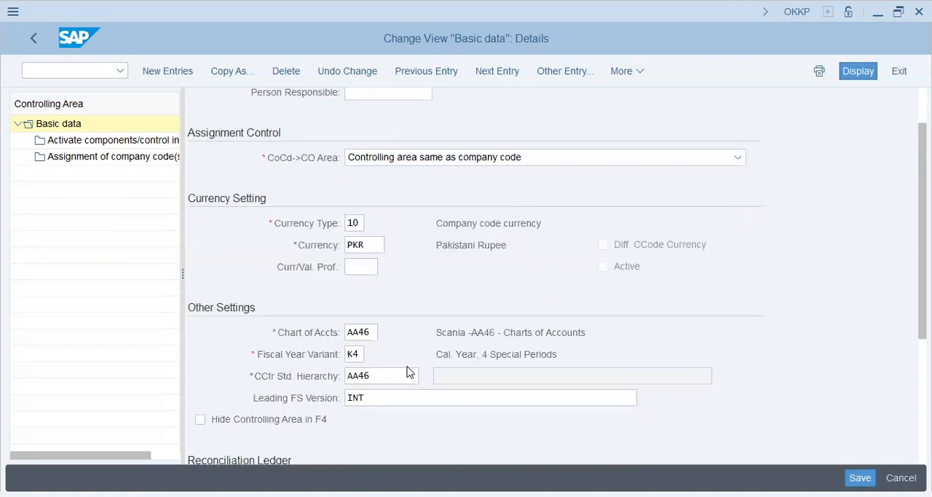
click(129, 141)
click(257, 404)
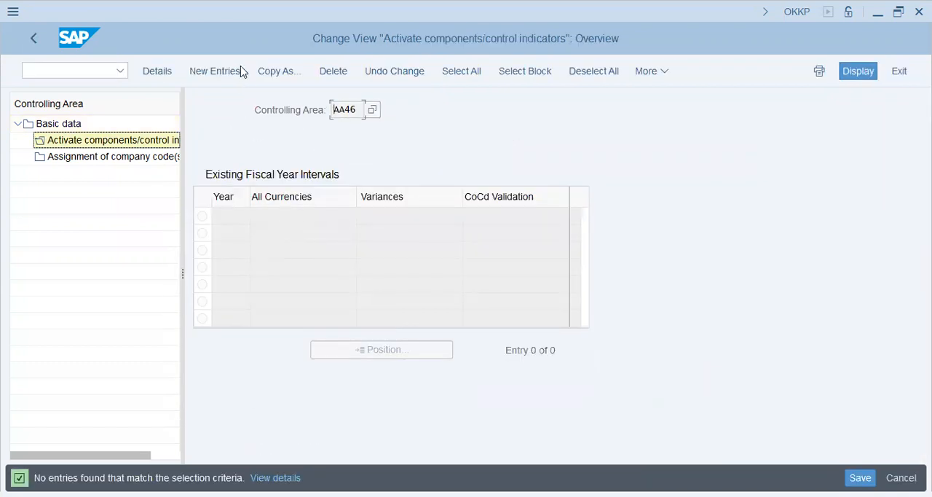
click(223, 73)
text(2023)
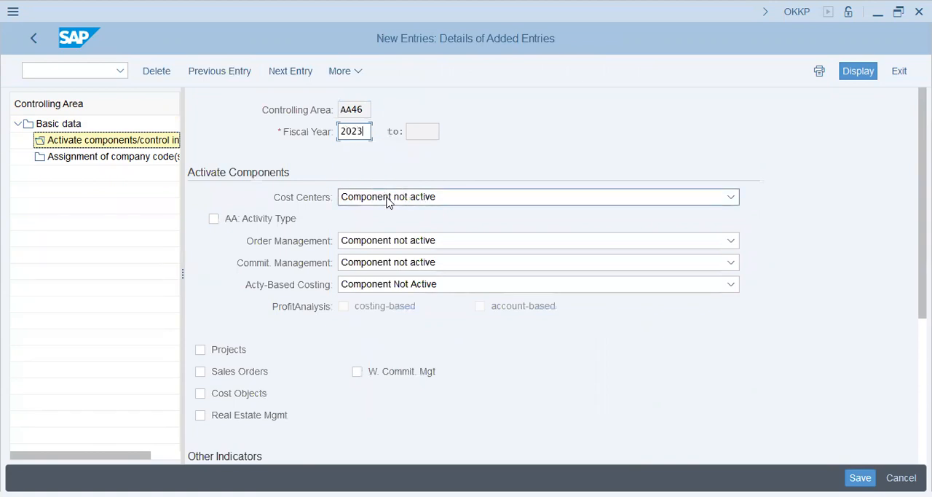
- Activate cost centers, order management, projects, sales orders, cost objects and the AA: Activity Type option for the fiscal year
click(387, 200)
click(396, 239)
click(376, 247)
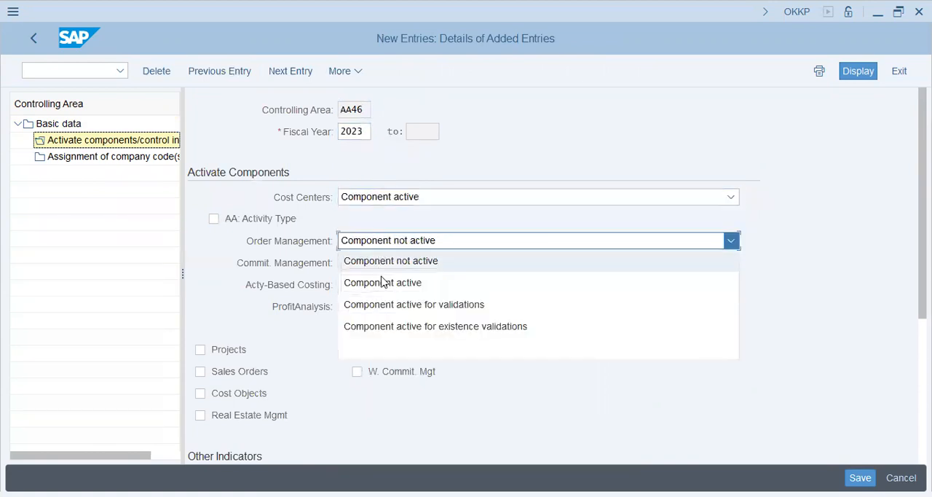
click(380, 281)
click(229, 351)
click(234, 373)
click(234, 393)
click(449, 289)
click(432, 309)
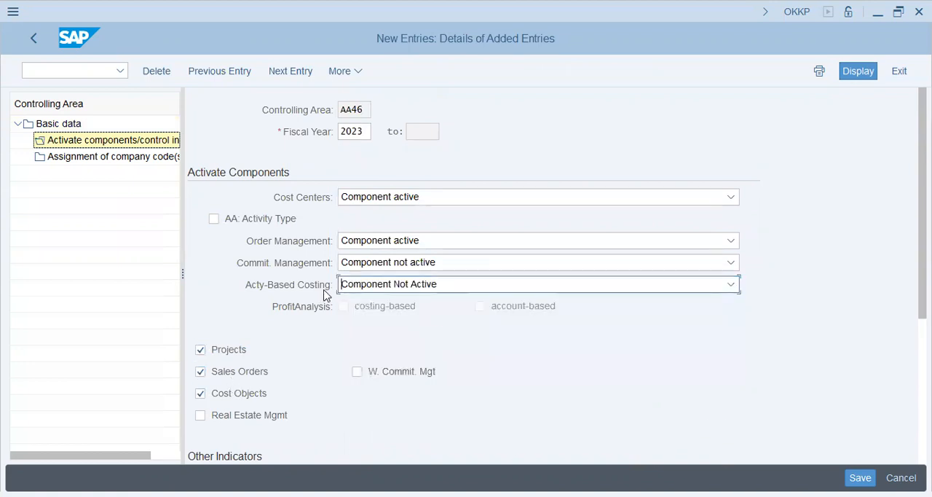
click(267, 225)
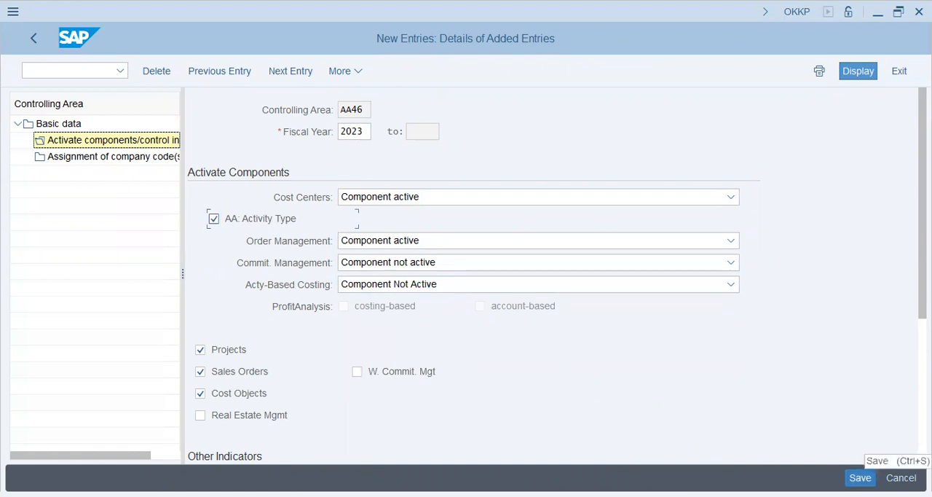
- Assign company code AA46 to controlling area AA46, save it in the proposed customizing request and close the message list
double_click(125, 157)
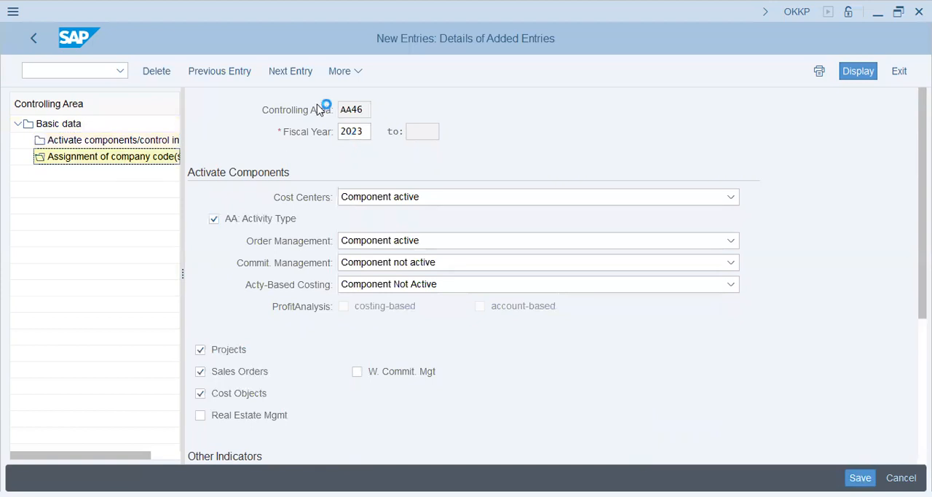
click(182, 75)
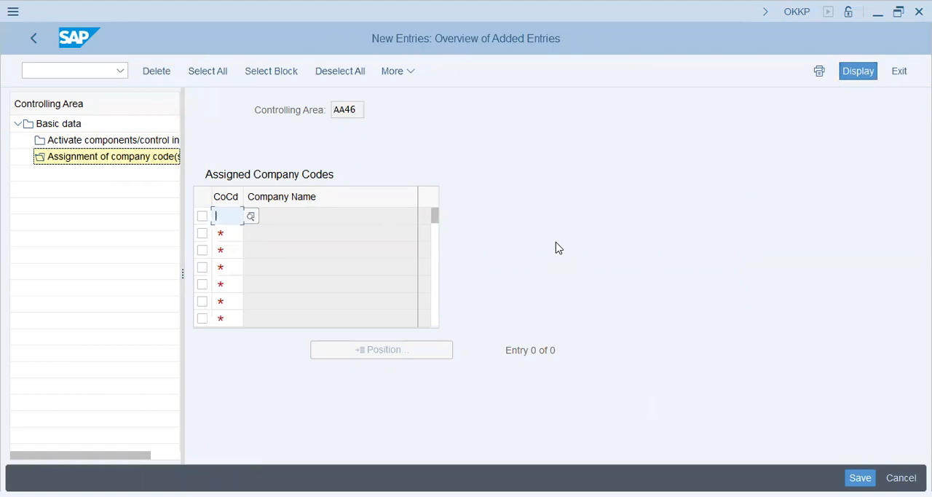
text(AA46)
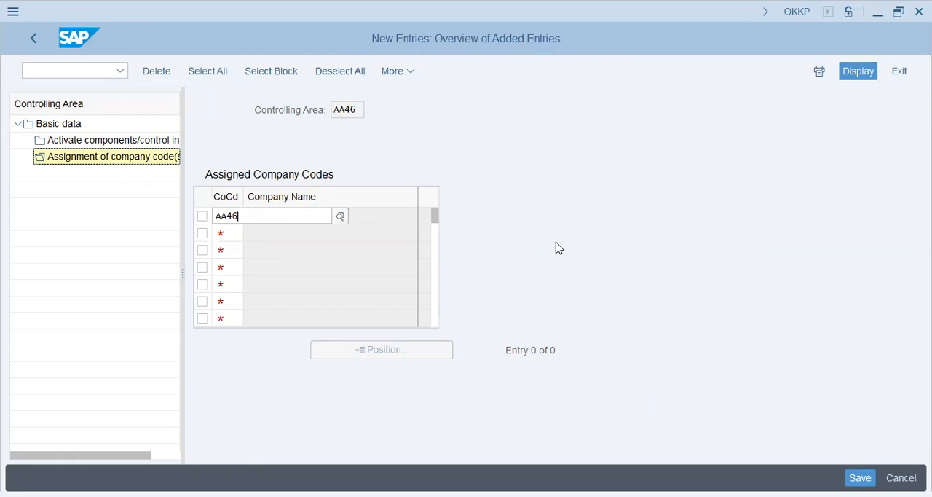
key(Return)
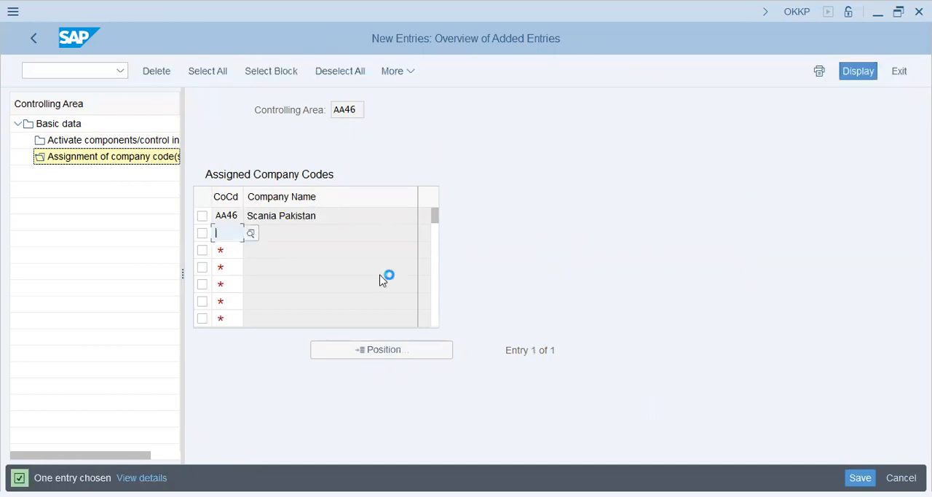
click(308, 315)
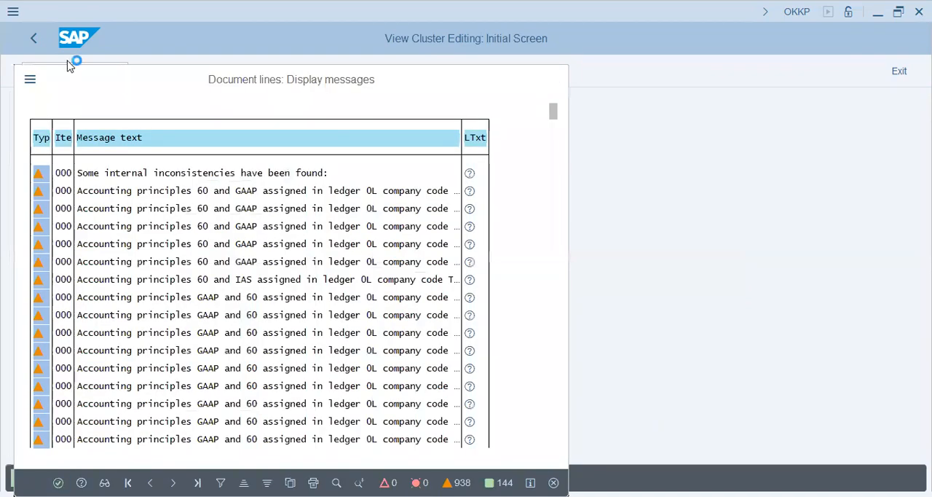
key(Return)
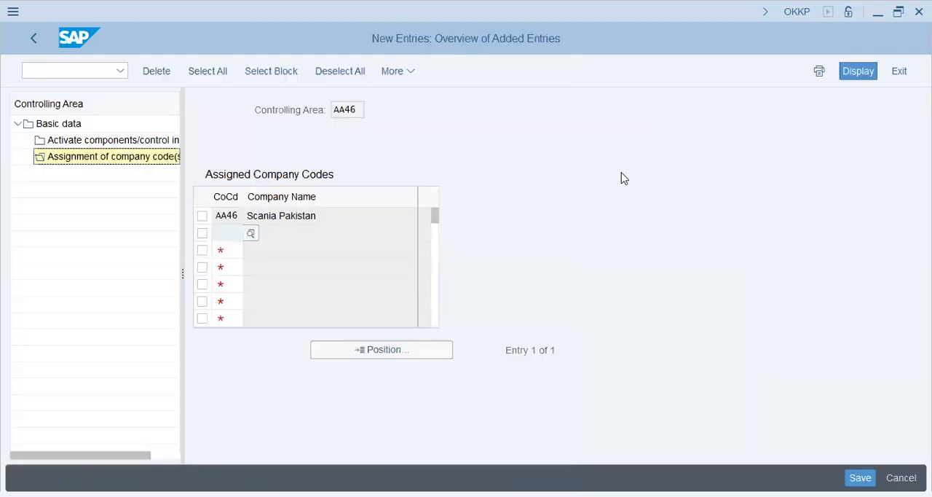